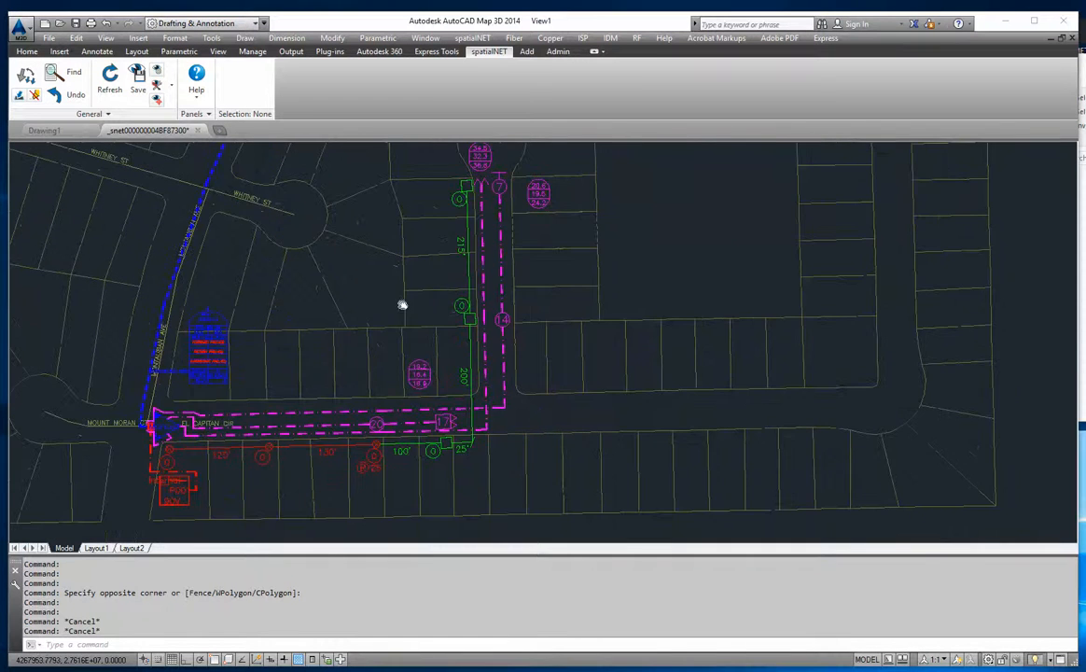
# - Start creating a landbase boundary with the type New Build Boundary
pyautogui.scroll(-3, 426, 305)
pyautogui.scroll(3, 388, 299)
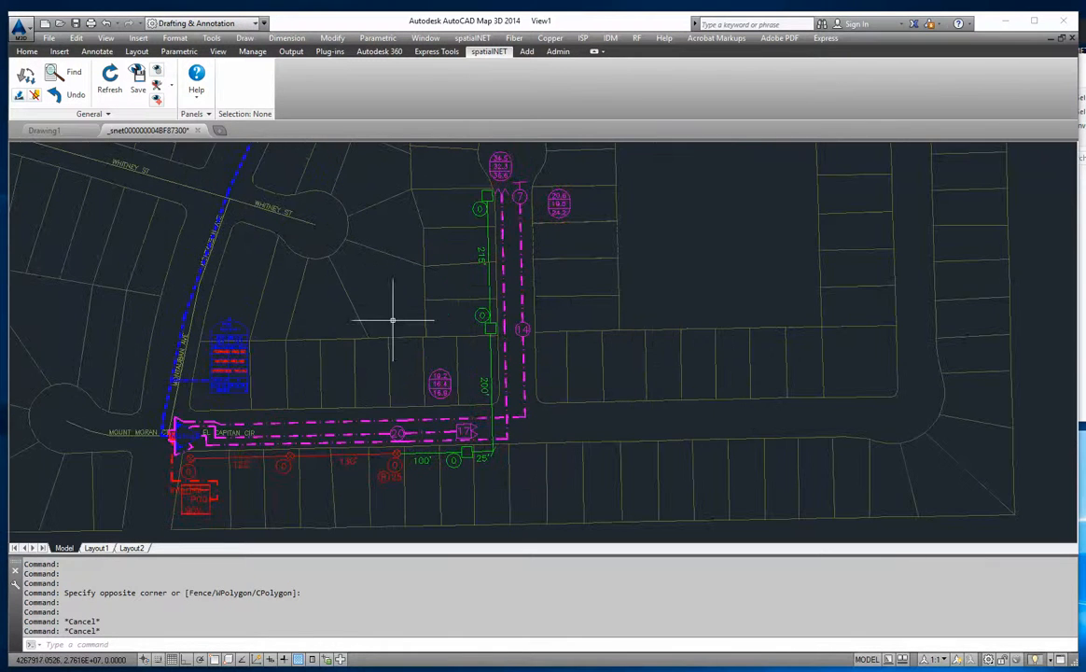
pyautogui.scroll(-2, 236, 382)
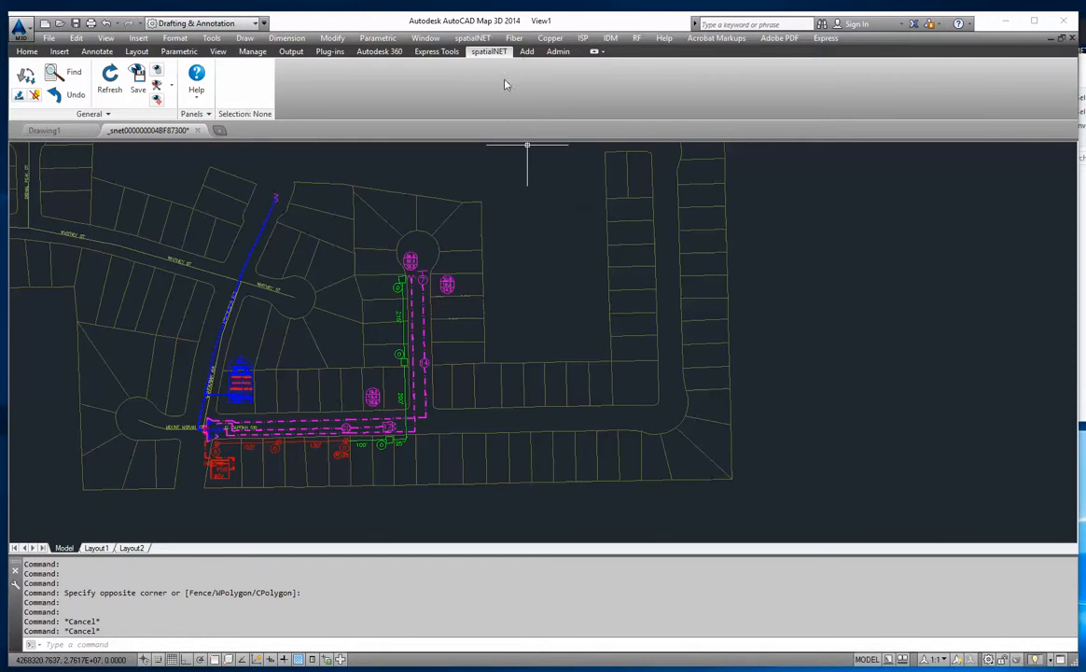
pyautogui.click(527, 51)
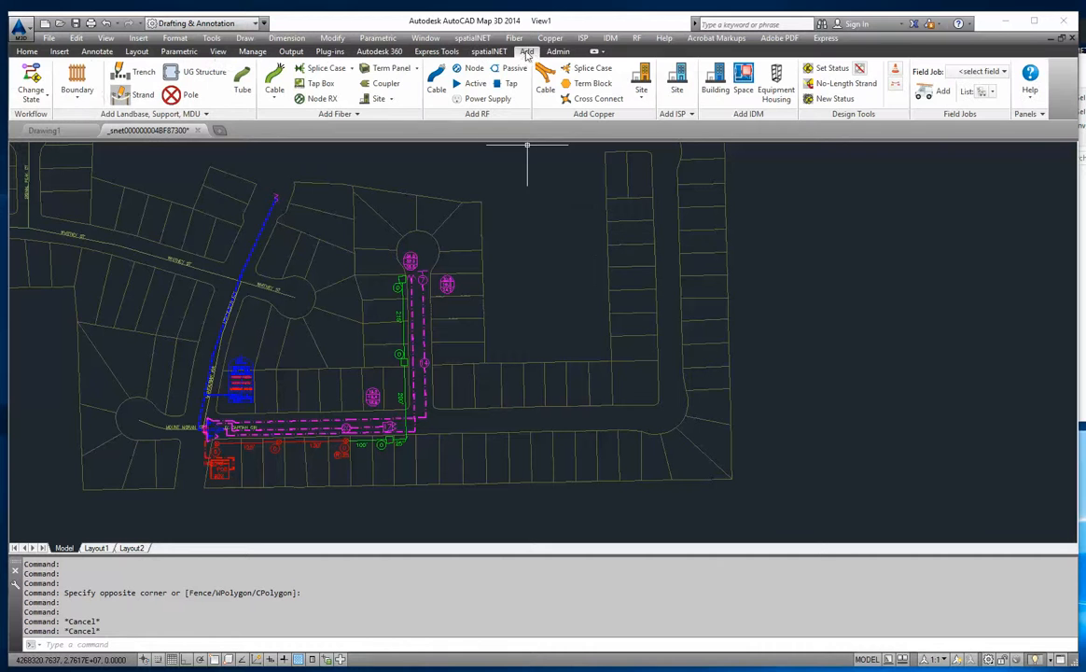
pyautogui.click(78, 93)
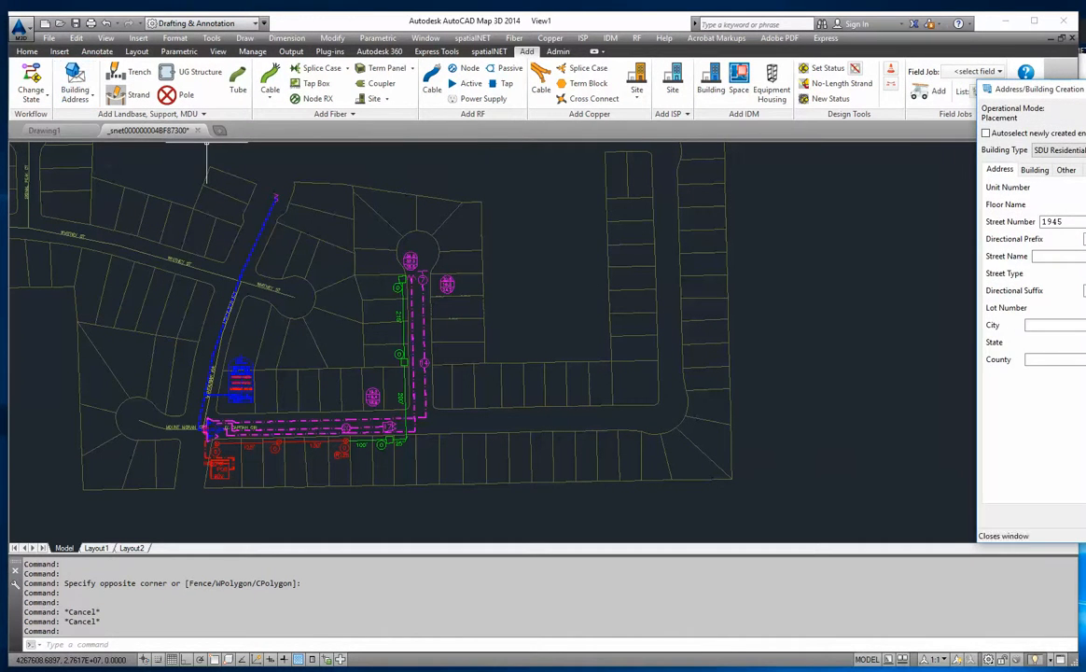
pyautogui.click(75, 96)
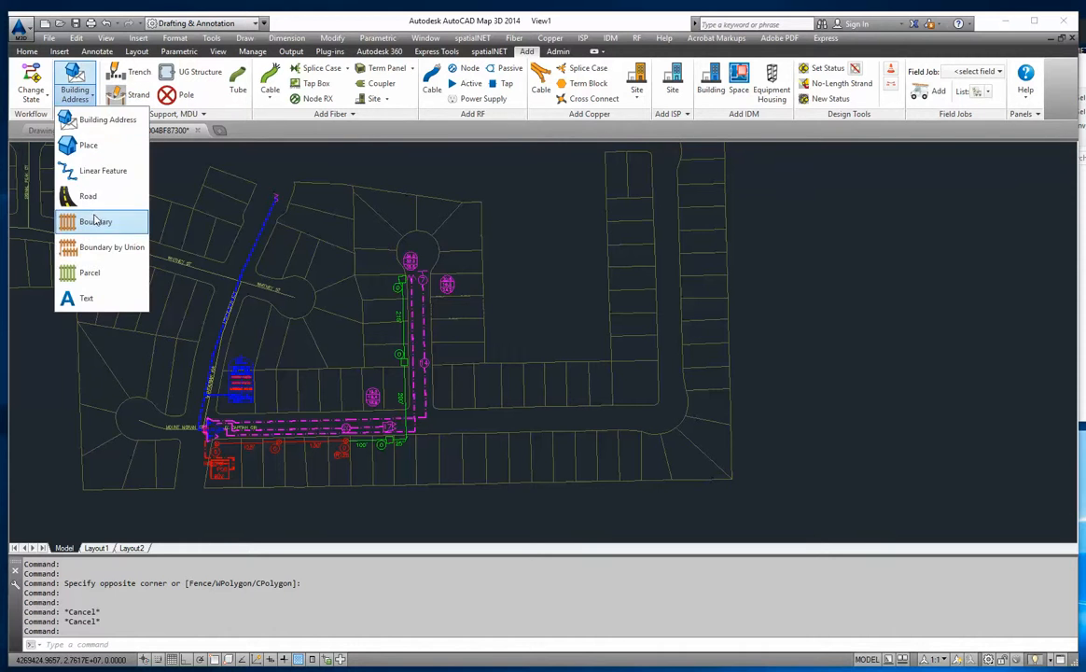
pyautogui.click(95, 222)
pyautogui.moveTo(933, 157); pyautogui.dragTo(919, 128)
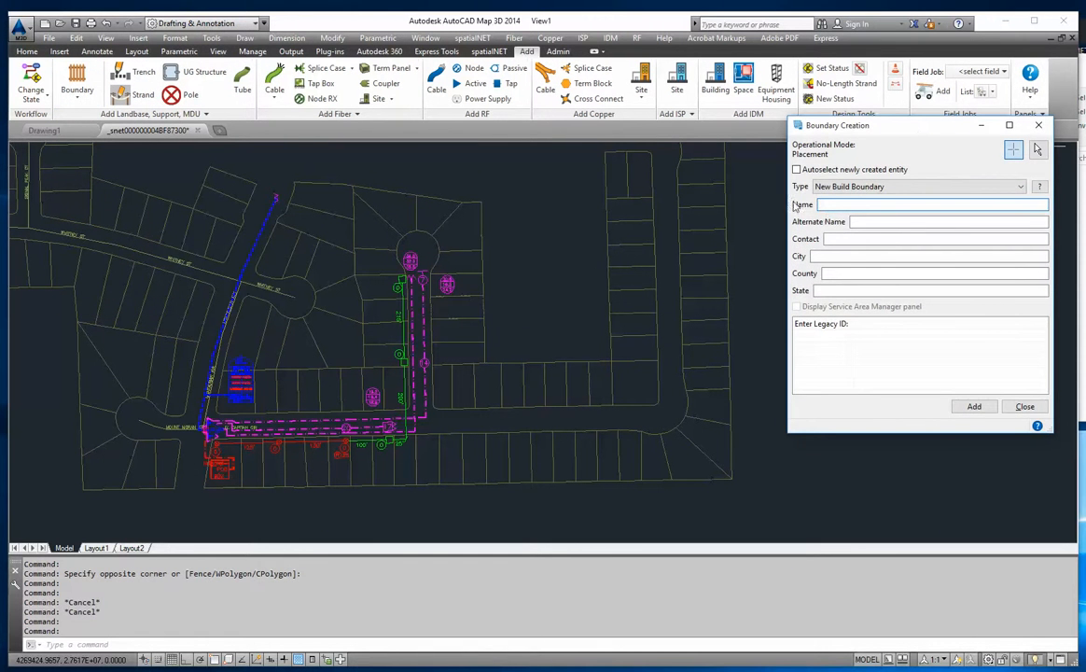
pyautogui.click(896, 187)
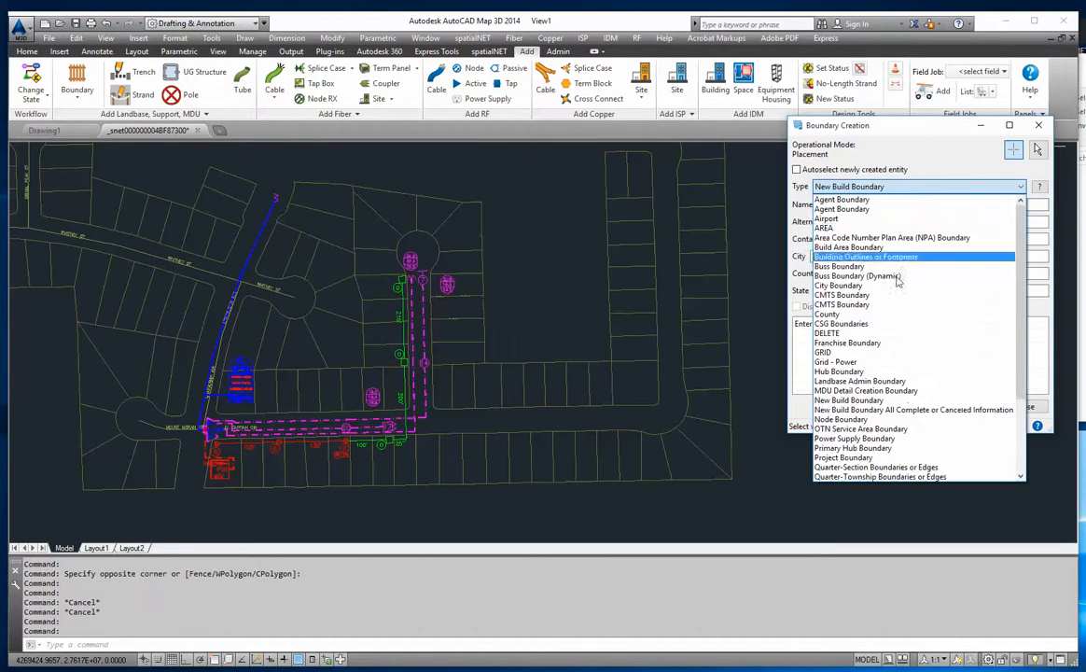
pyautogui.click(887, 403)
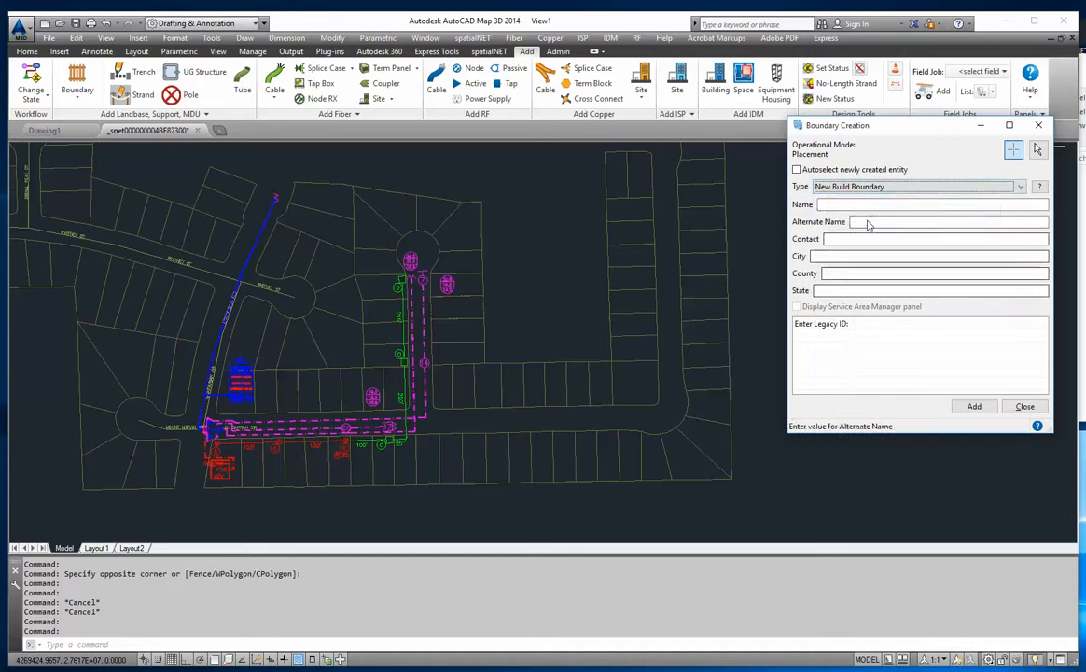
pyautogui.click(919, 186)
pyautogui.scroll(9, 877, 280)
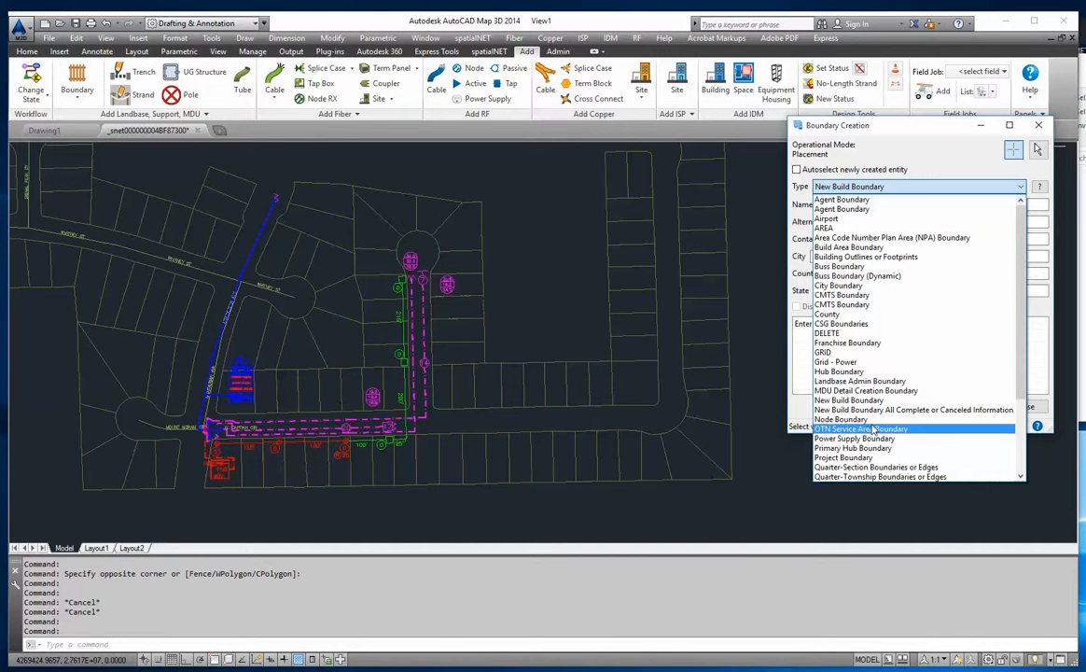
pyautogui.click(880, 187)
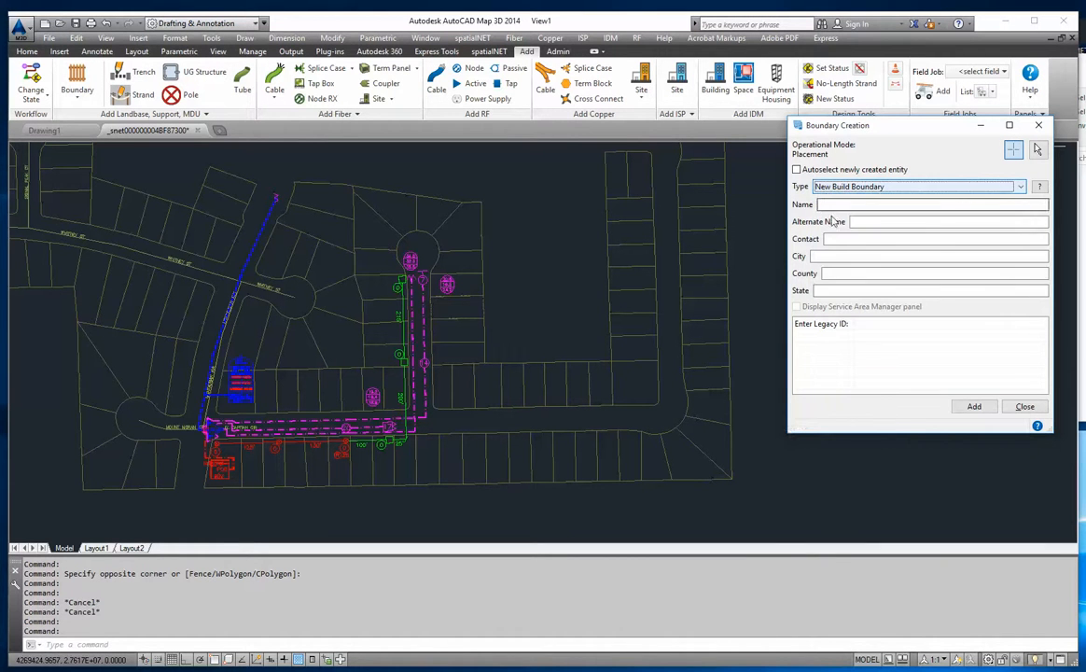
# - Draw a closed boundary around the cable network and parcels at El Capitan Cir and Whitney St, place its annotation, and finish boundary creation
pyautogui.click(974, 406)
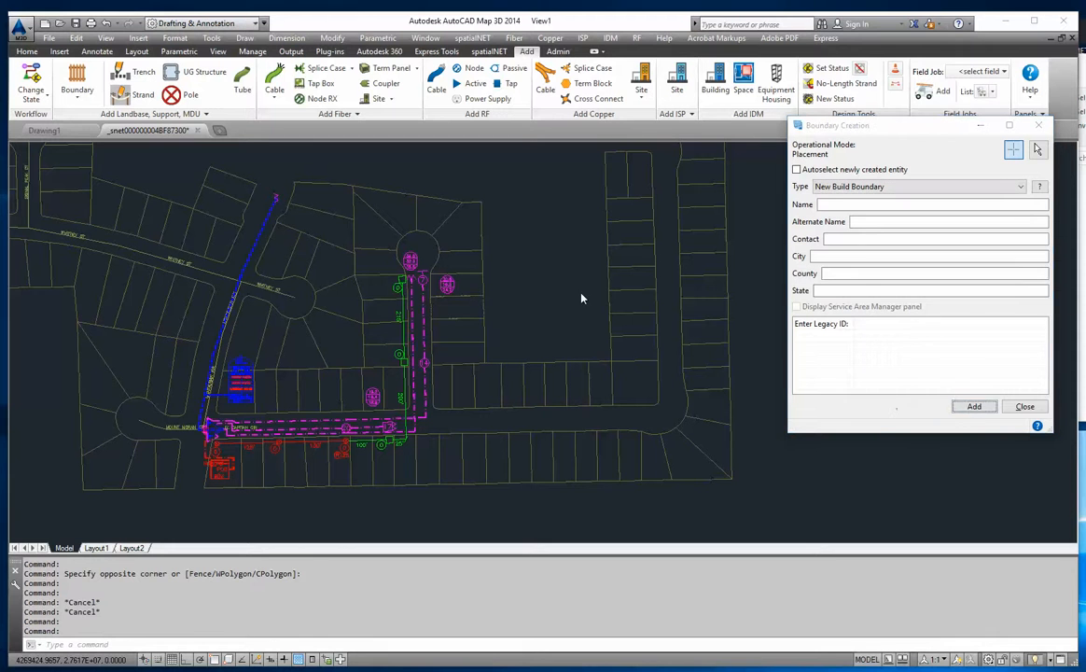
pyautogui.click(168, 158)
pyautogui.click(504, 196)
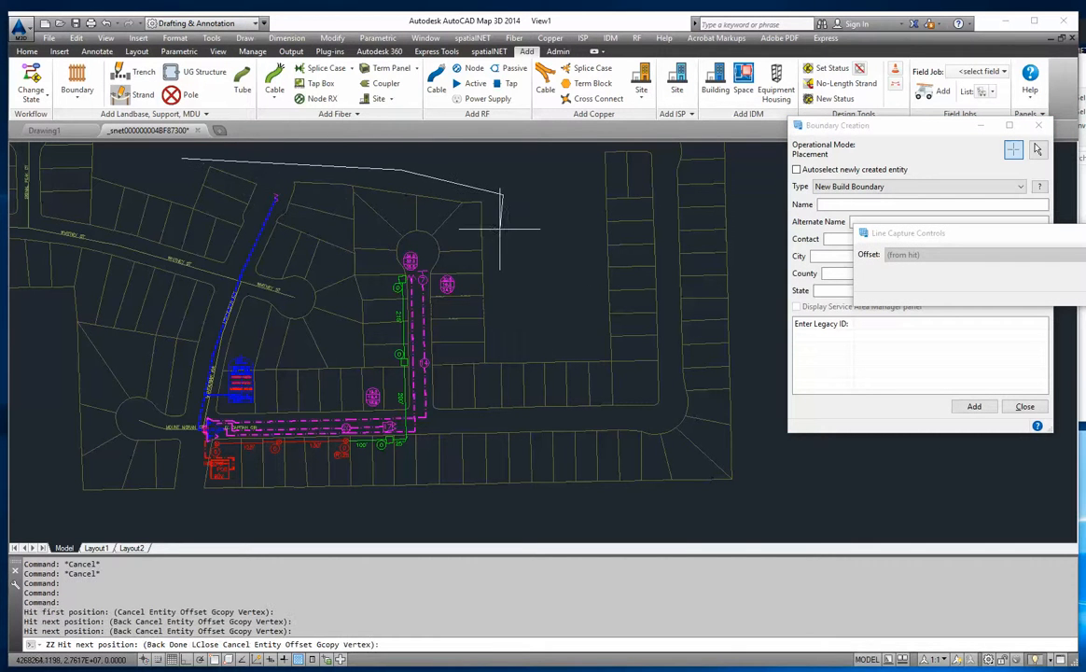
pyautogui.click(520, 515)
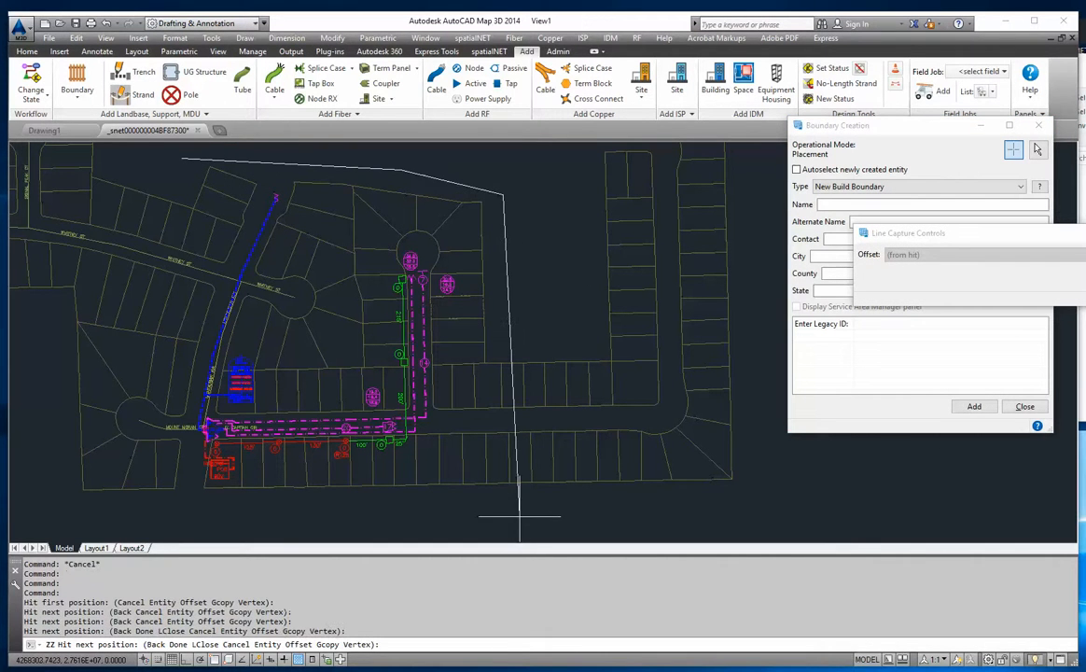
pyautogui.click(142, 514)
pyautogui.click(119, 350)
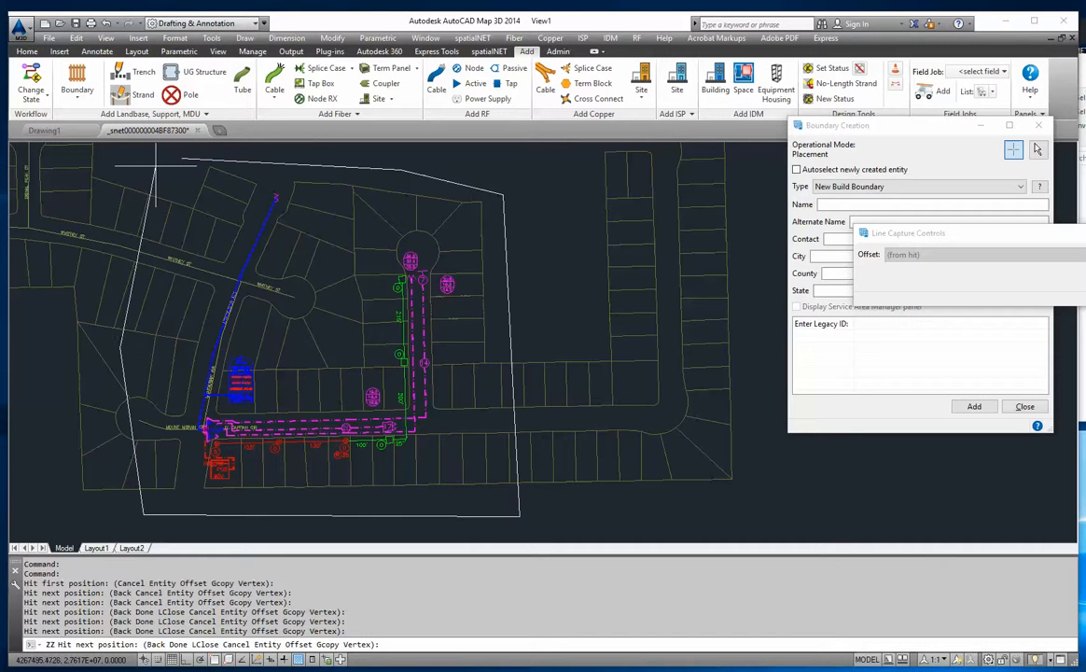
pyautogui.click(151, 149)
pyautogui.moveTo(969, 233); pyautogui.dragTo(655, 216)
pyautogui.click(948, 261)
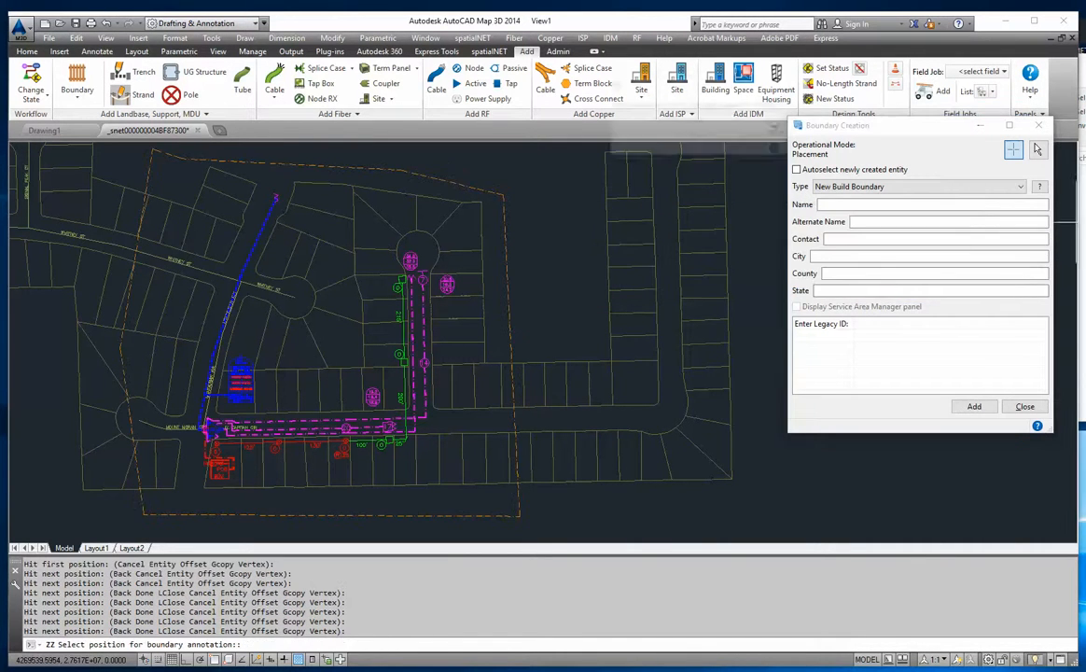
pyautogui.click(780, 129)
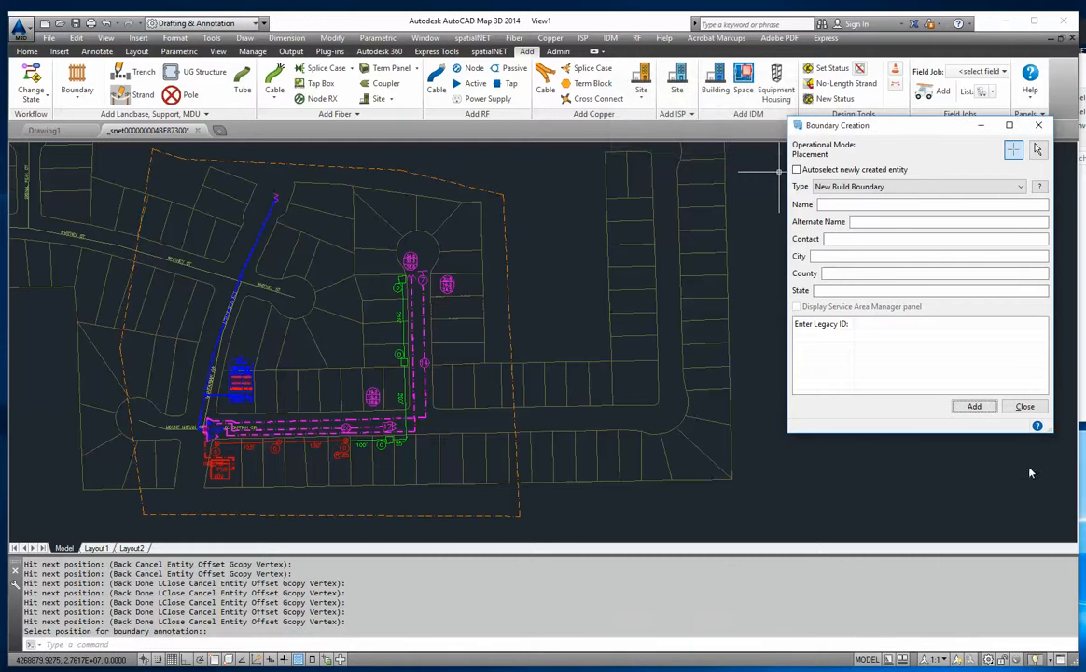
pyautogui.click(1025, 405)
# - Highlight the unattached cables inside the new build boundary, leaving out the check for cables in trenches but not in ducts
pyautogui.moveTo(408, 279); pyautogui.dragTo(511, 280, button='middle')
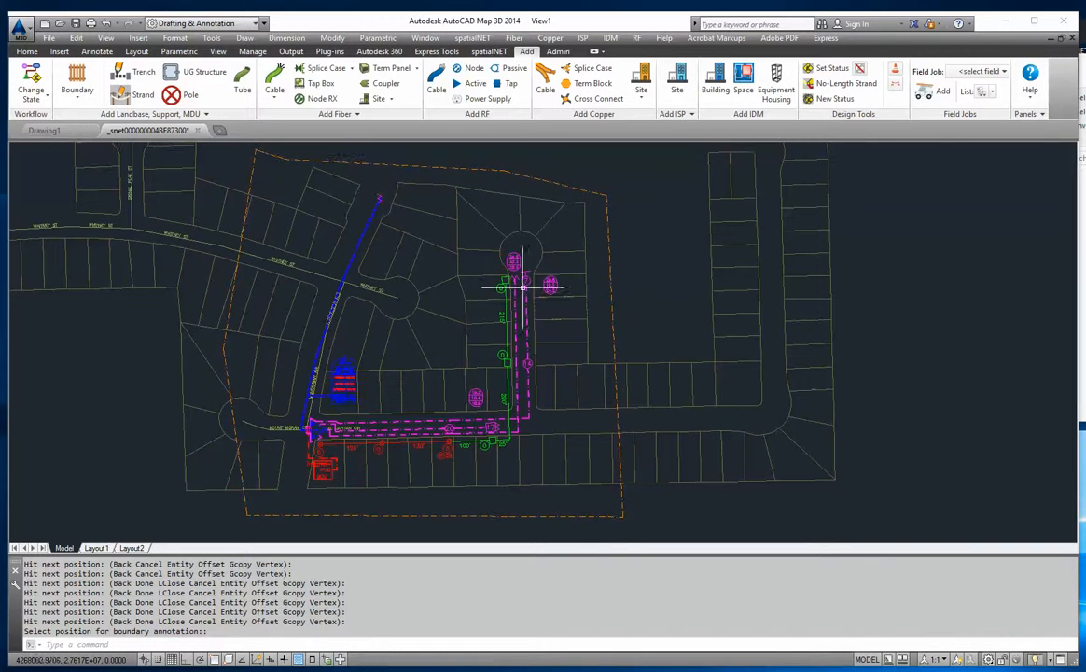
pyautogui.click(610, 252)
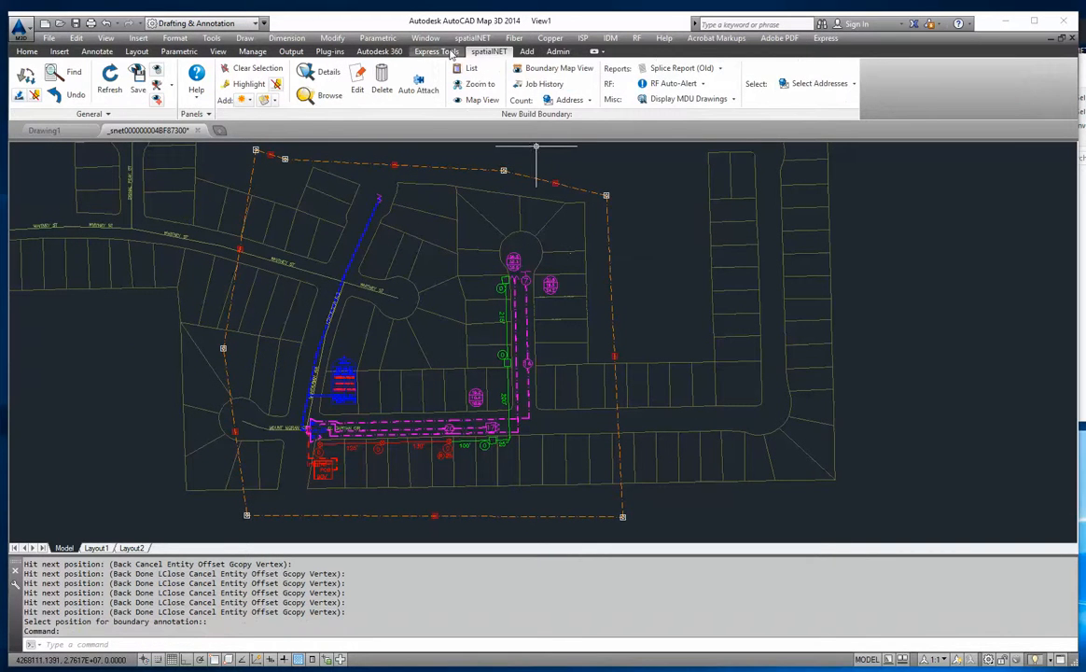
pyautogui.click(27, 76)
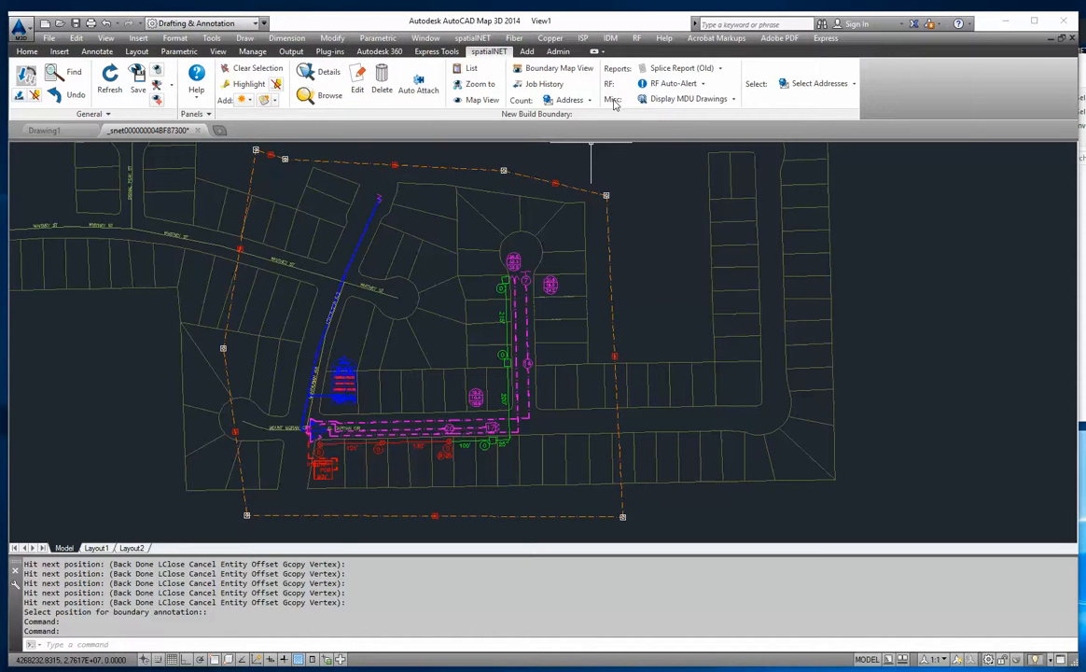
pyautogui.click(674, 98)
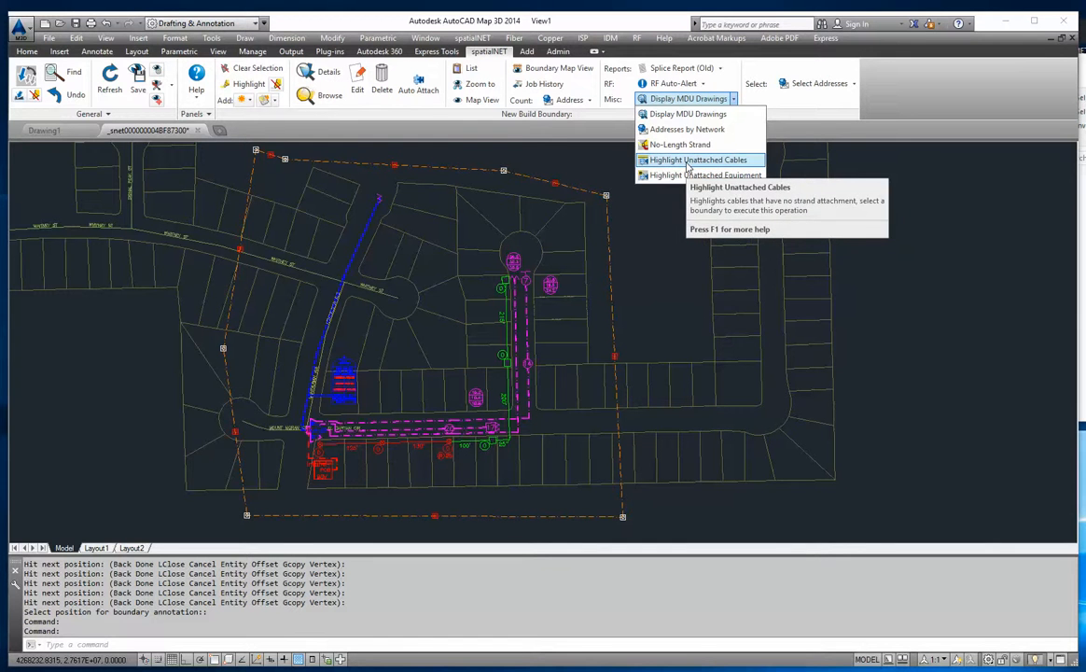
pyautogui.click(689, 166)
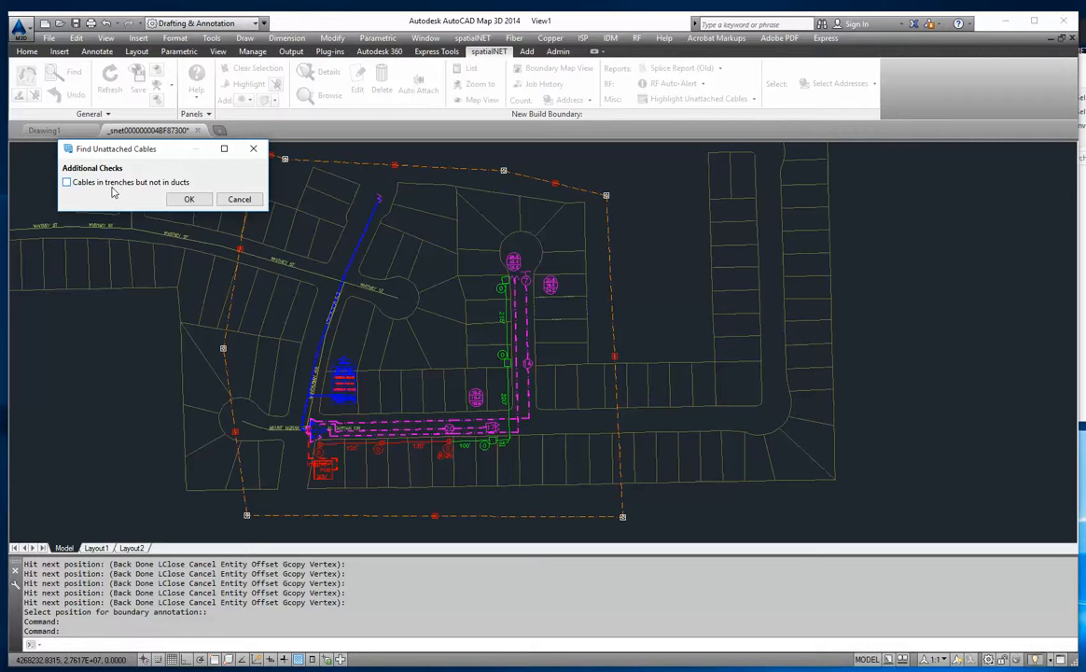
pyautogui.click(186, 200)
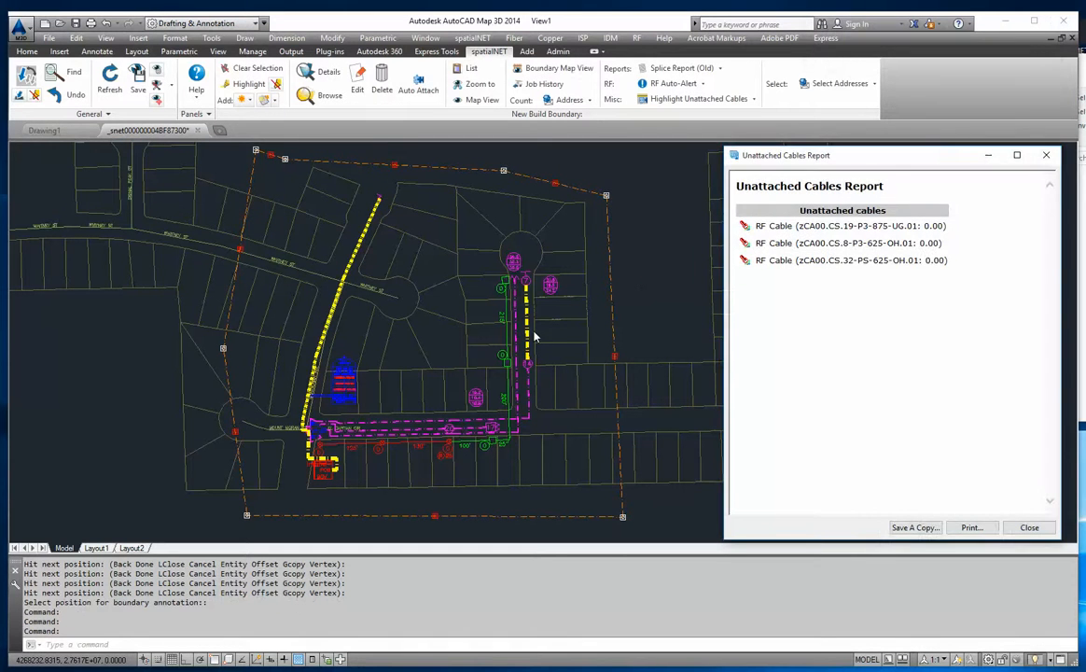
# - From the unattached cables report, zoom to RF cables zCA00.CS.19-P3-875-UG.01 and zCA00.CS.8-P3-625-OH.01 to examine them on the map
pyautogui.moveTo(774, 147); pyautogui.dragTo(691, 141)
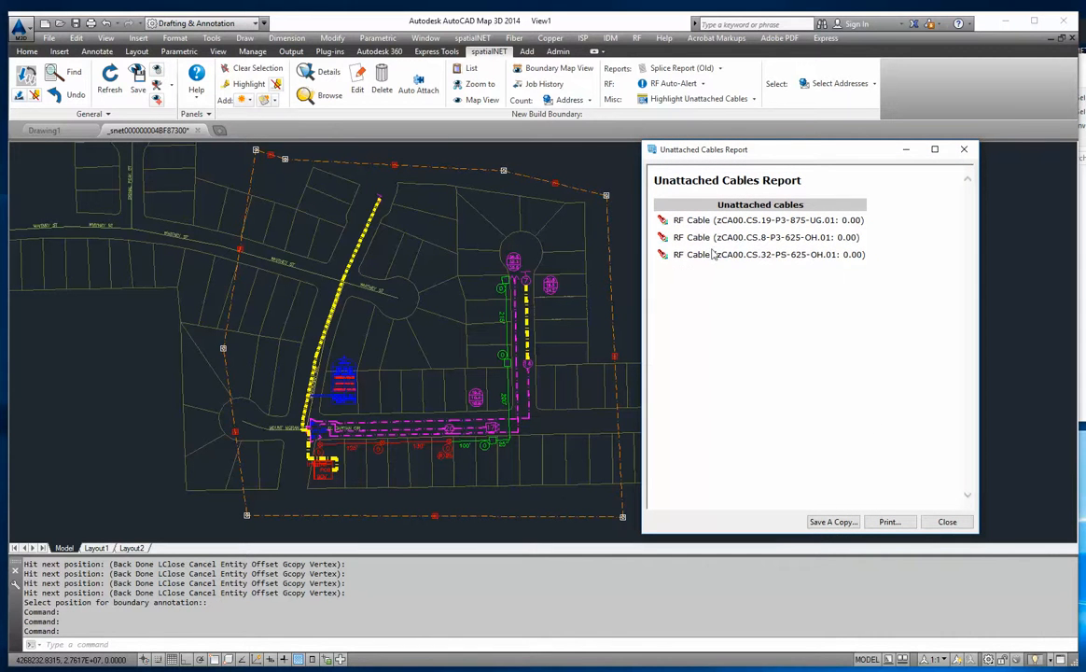
pyautogui.moveTo(717, 220); pyautogui.dragTo(861, 220)
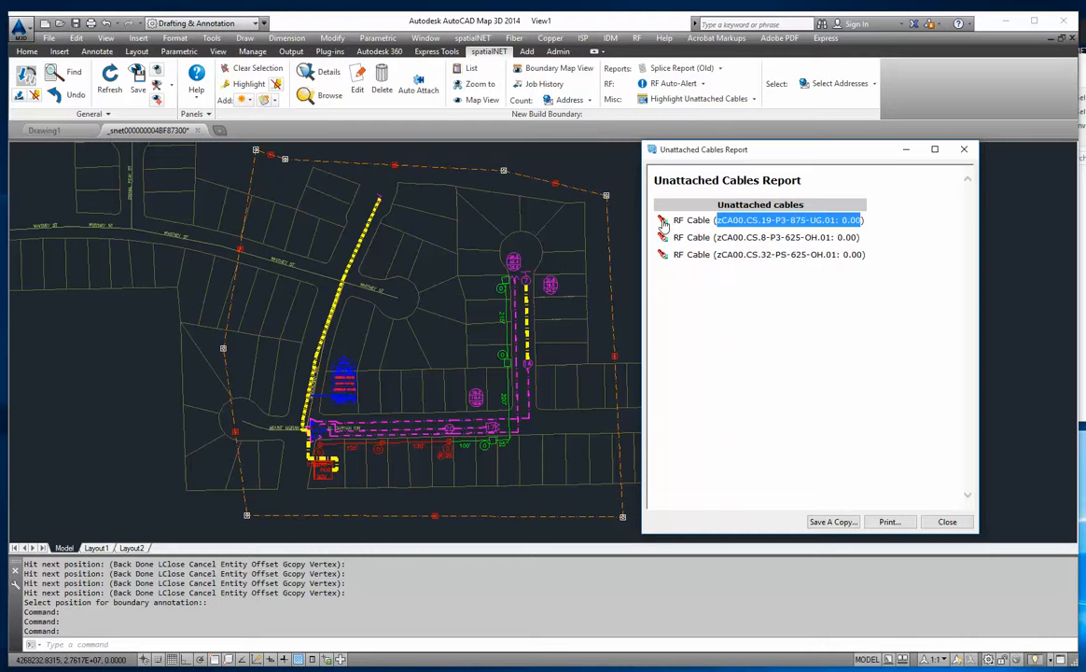
pyautogui.moveTo(662, 224)
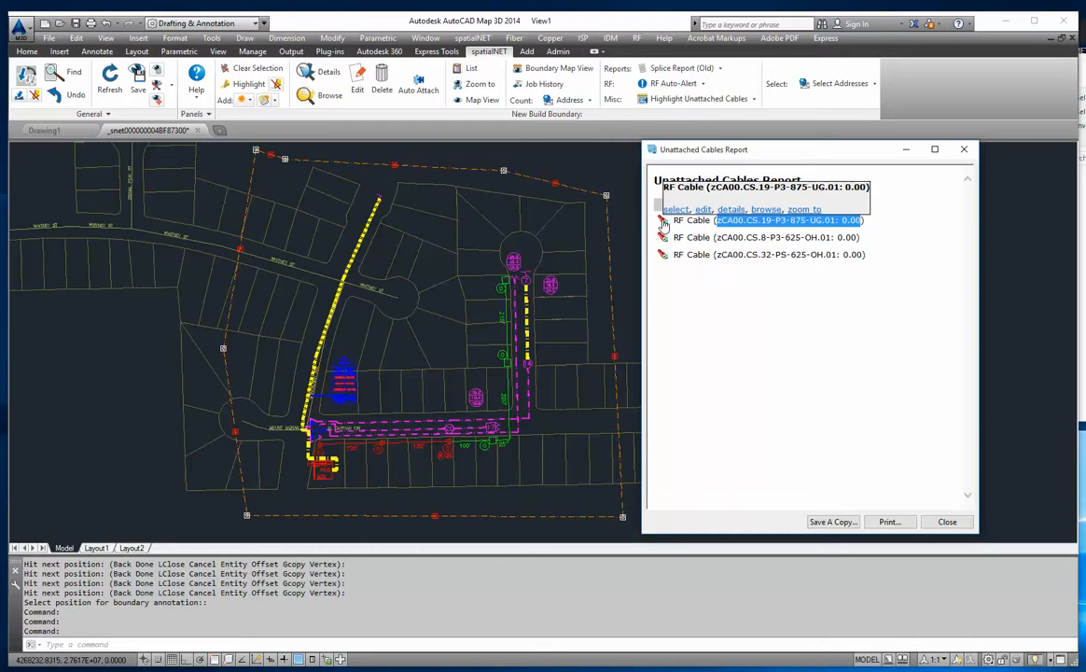
pyautogui.click(804, 211)
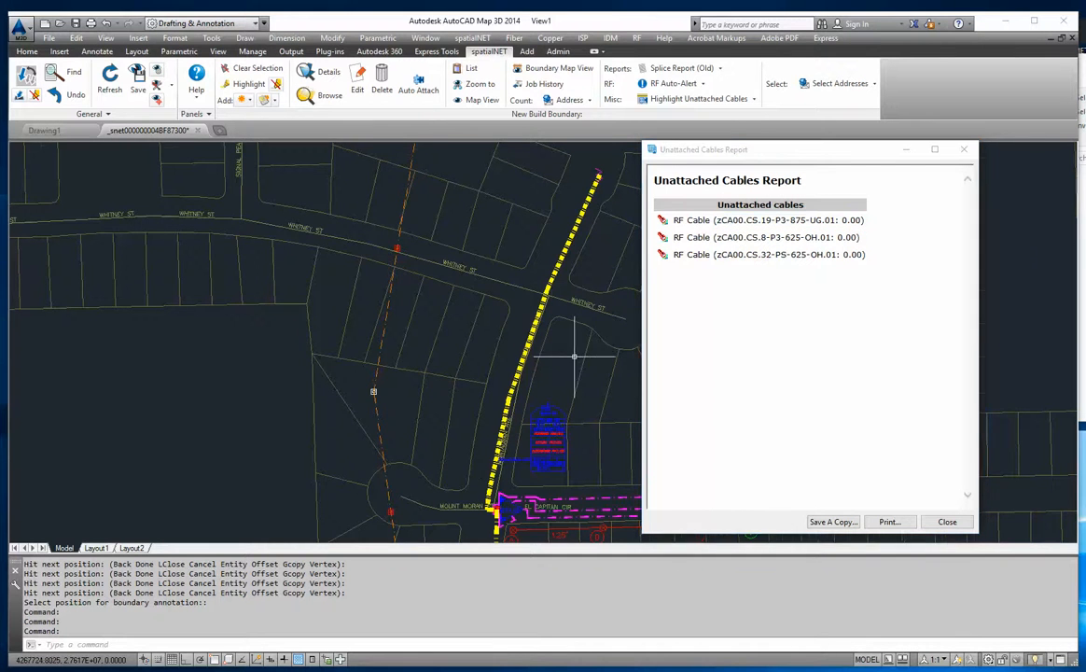
pyautogui.moveTo(574, 359); pyautogui.dragTo(448, 347, button='middle')
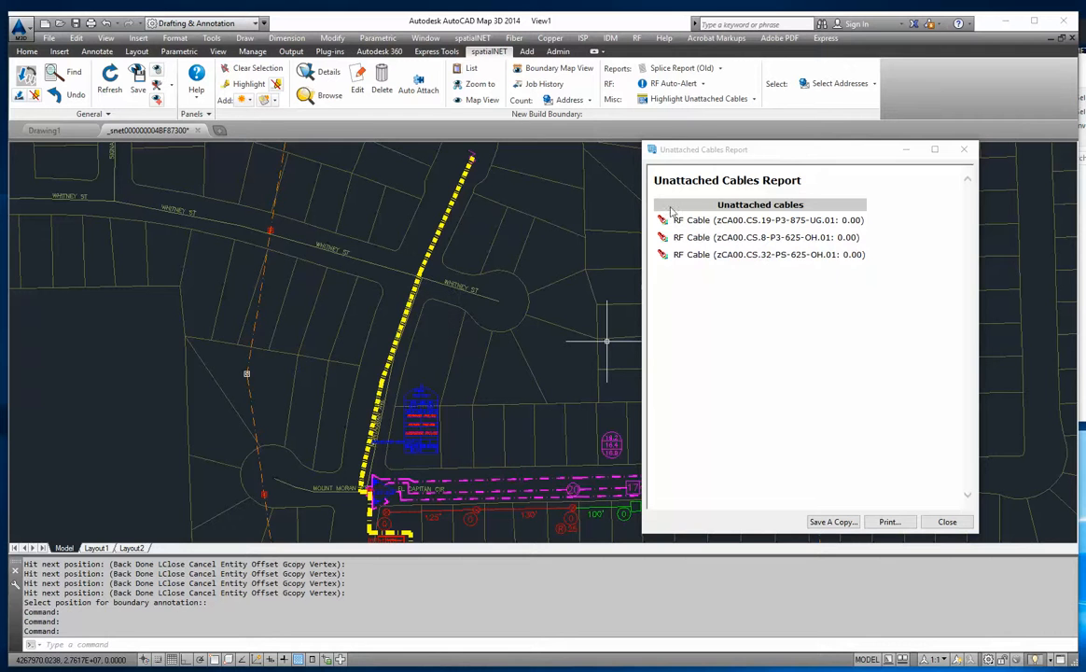
pyautogui.click(666, 239)
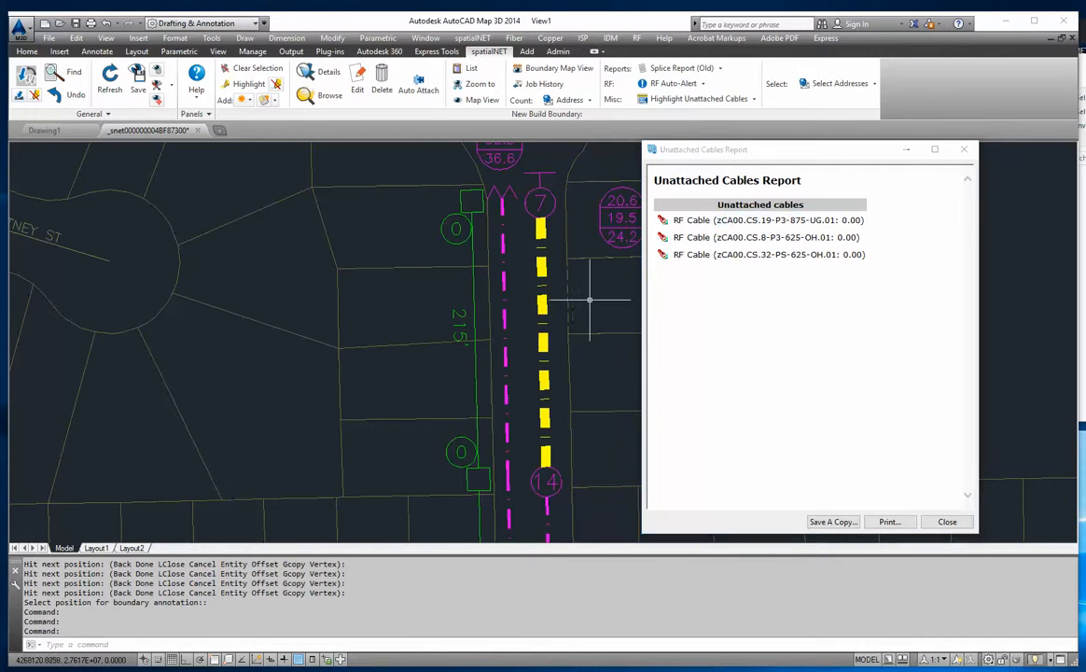
pyautogui.moveTo(595, 298); pyautogui.dragTo(490, 287, button='middle')
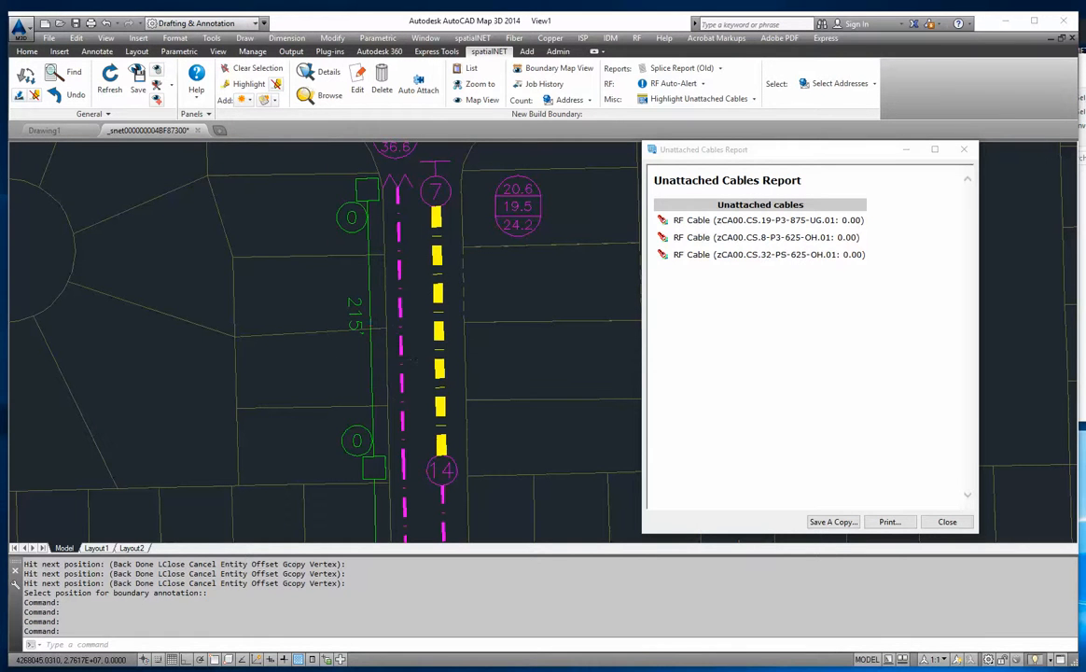
# - Attach the highlighted RF cable between symbols 7 and 14 to the parallel 215' trench, close the results, and clear the selection
pyautogui.click(372, 359)
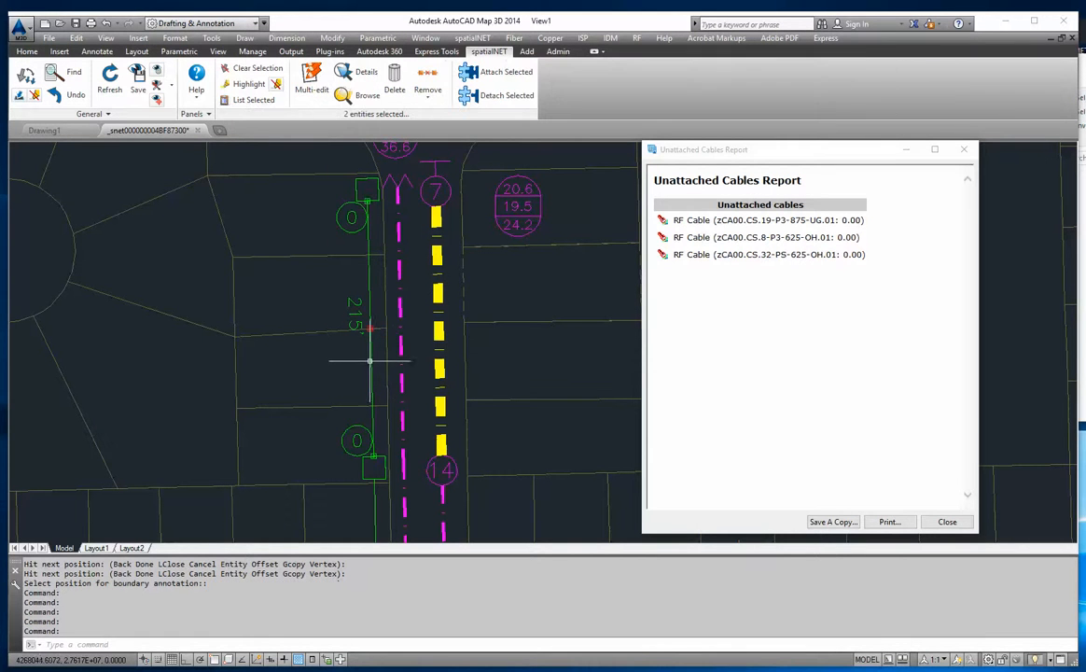
pyautogui.click(441, 345)
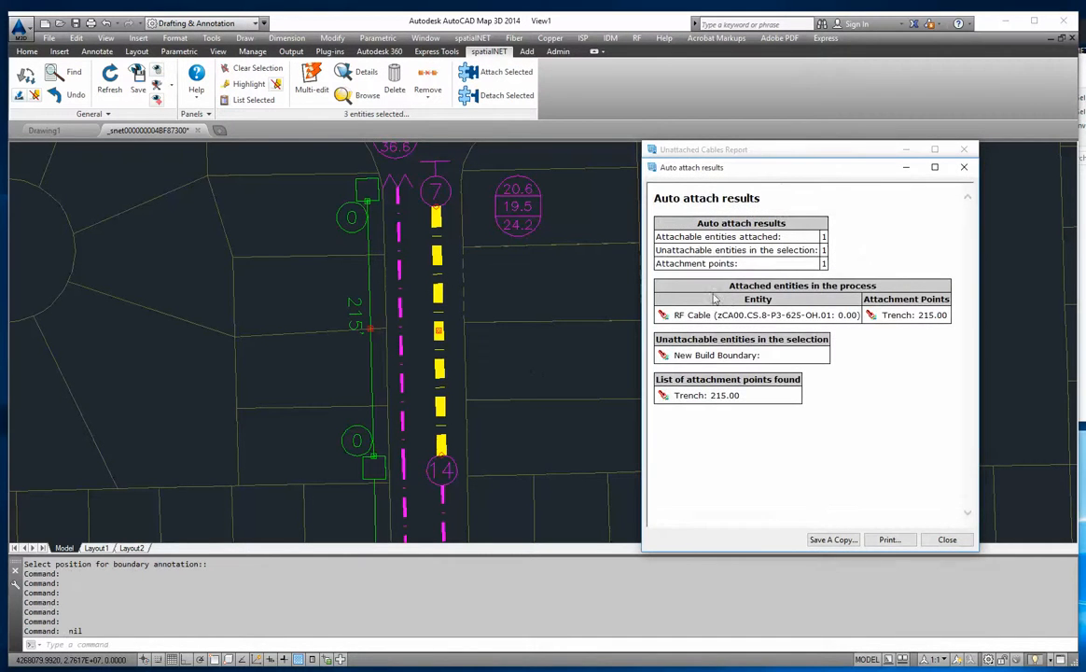
pyautogui.click(944, 541)
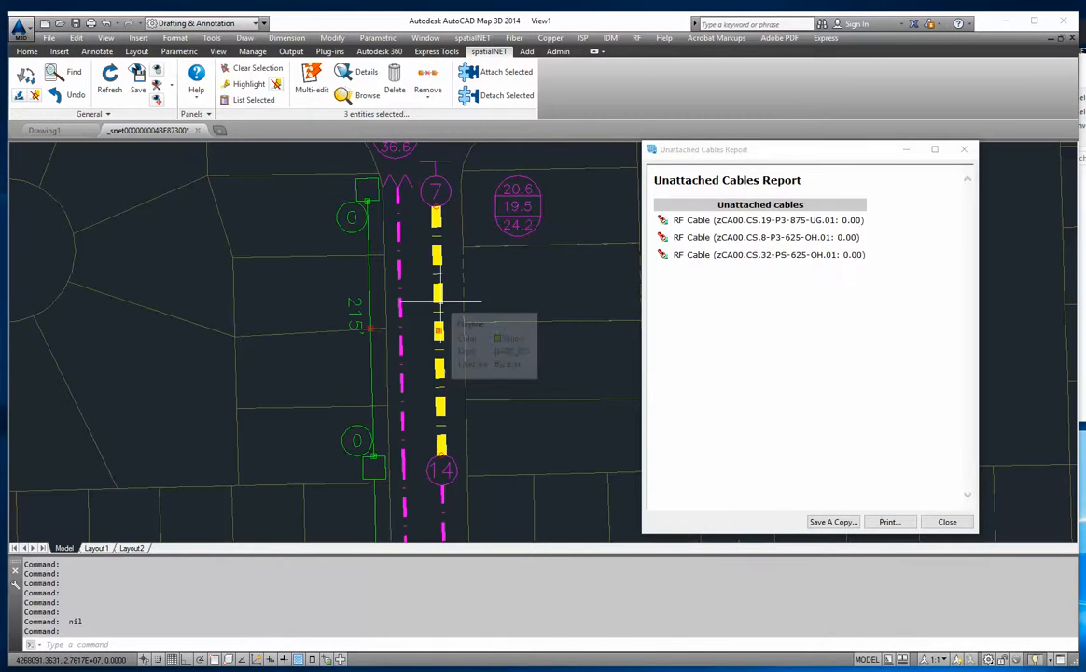
pyautogui.moveTo(438, 301)
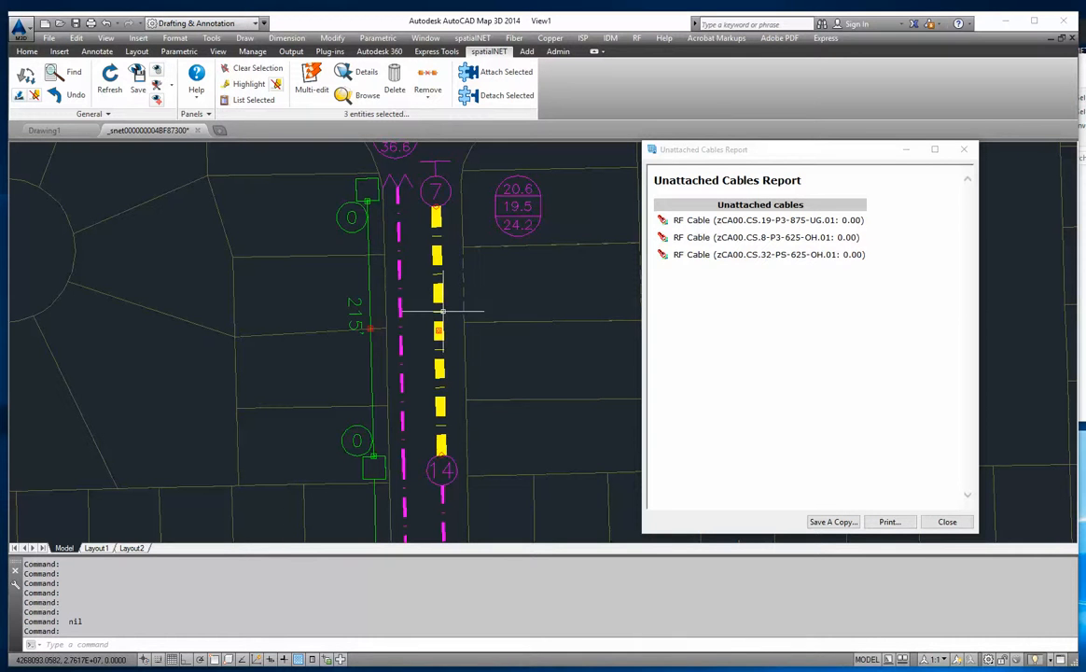
pyautogui.click(252, 68)
# - Set the as-built length of the highlighted RF cable between symbols 7 and 14 to 215
pyautogui.click(399, 271)
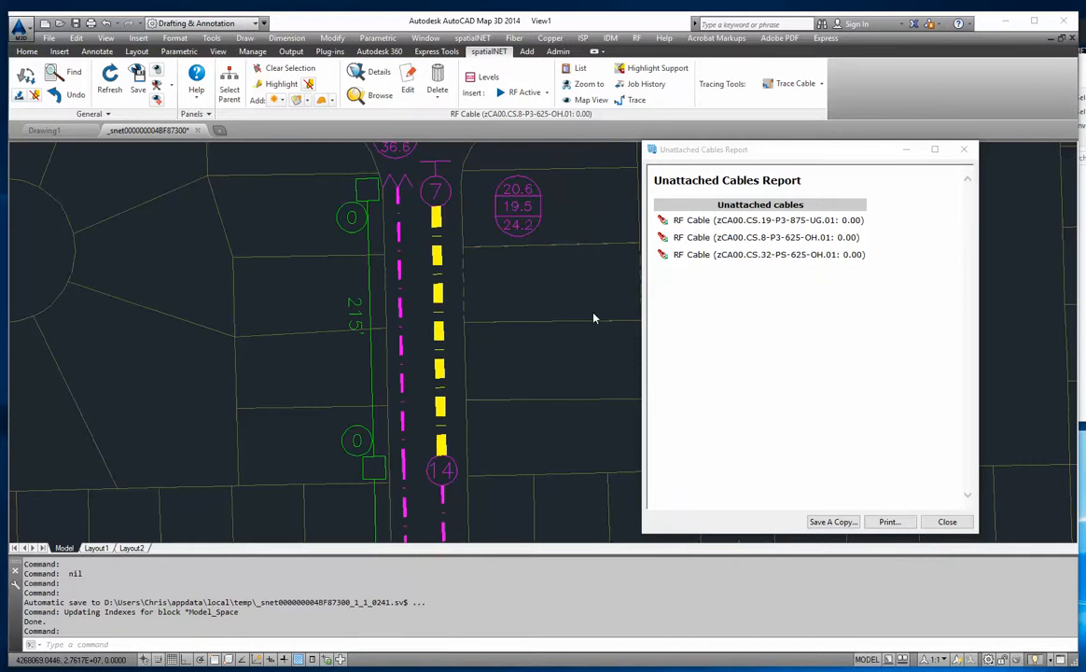
pyautogui.click(766, 254)
pyautogui.moveTo(638, 108); pyautogui.dragTo(667, 127)
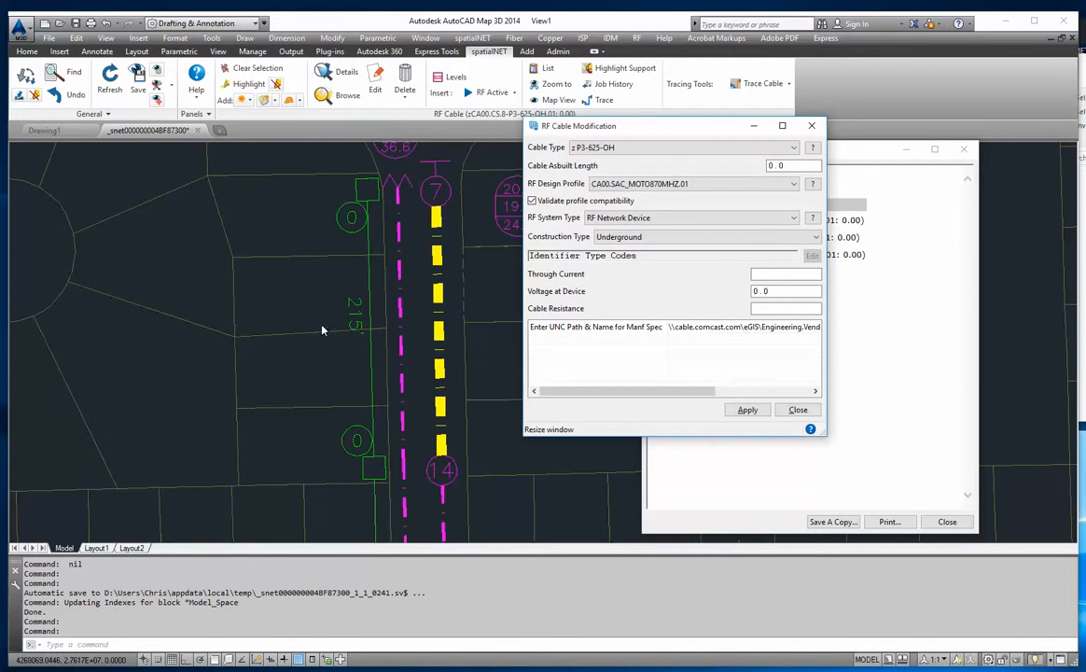
pyautogui.doubleClick(780, 166)
pyautogui.click(749, 411)
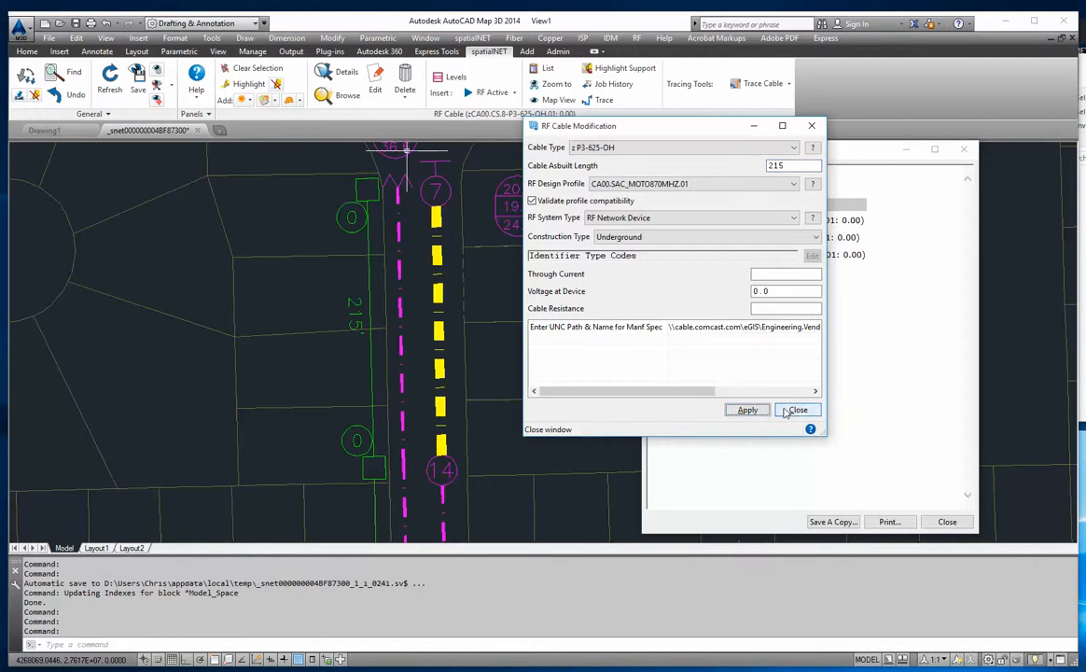
pyautogui.click(797, 411)
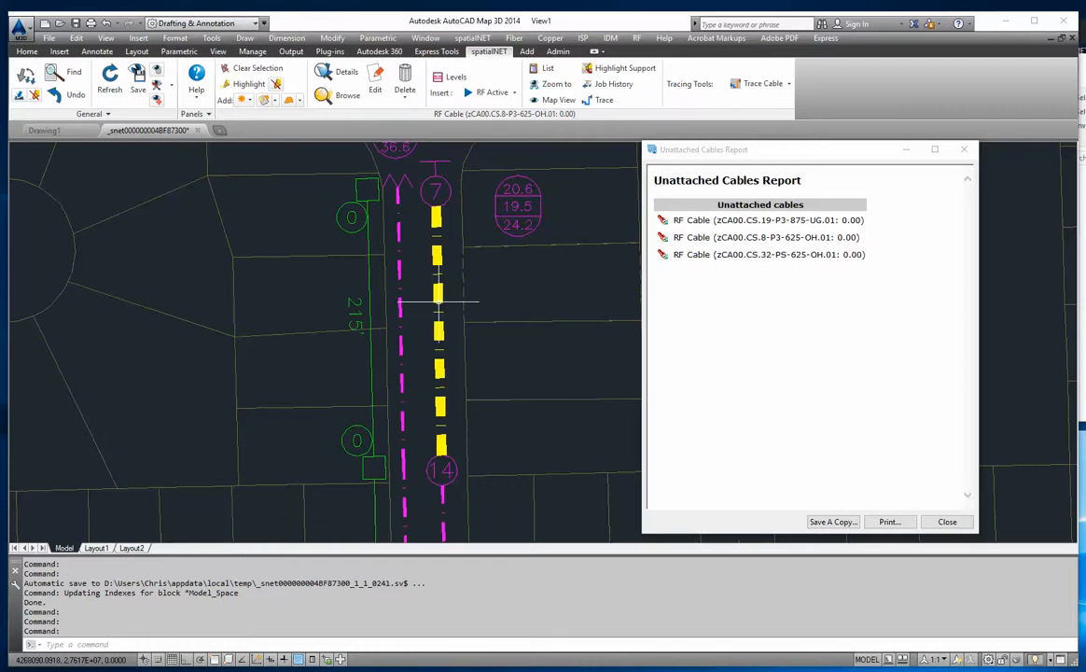
pyautogui.moveTo(438, 302)
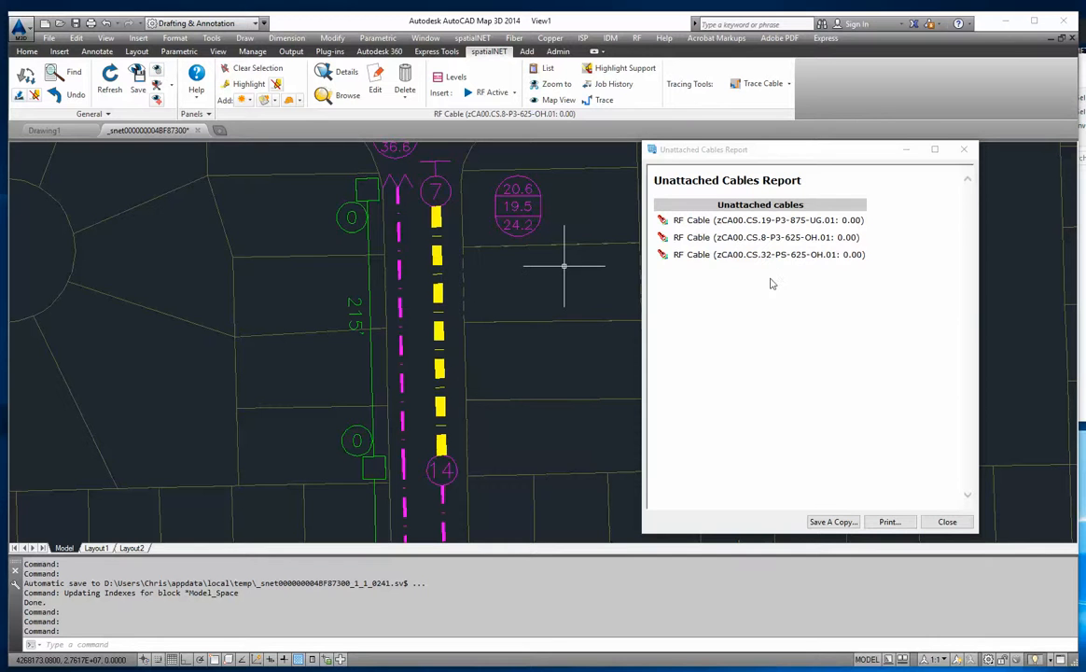
# - From the unattached cables report, zoom to RF cable zCA00.CS.32-PS-625-OH.01 and examine its route and details near the P00 90V power supply
pyautogui.click(664, 255)
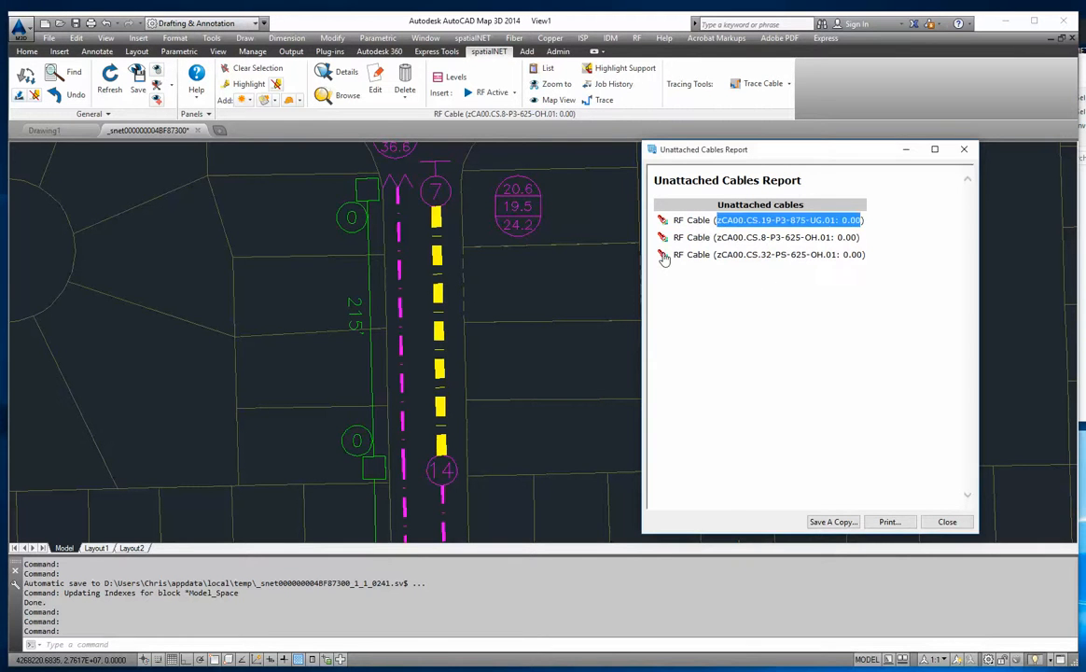
pyautogui.click(801, 244)
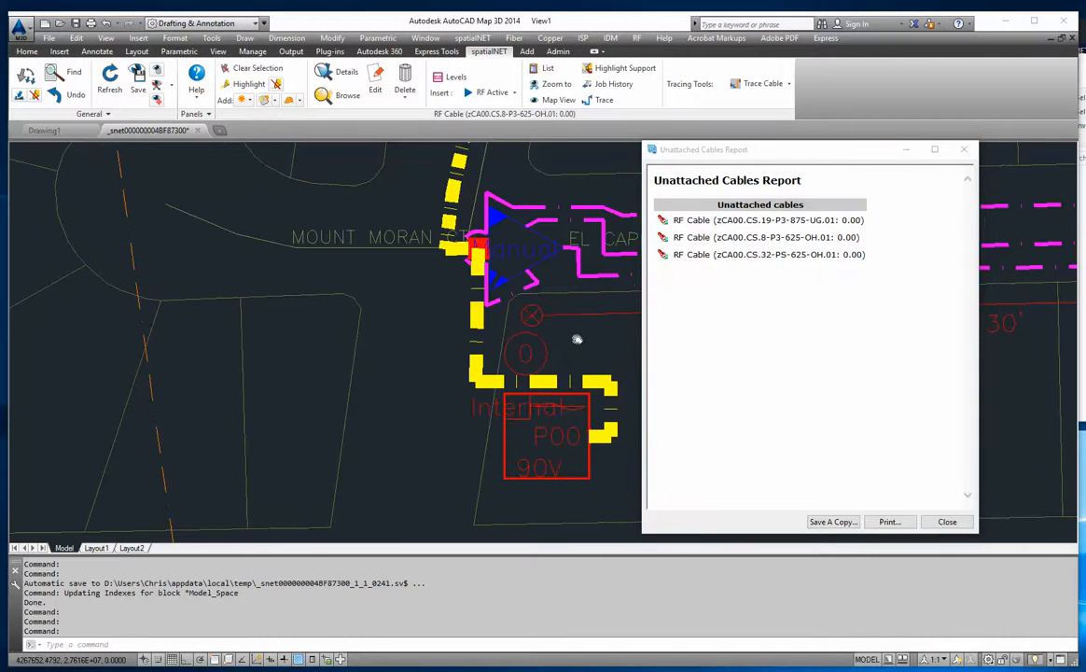
pyautogui.moveTo(576, 340); pyautogui.dragTo(245, 301, button='middle')
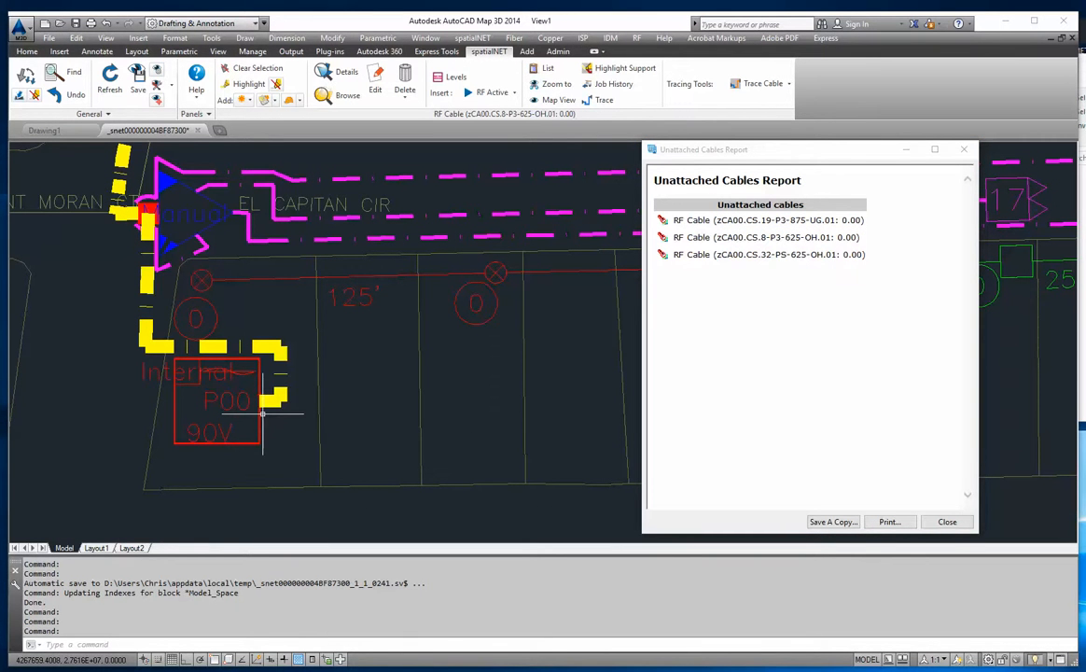
pyautogui.scroll(-3, 227, 374)
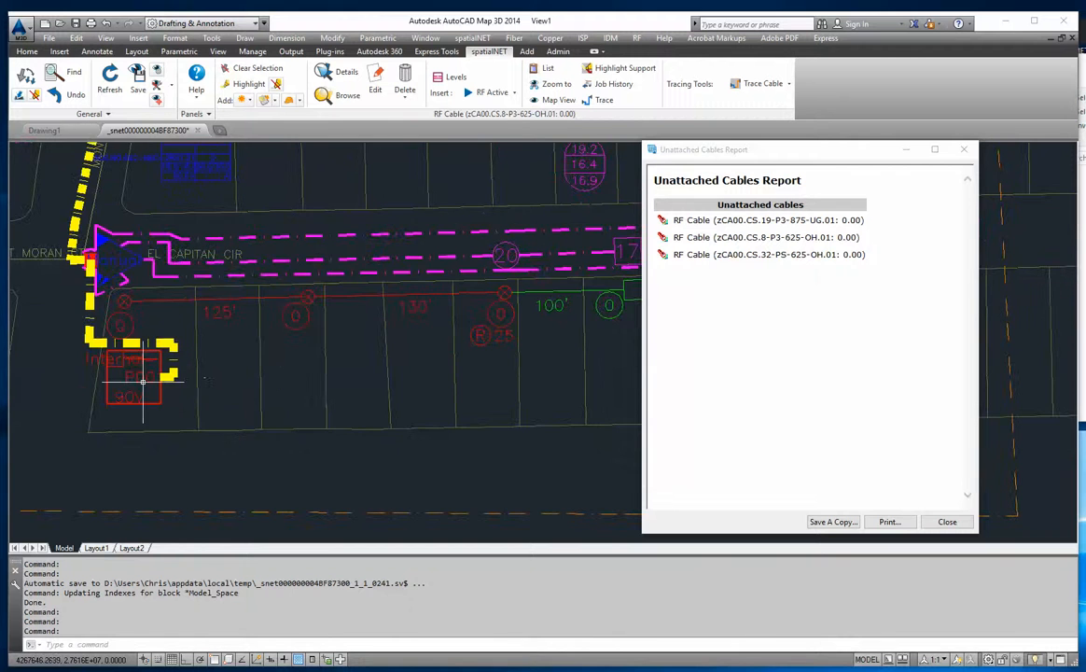
pyautogui.moveTo(411, 369); pyautogui.dragTo(337, 365, button='middle')
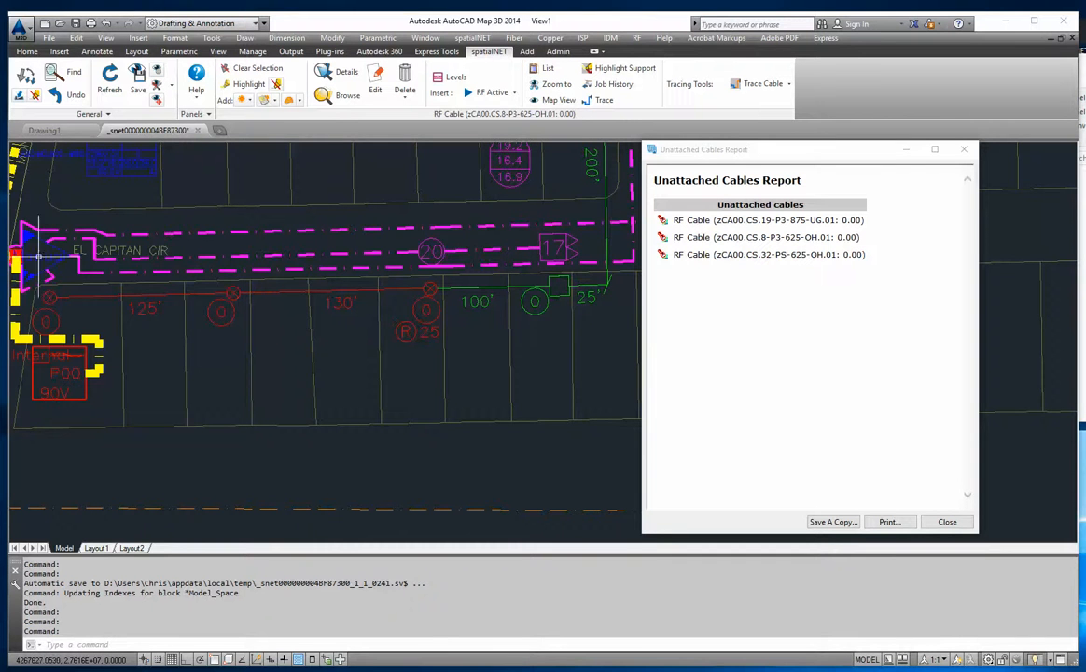
pyautogui.moveTo(107, 280); pyautogui.dragTo(297, 342, button='middle')
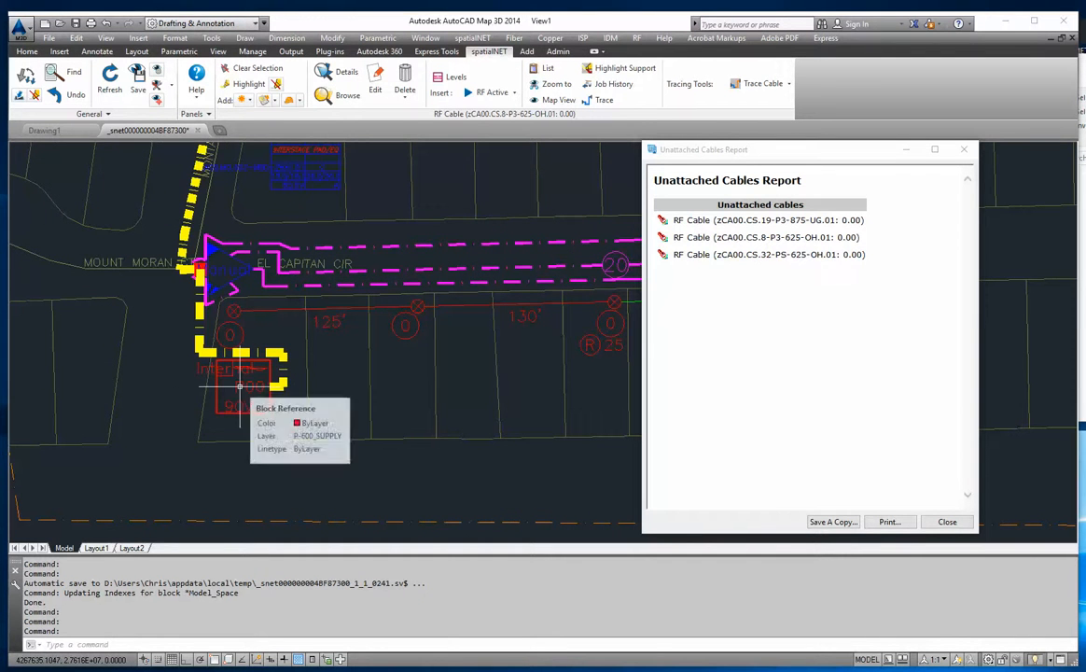
pyautogui.scroll(5, 206, 254)
pyautogui.scroll(-5, 206, 253)
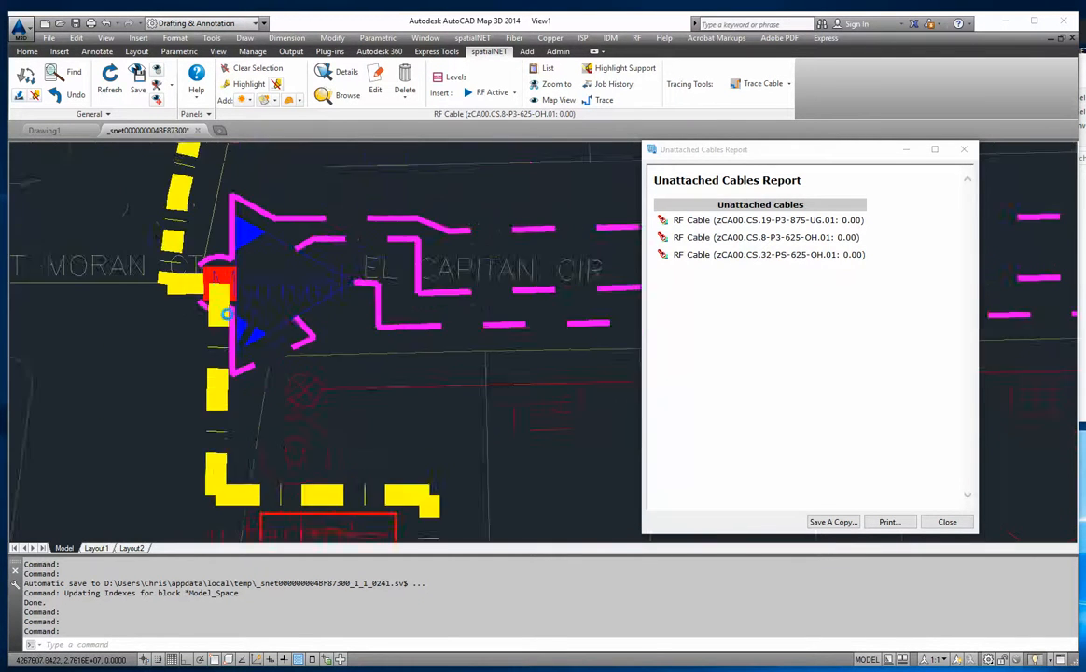
pyautogui.moveTo(304, 408); pyautogui.dragTo(261, 361, button='middle')
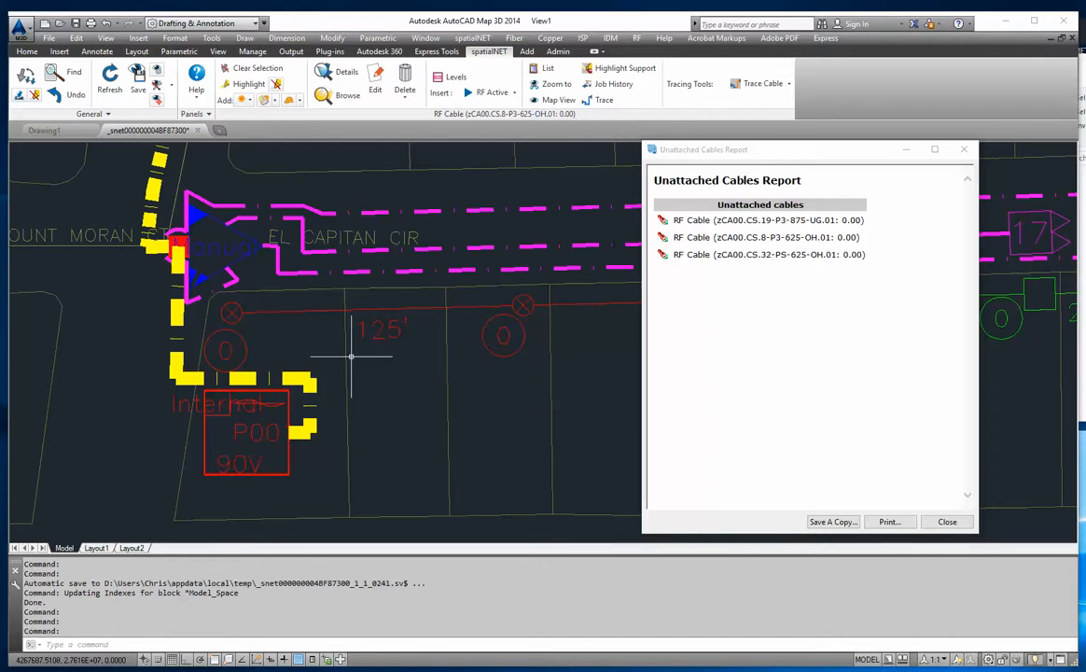
pyautogui.moveTo(286, 377)
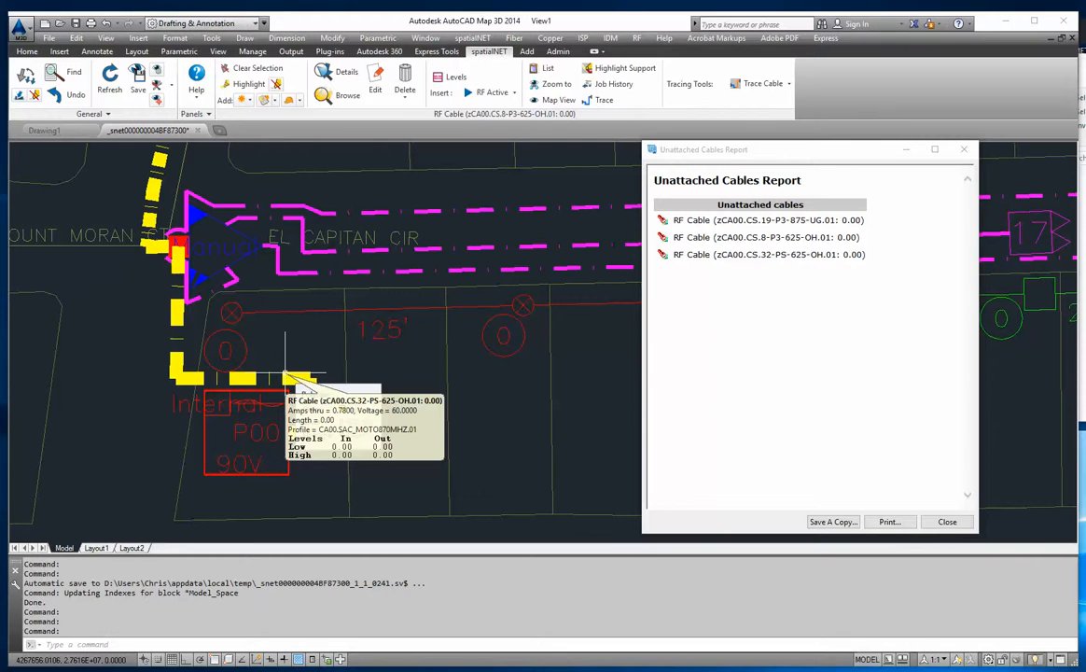
# - Set the as-built length of the highlighted RF cable running to the P00 90V power supply to 15
pyautogui.click(297, 381)
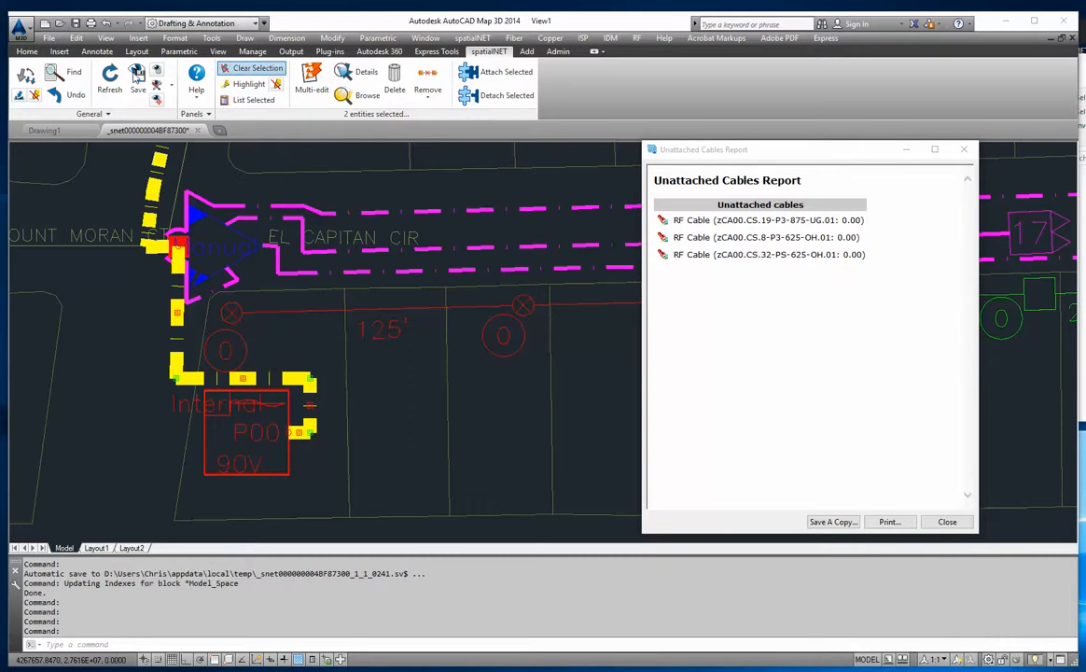
pyautogui.click(250, 68)
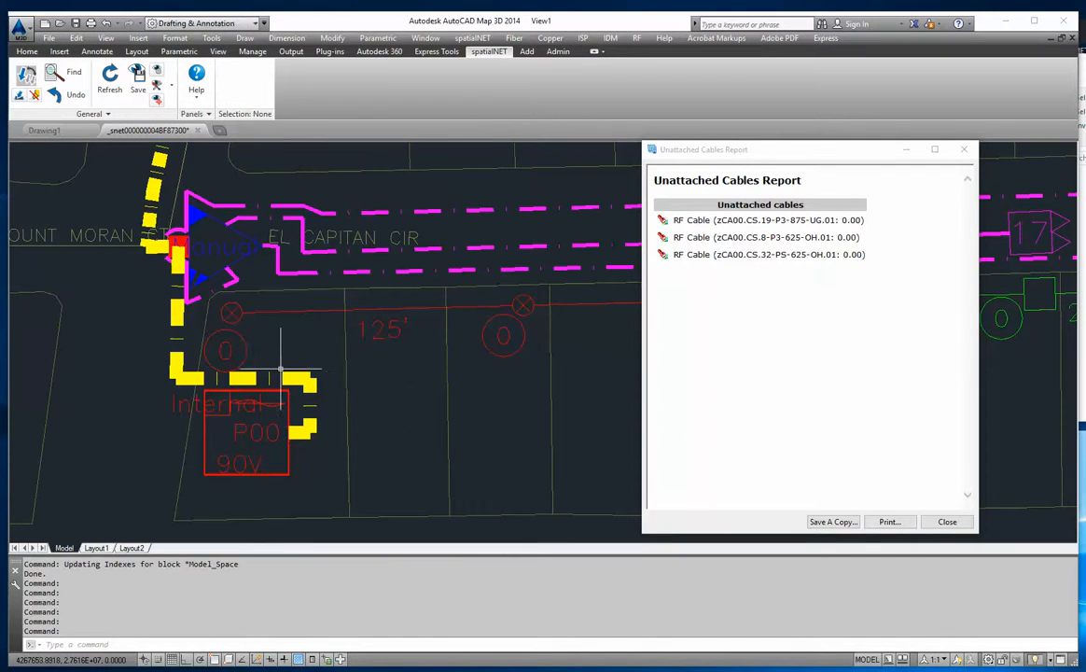
pyautogui.click(280, 370)
pyautogui.click(286, 370)
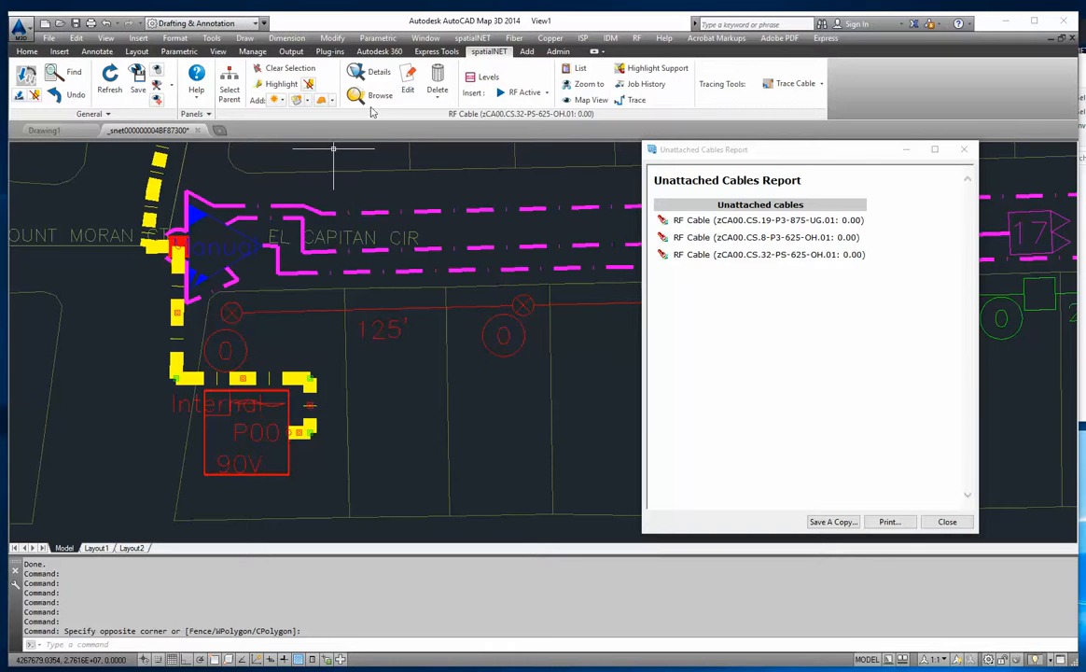
pyautogui.click(411, 82)
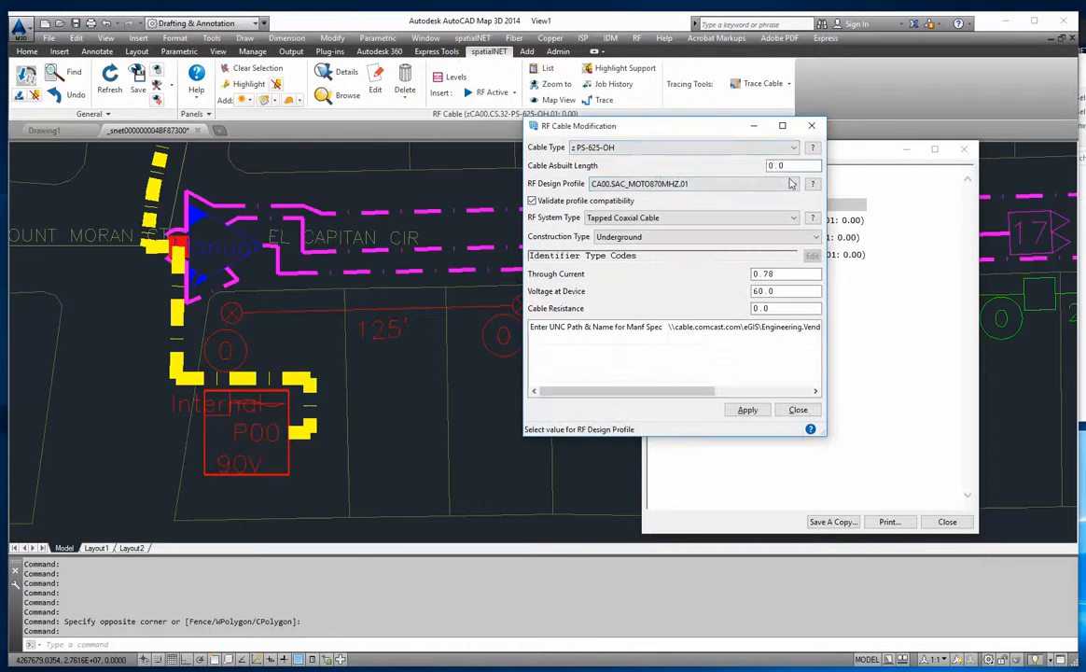
pyautogui.write('15')
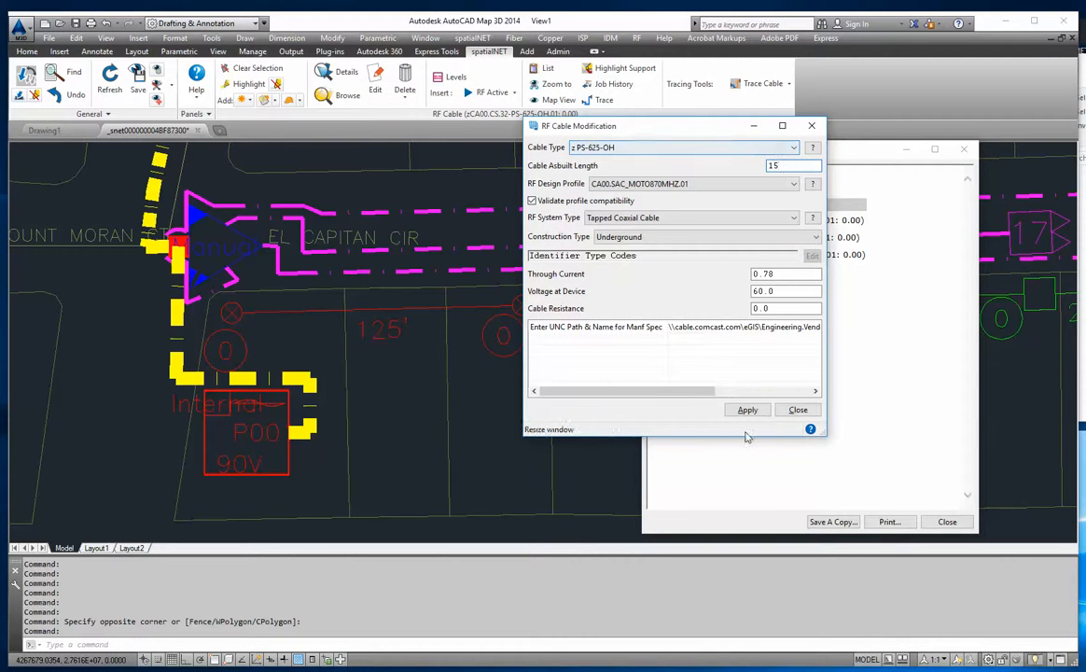
pyautogui.click(798, 410)
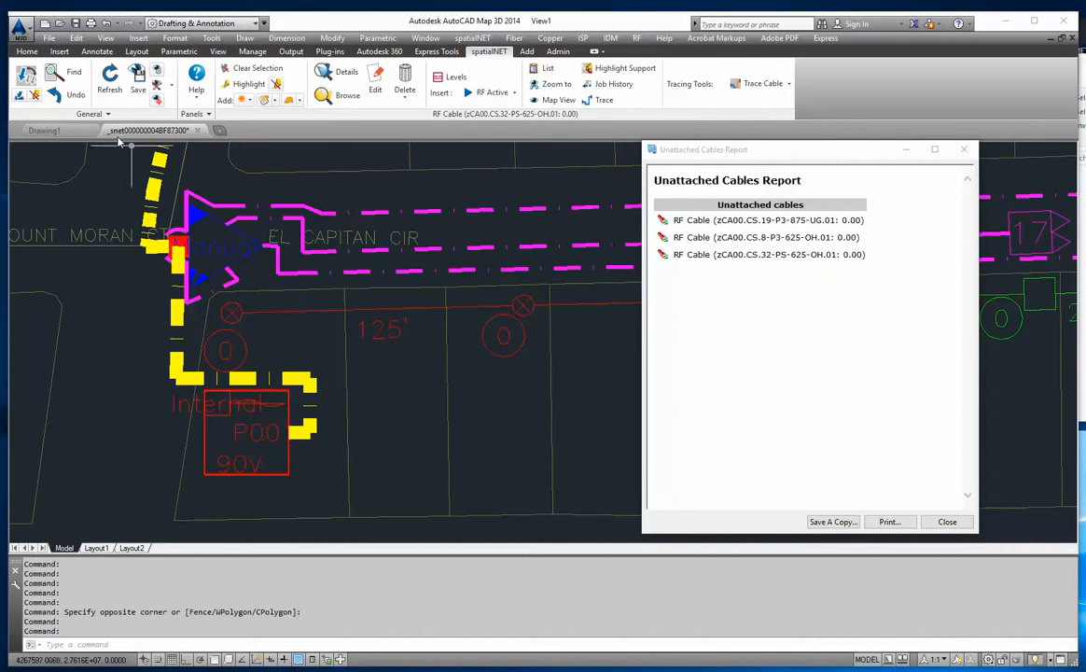
# - Close the unattached cables report and clear the cable selection
pyautogui.scroll(-8, 201, 331)
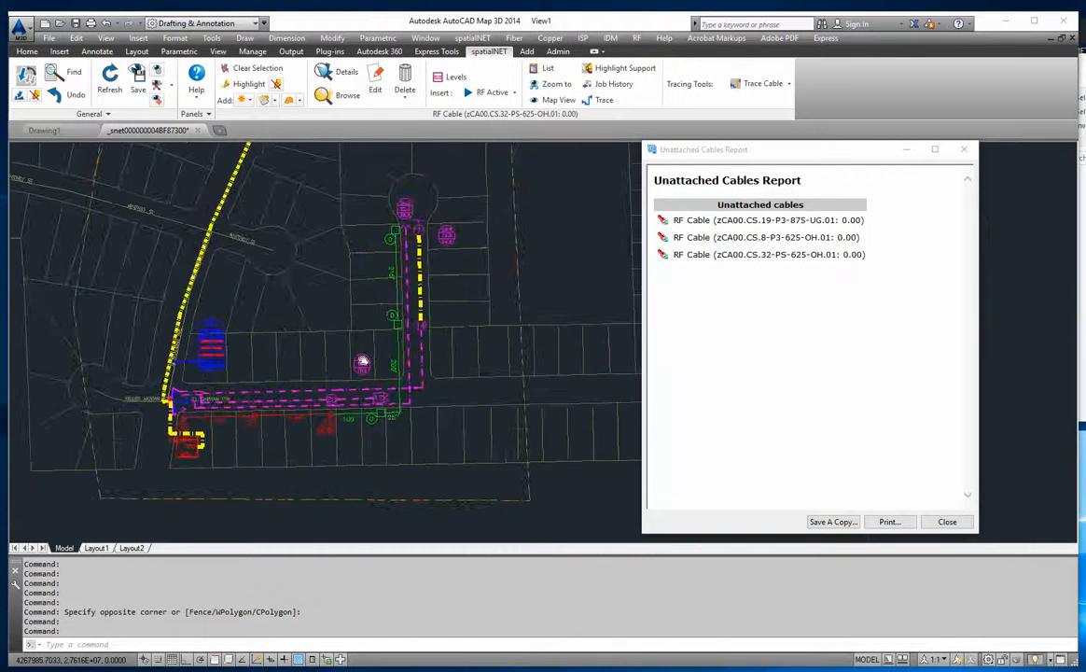
pyautogui.scroll(4, 322, 337)
pyautogui.moveTo(313, 343); pyautogui.dragTo(416, 272, button='middle')
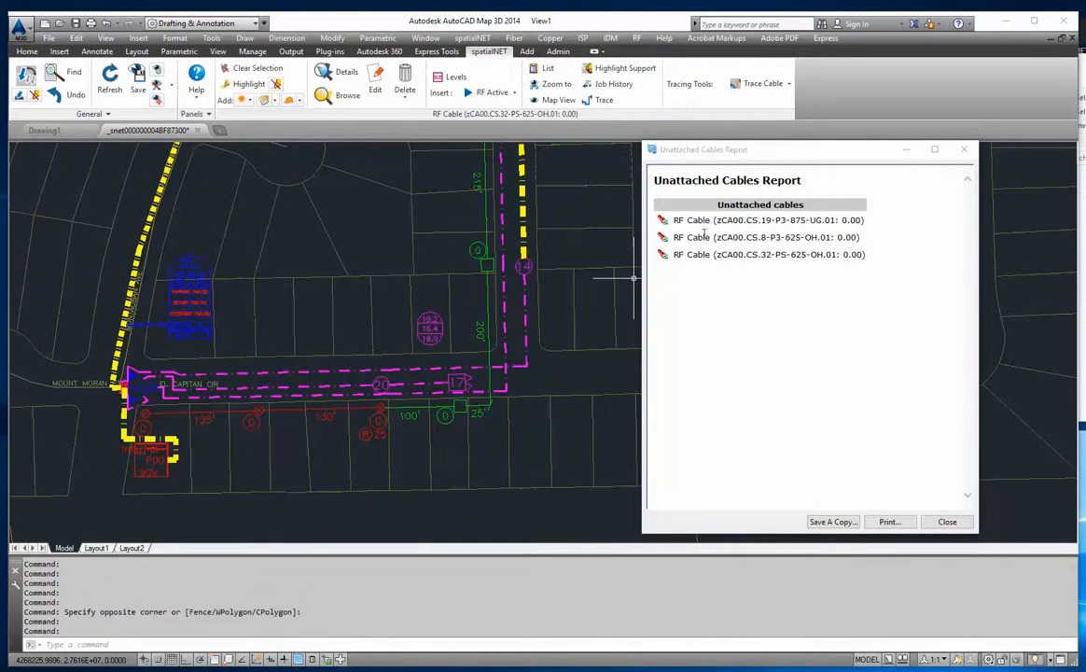
pyautogui.click(725, 221)
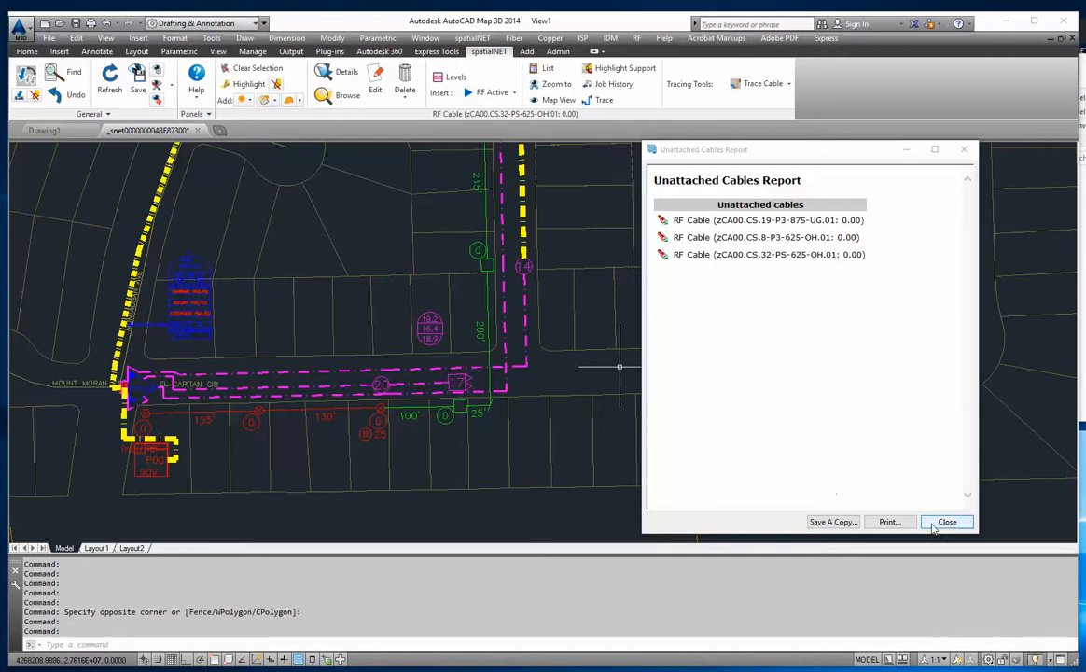
pyautogui.click(947, 521)
pyautogui.scroll(-2, 572, 338)
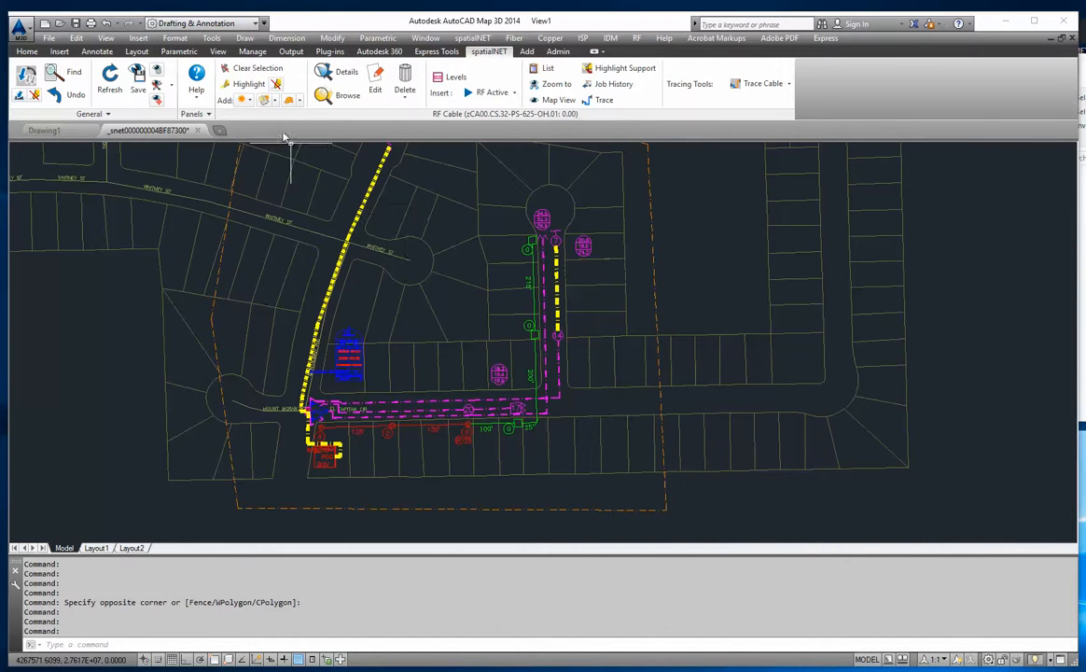
pyautogui.click(250, 68)
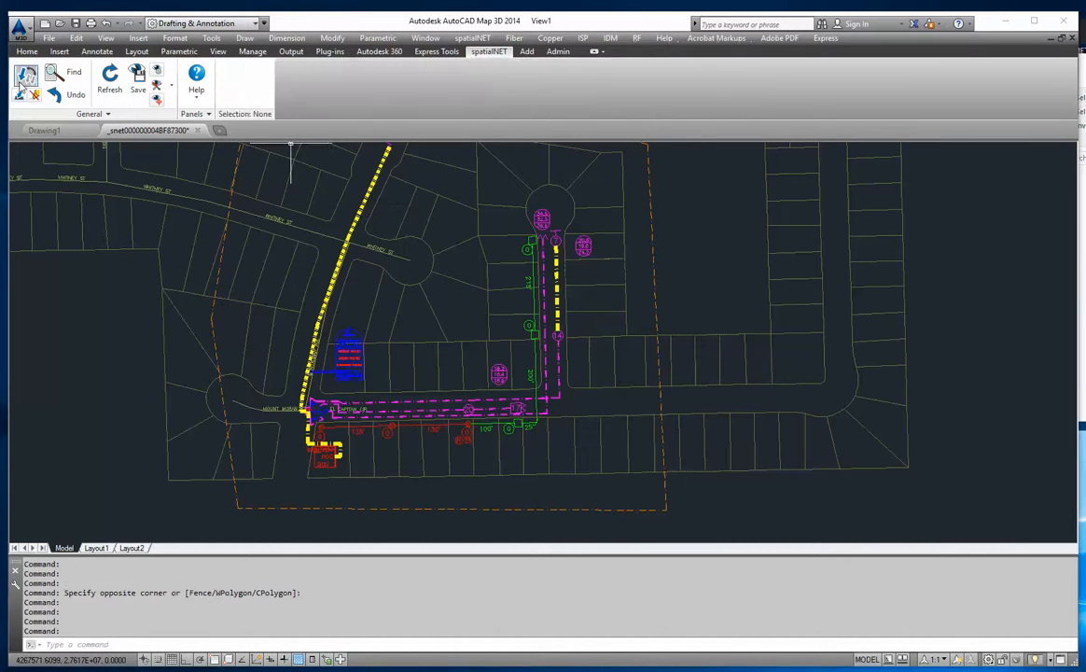
# - Remove the cable highlights and highlight the unattached equipment inside the new build boundary
pyautogui.click(654, 280)
pyautogui.click(734, 100)
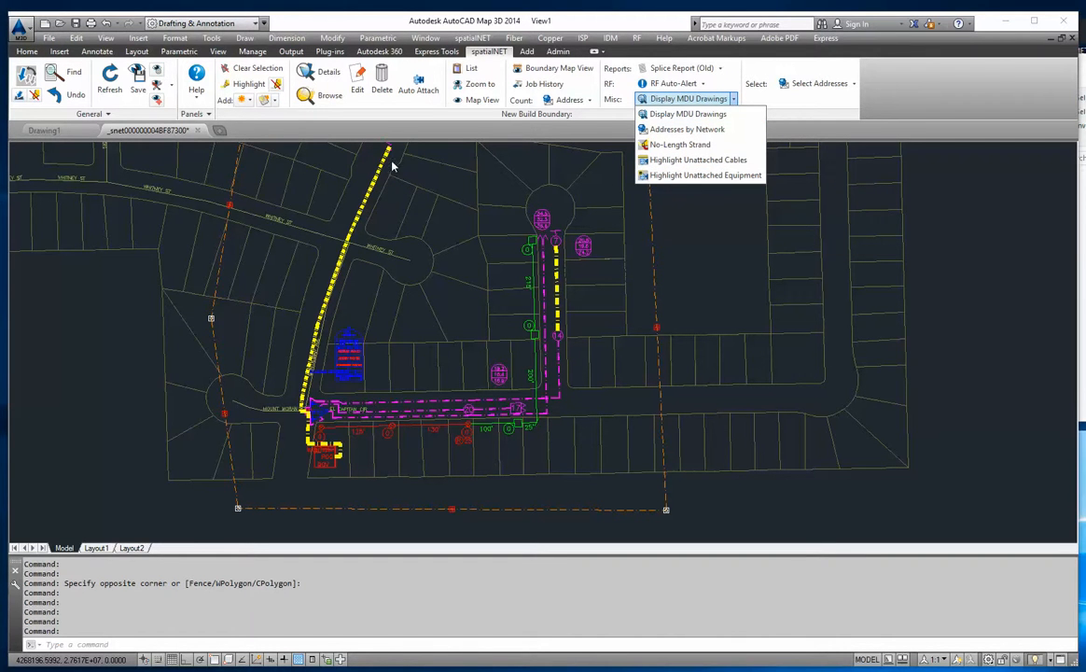
pyautogui.click(737, 145)
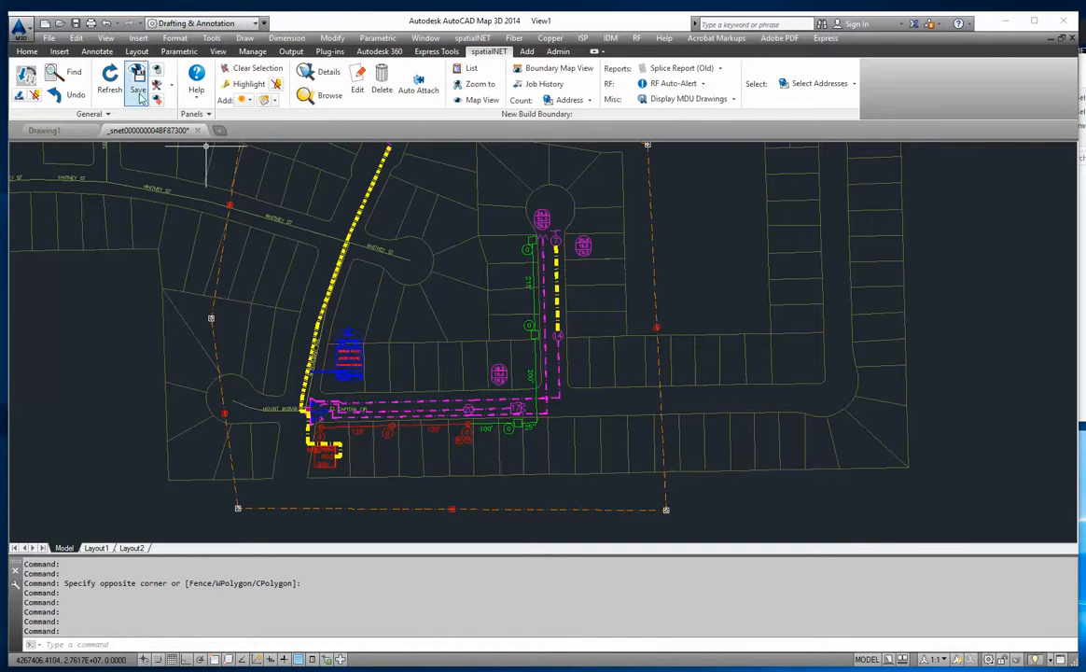
pyautogui.click(276, 86)
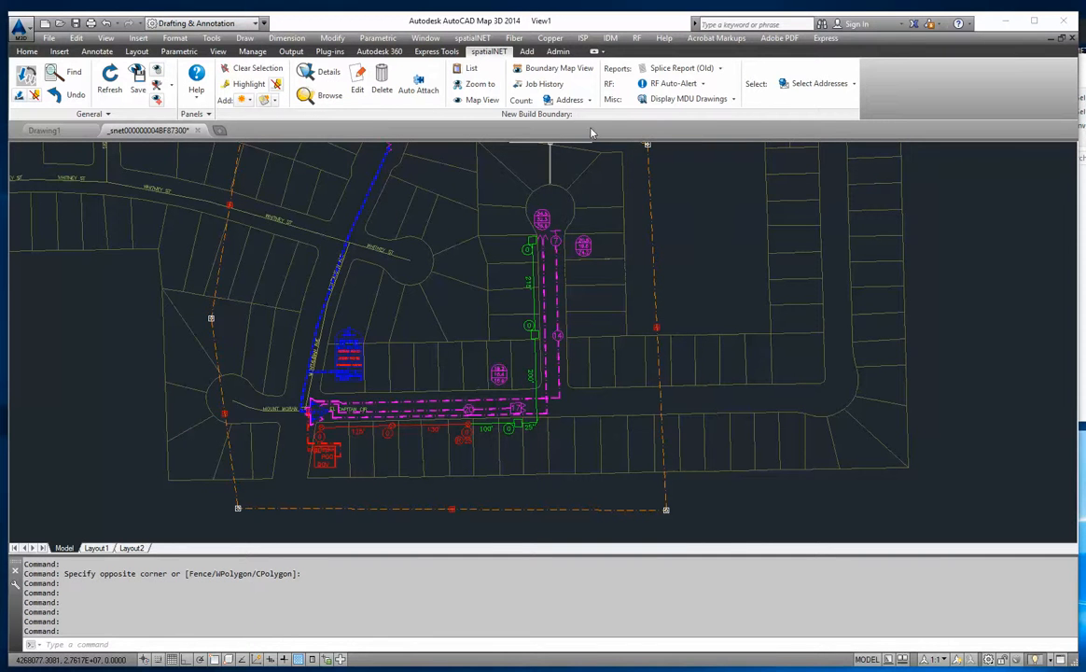
pyautogui.click(733, 99)
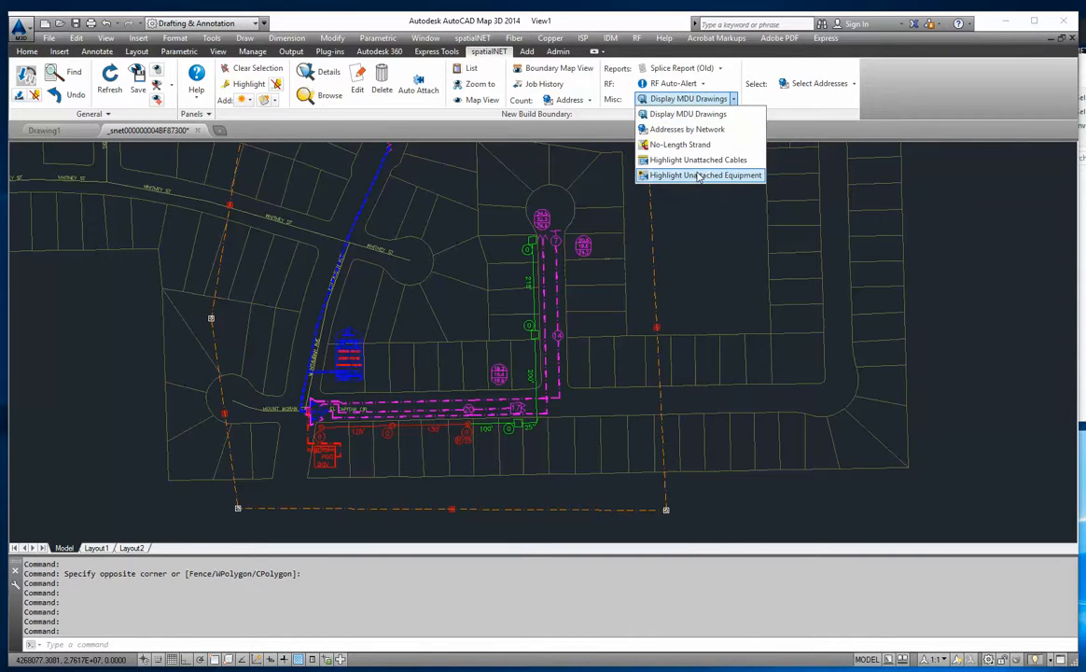
pyautogui.click(701, 176)
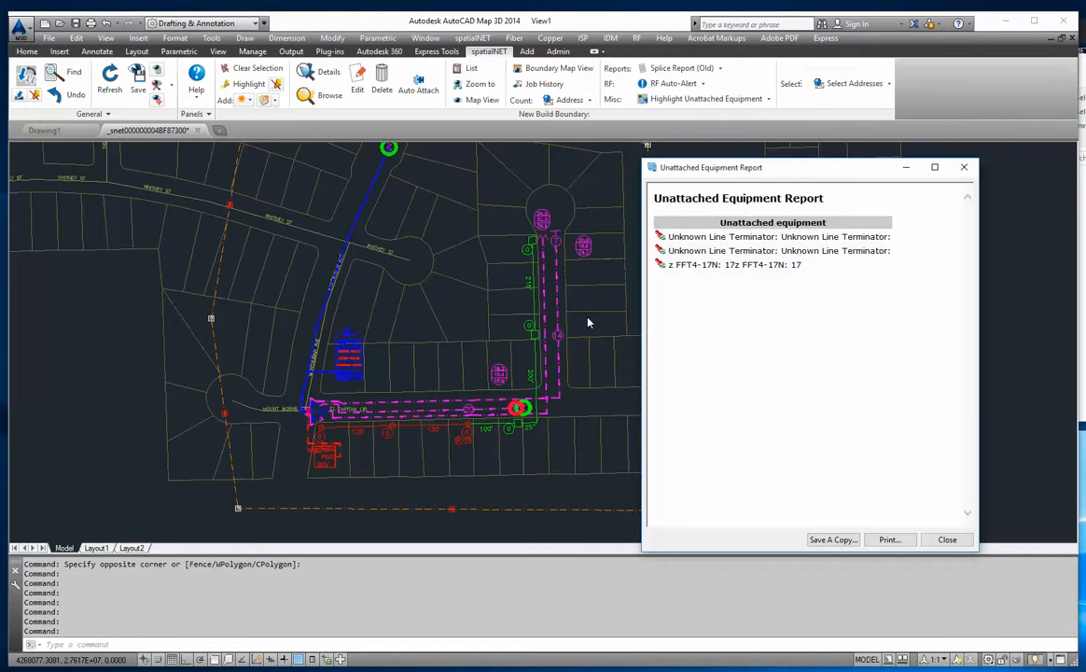
pyautogui.moveTo(747, 173); pyautogui.dragTo(749, 144)
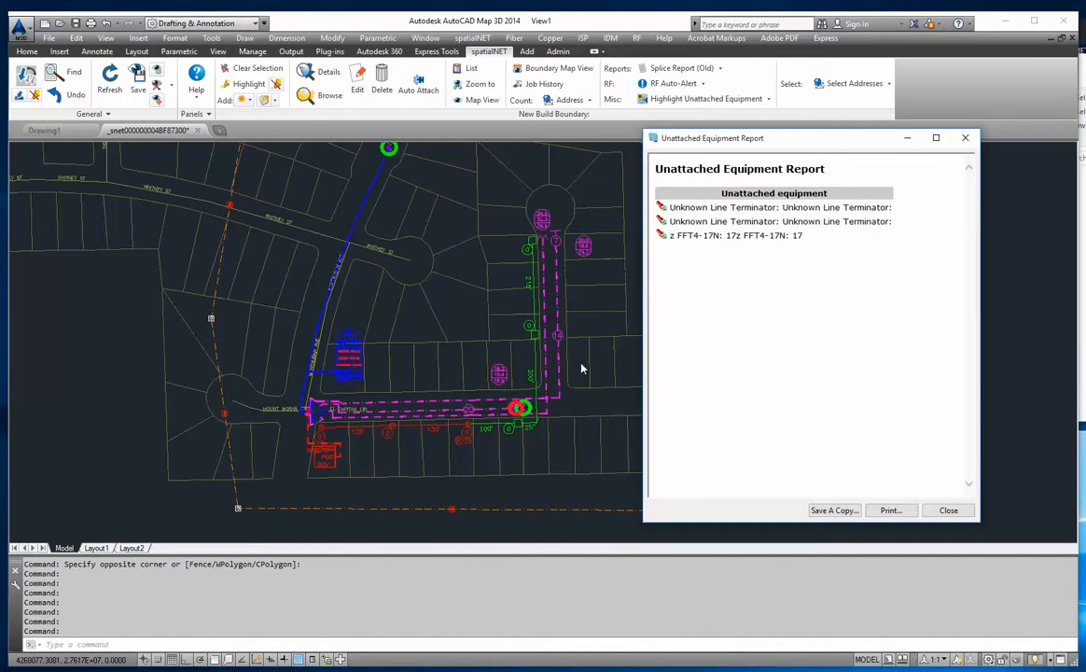
# - Zoom to the first unknown line terminator in the unattached equipment report and examine the highlighted equipment across the boundary
pyautogui.click(664, 209)
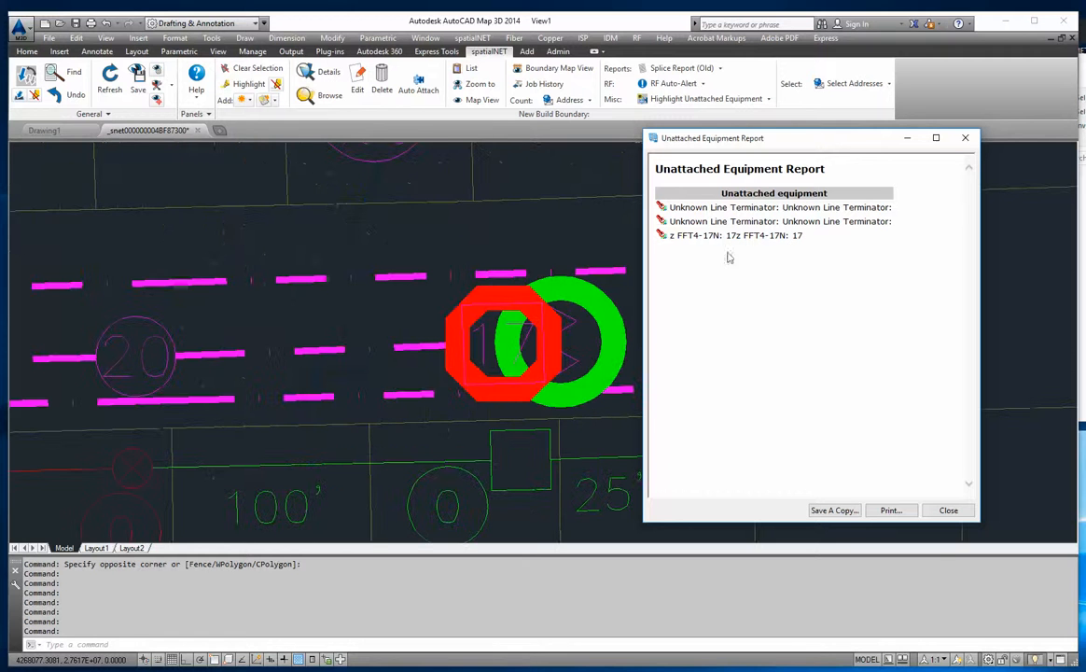
pyautogui.click(661, 209)
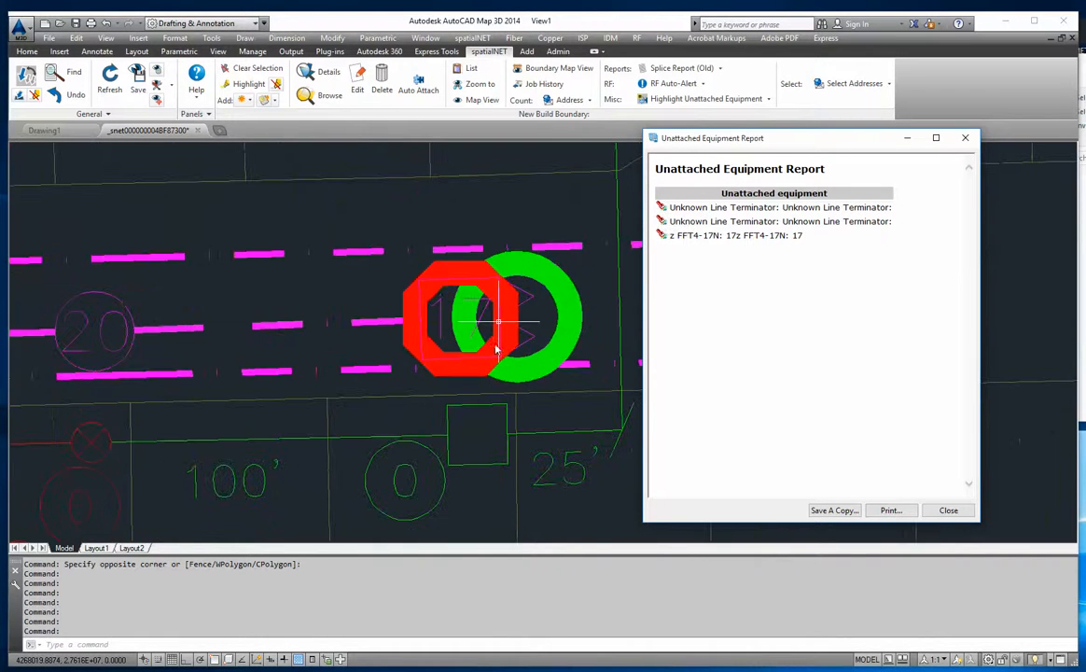
pyautogui.moveTo(524, 318); pyautogui.dragTo(440, 305, button='middle')
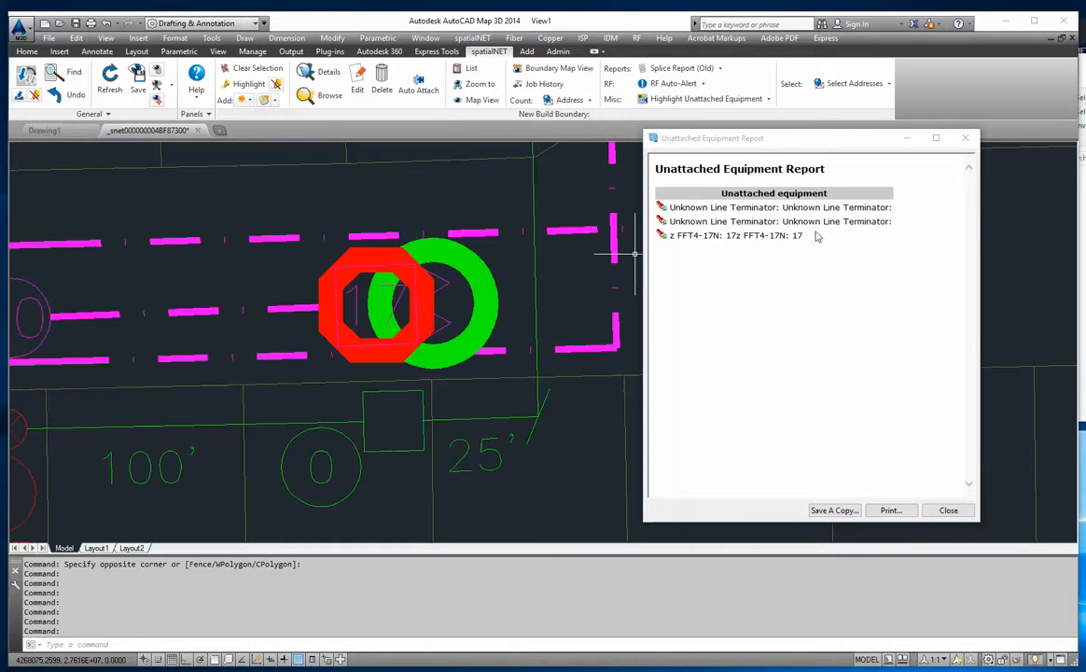
pyautogui.scroll(-6, 463, 347)
pyautogui.moveTo(260, 219); pyautogui.dragTo(277, 383)
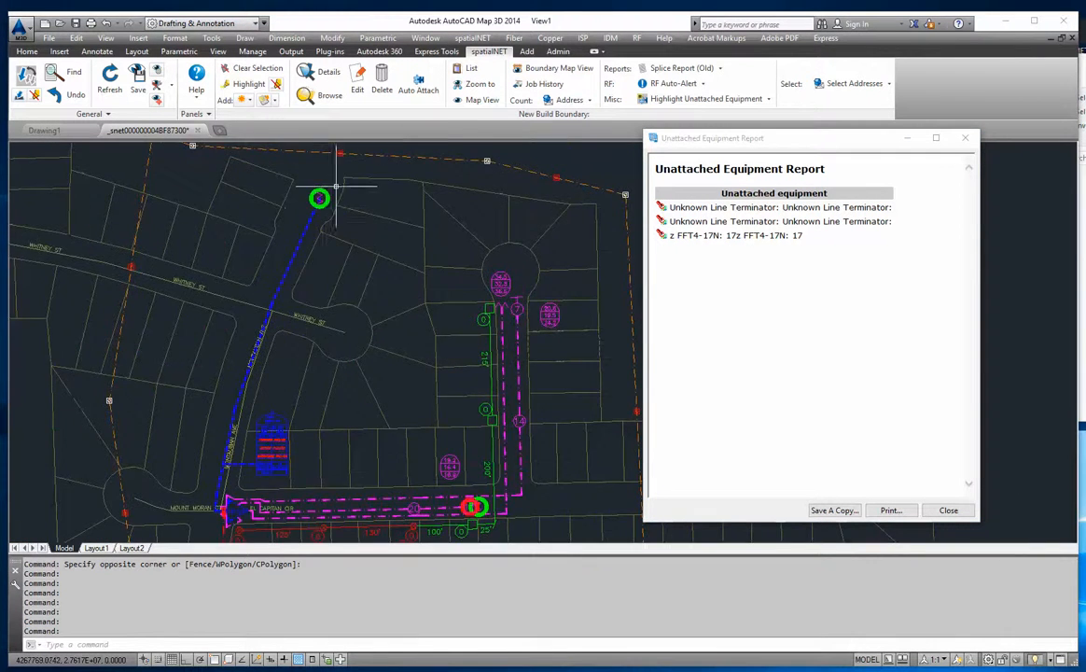
# - Attach the unknown line terminator beside the 17 tap to the pedestal below it, then clear the selection
pyautogui.scroll(3, 336, 186)
pyautogui.scroll(-3, 312, 231)
pyautogui.moveTo(463, 532); pyautogui.dragTo(398, 337, button='middle')
pyautogui.scroll(6, 399, 341)
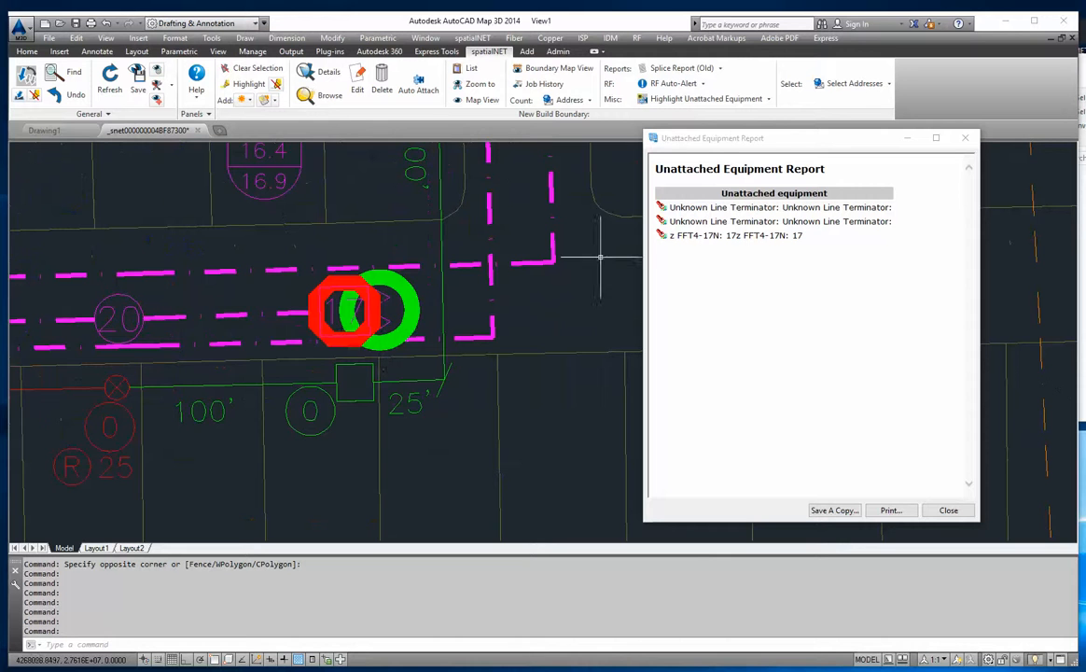
pyautogui.click(672, 220)
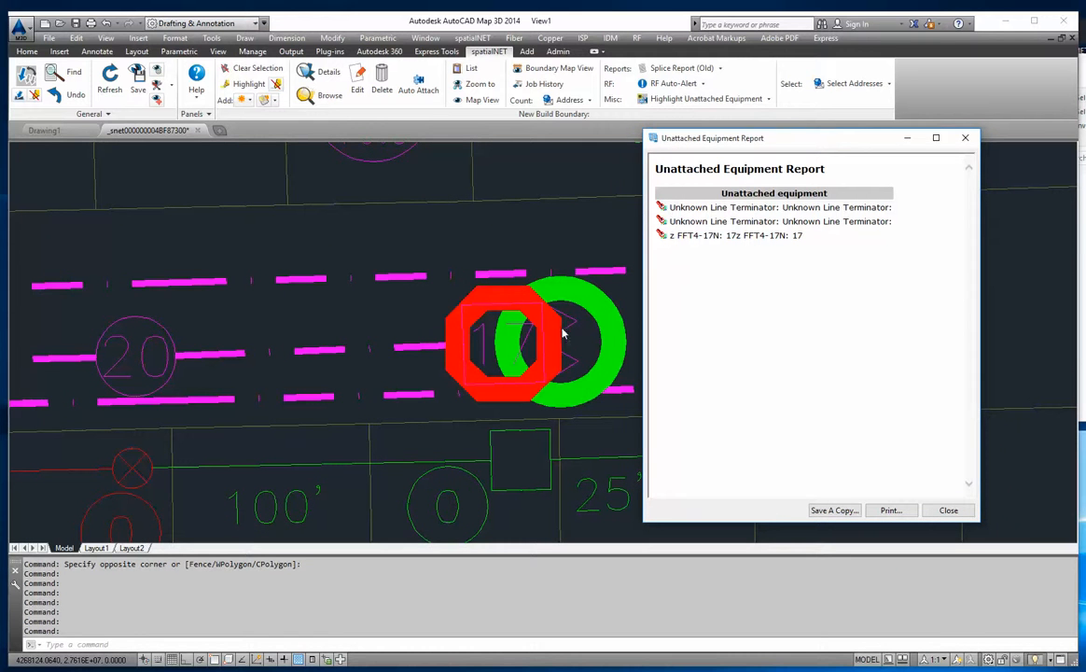
pyautogui.moveTo(507, 412); pyautogui.dragTo(431, 351, button='middle')
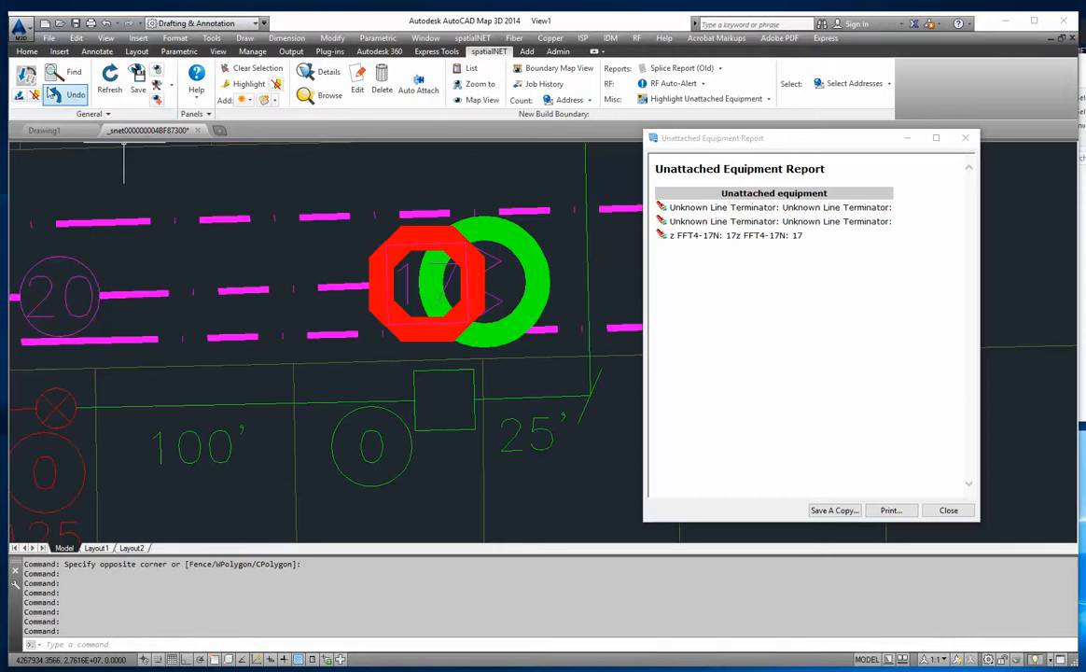
pyautogui.click(25, 79)
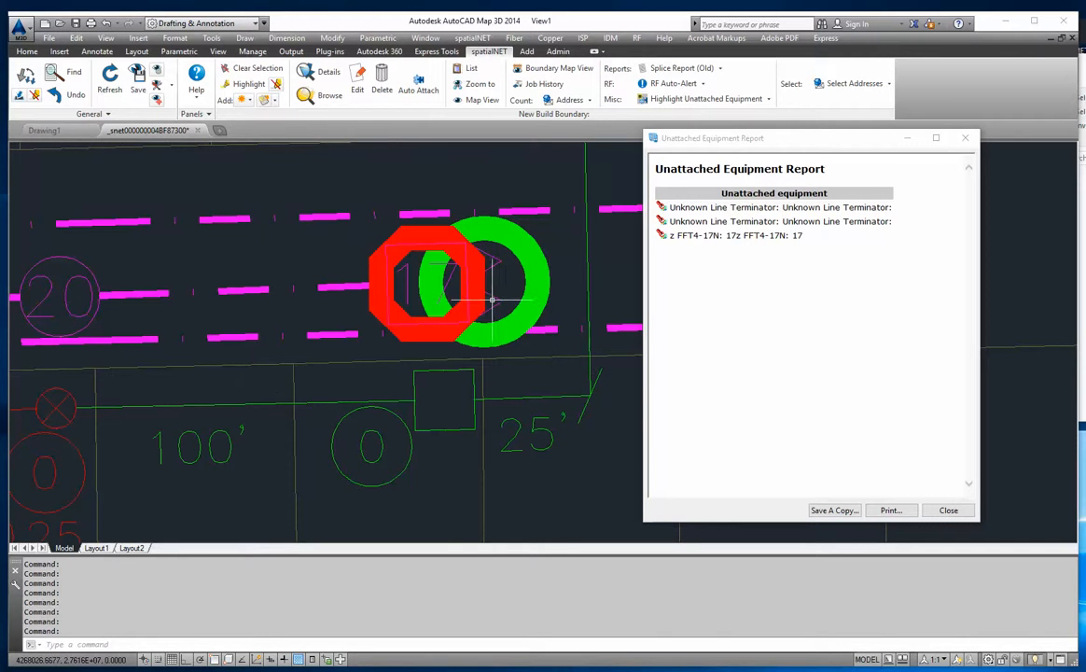
pyautogui.click(509, 382)
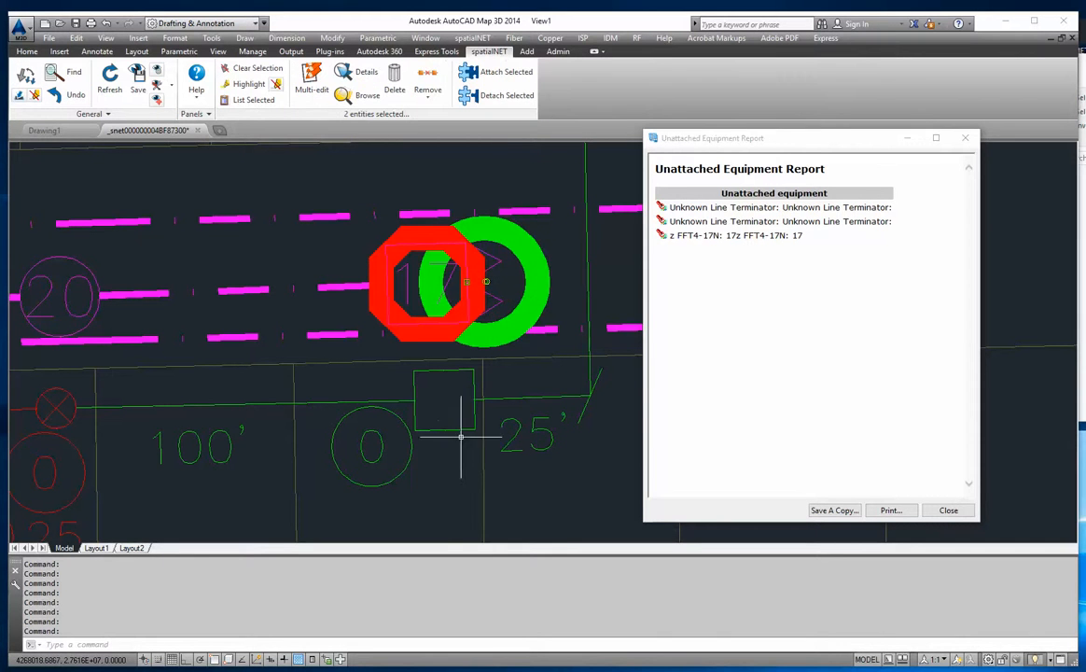
pyautogui.click(488, 81)
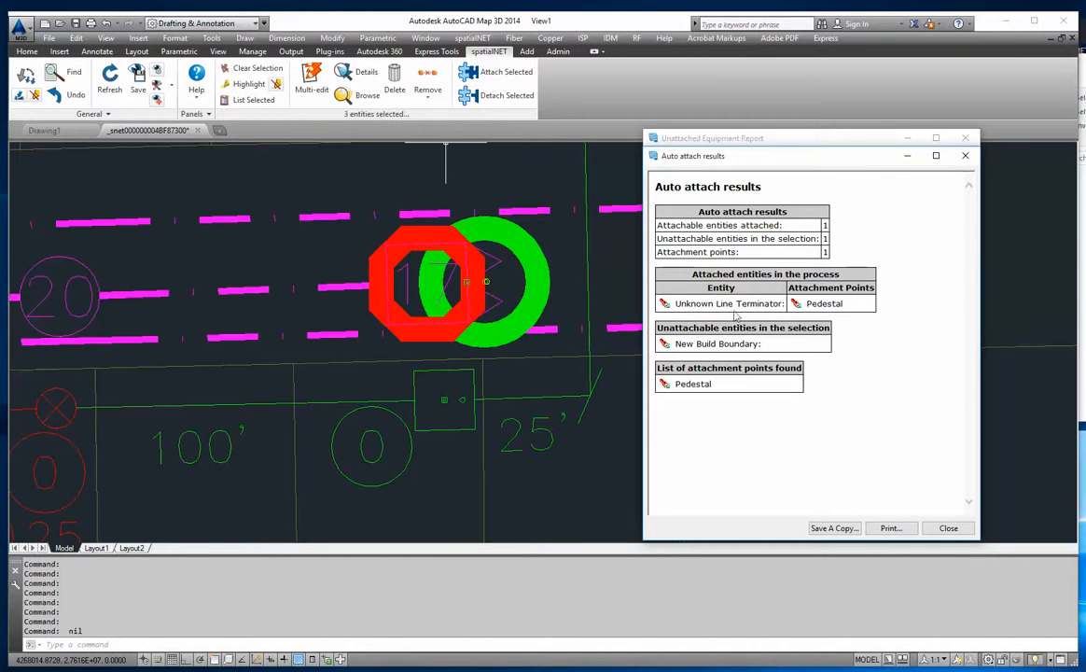
pyautogui.click(950, 528)
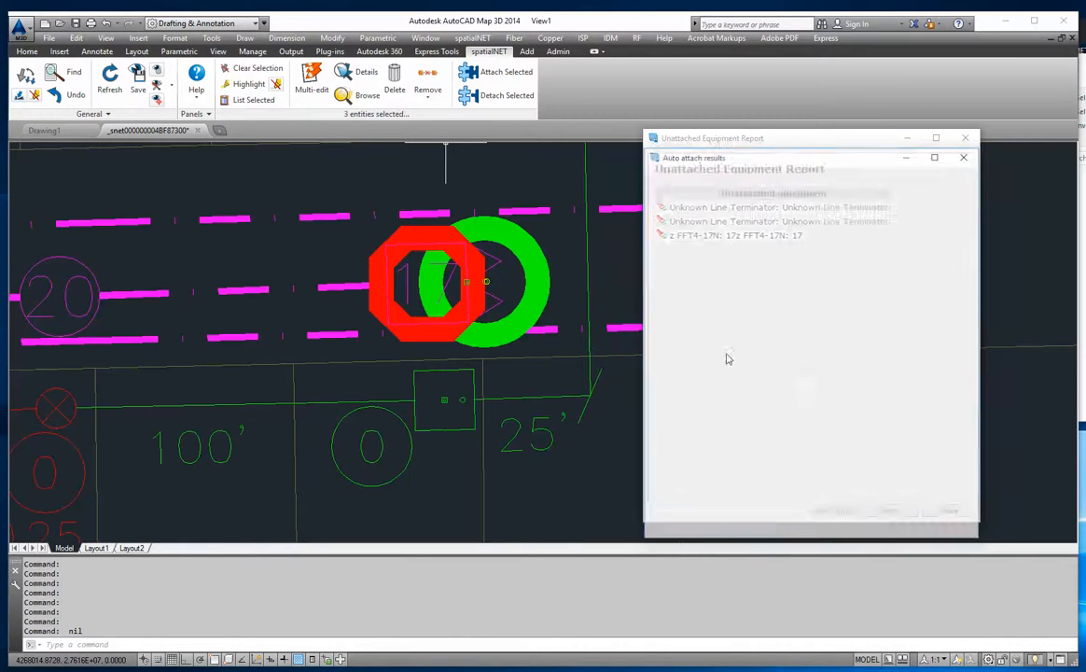
pyautogui.click(250, 68)
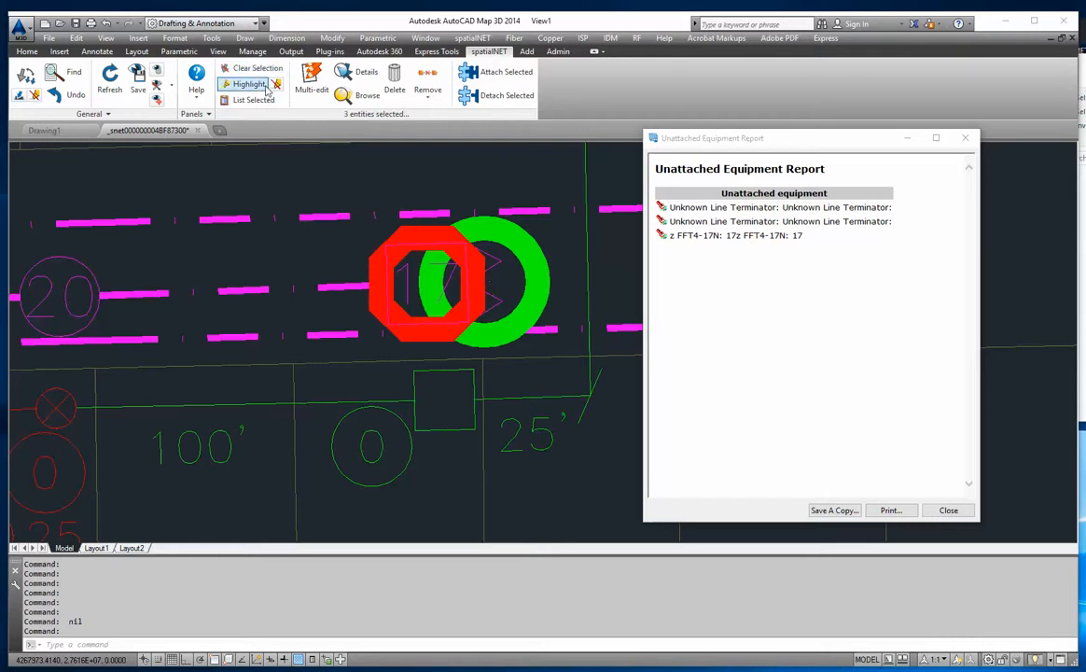
# - Zoom to the second unknown line terminator in the unattached equipment report and examine its cable run back to El Capitan Cir
pyautogui.click(661, 222)
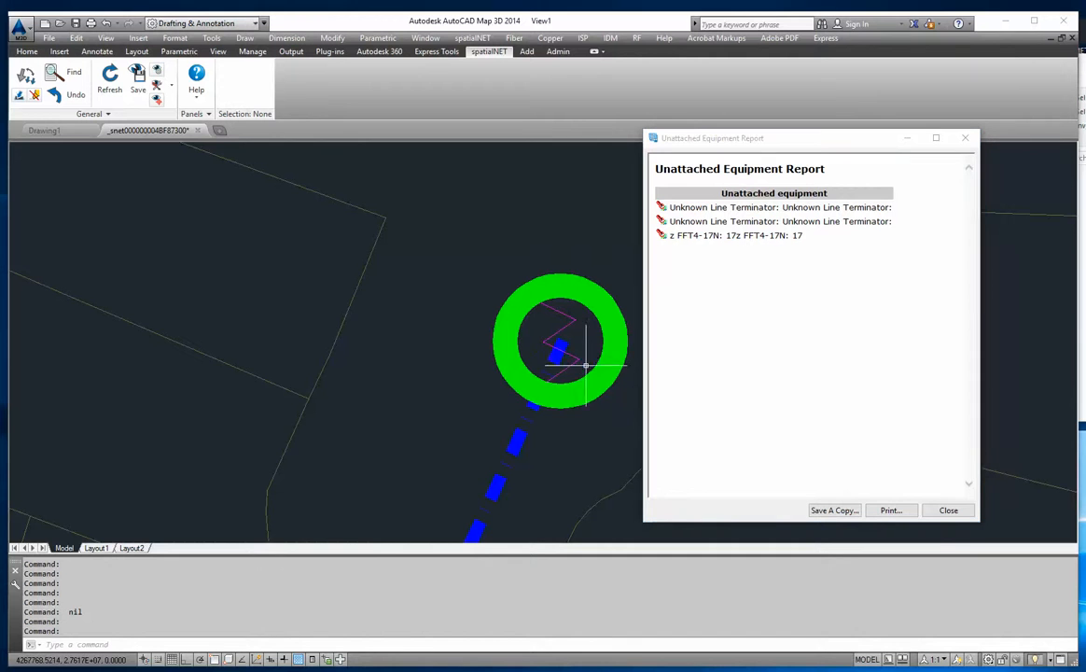
pyautogui.scroll(-3, 395, 299)
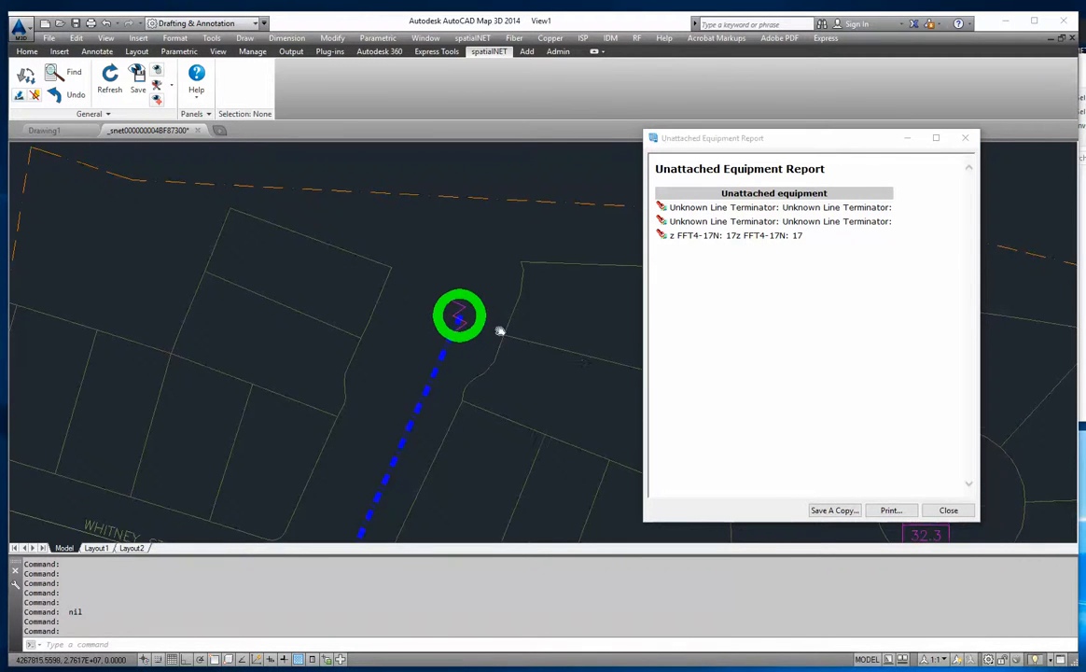
pyautogui.moveTo(499, 329); pyautogui.dragTo(361, 254, button='middle')
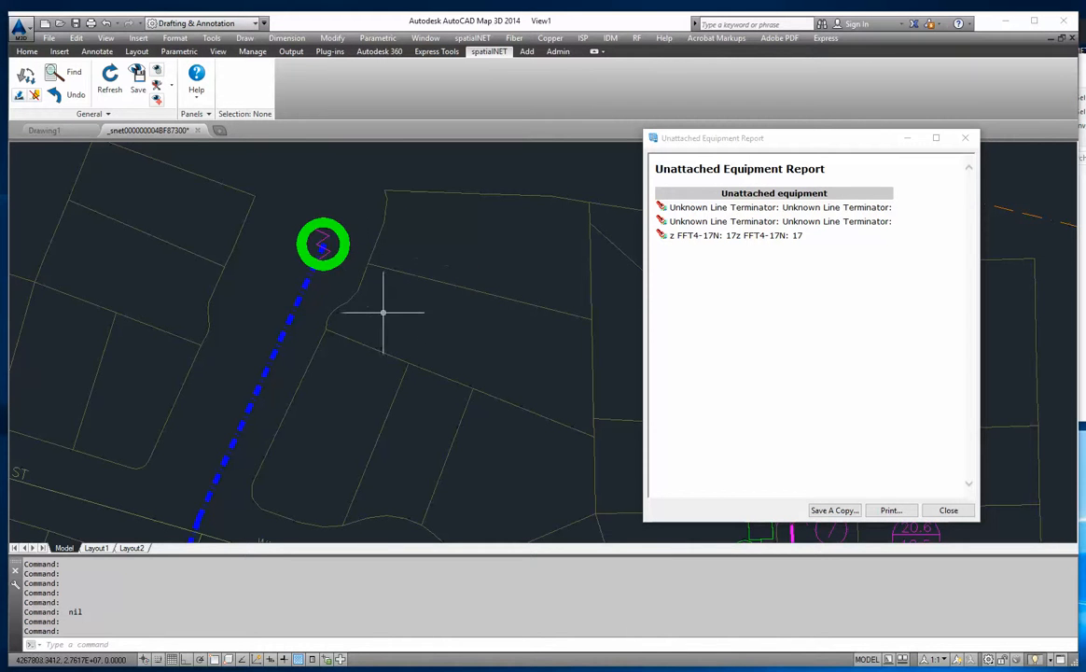
pyautogui.scroll(-2, 373, 311)
pyautogui.moveTo(405, 418); pyautogui.dragTo(366, 158, button='middle')
pyautogui.moveTo(372, 513)
pyautogui.mouseDown(button='middle')
pyautogui.moveTo(393, 377)
pyautogui.moveTo(362, 368)
pyautogui.mouseUp(button='middle')
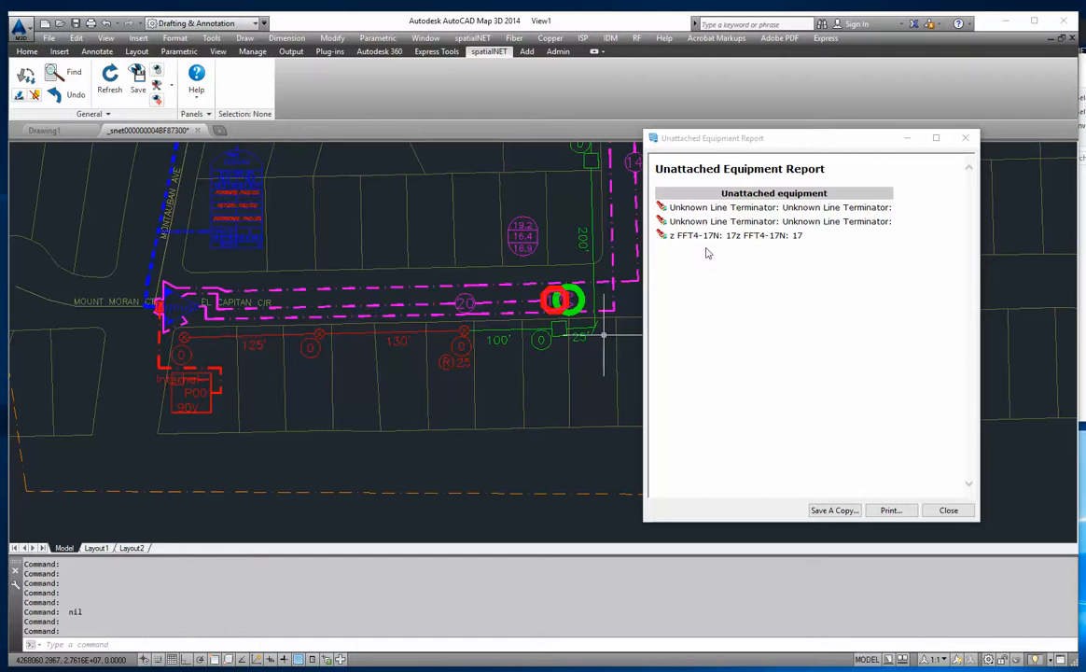
# - Attach the z FFT4-17N tap to the pedestal below it and close the unattached equipment report
pyautogui.click(662, 237)
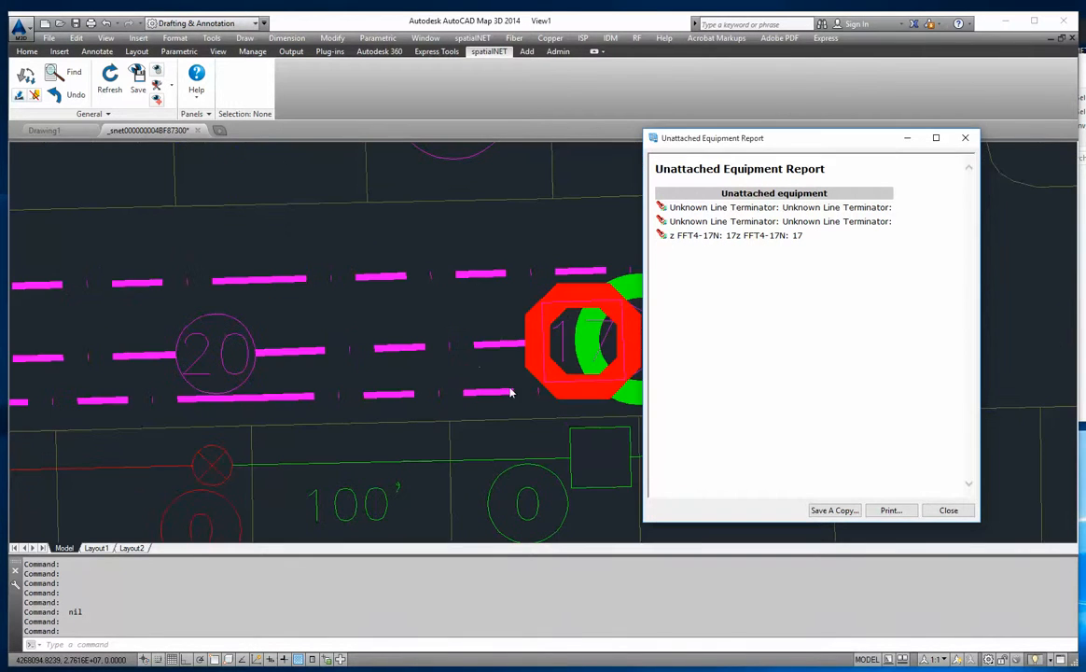
pyautogui.moveTo(574, 410); pyautogui.dragTo(478, 347, button='middle')
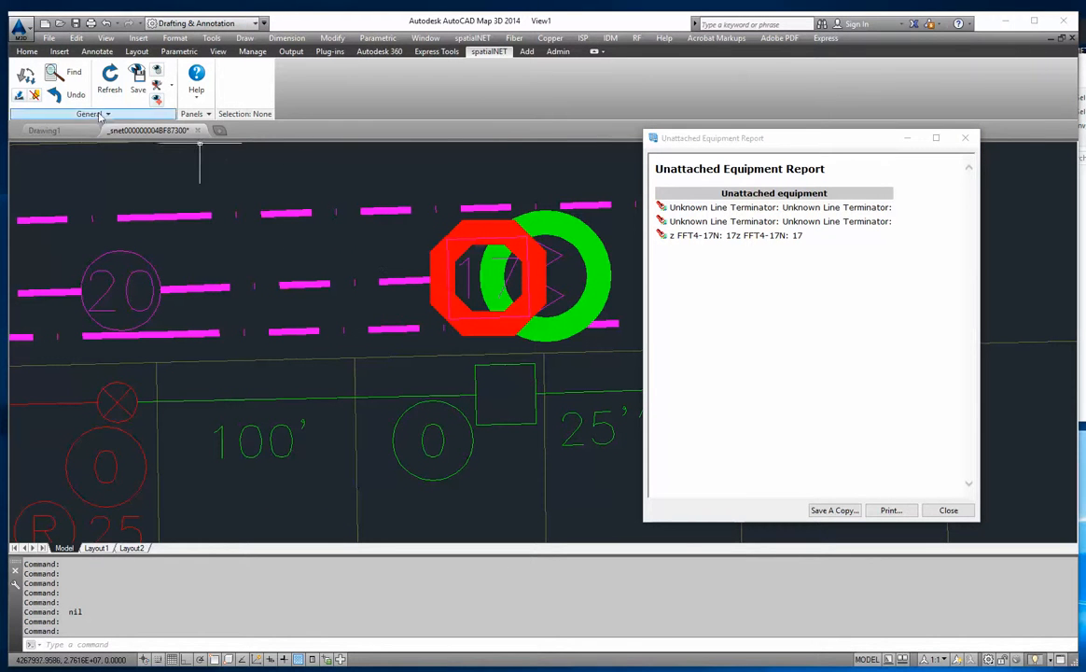
pyautogui.click(466, 279)
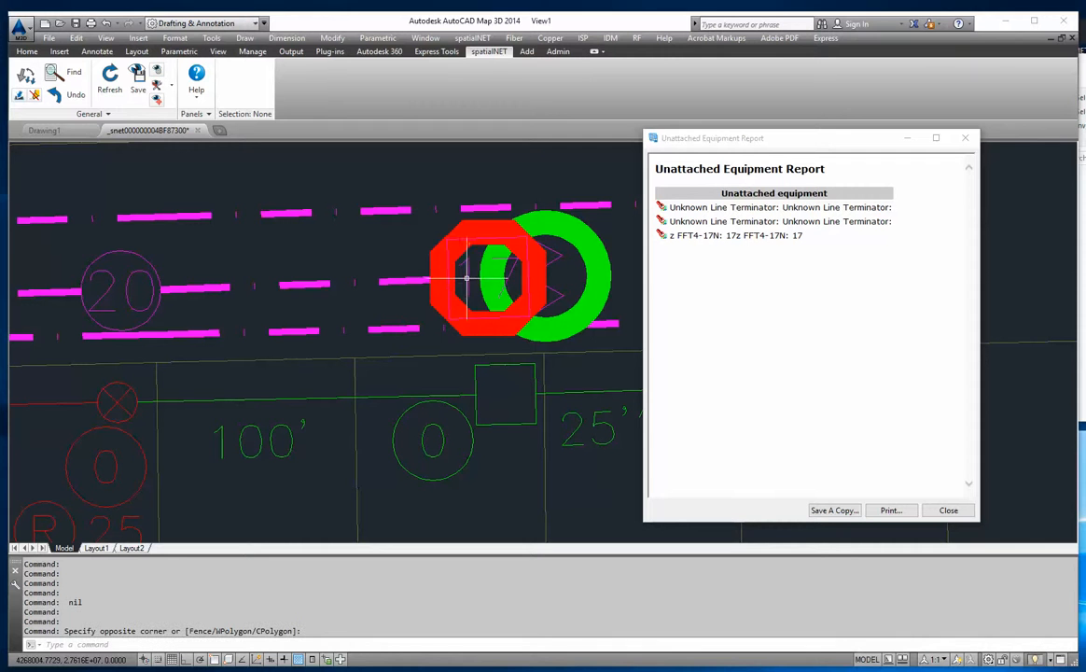
pyautogui.click(408, 254)
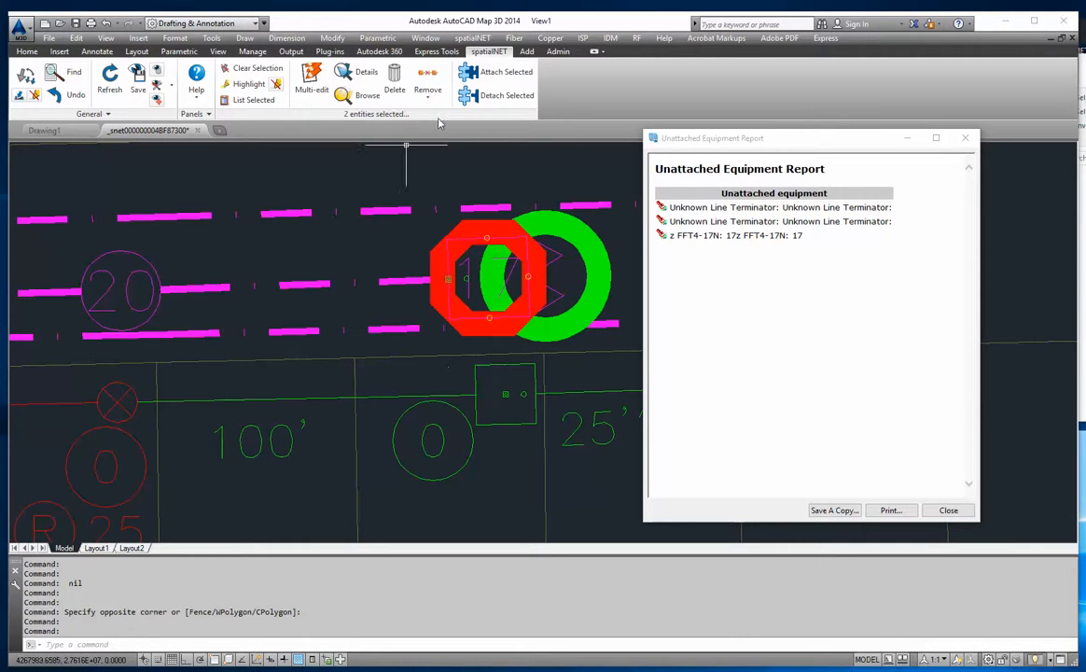
pyautogui.click(500, 71)
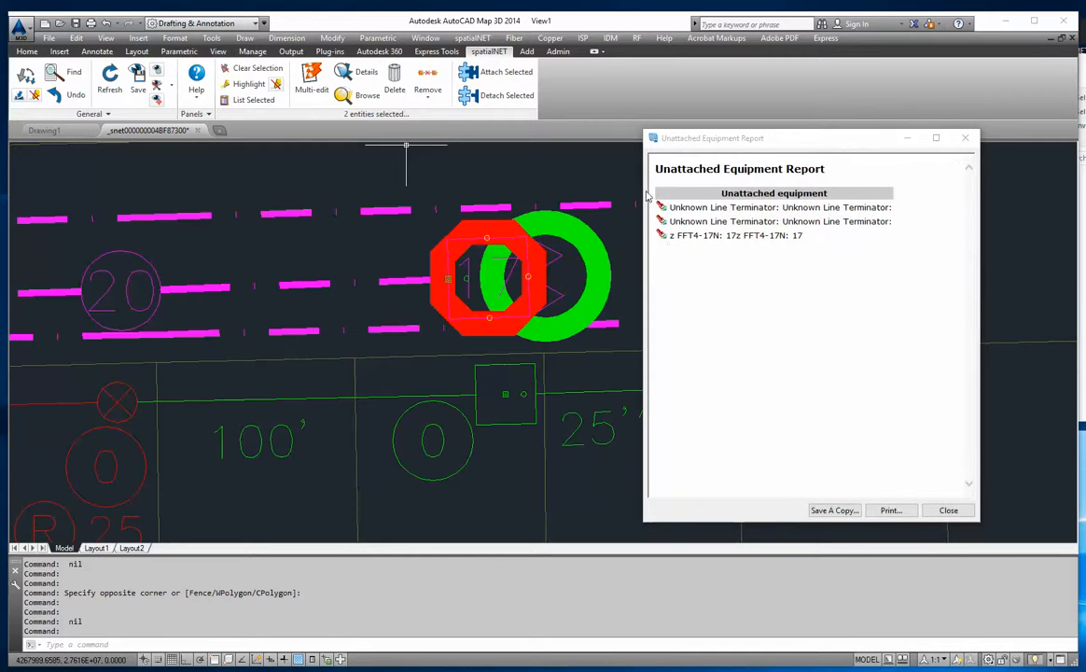
pyautogui.click(948, 510)
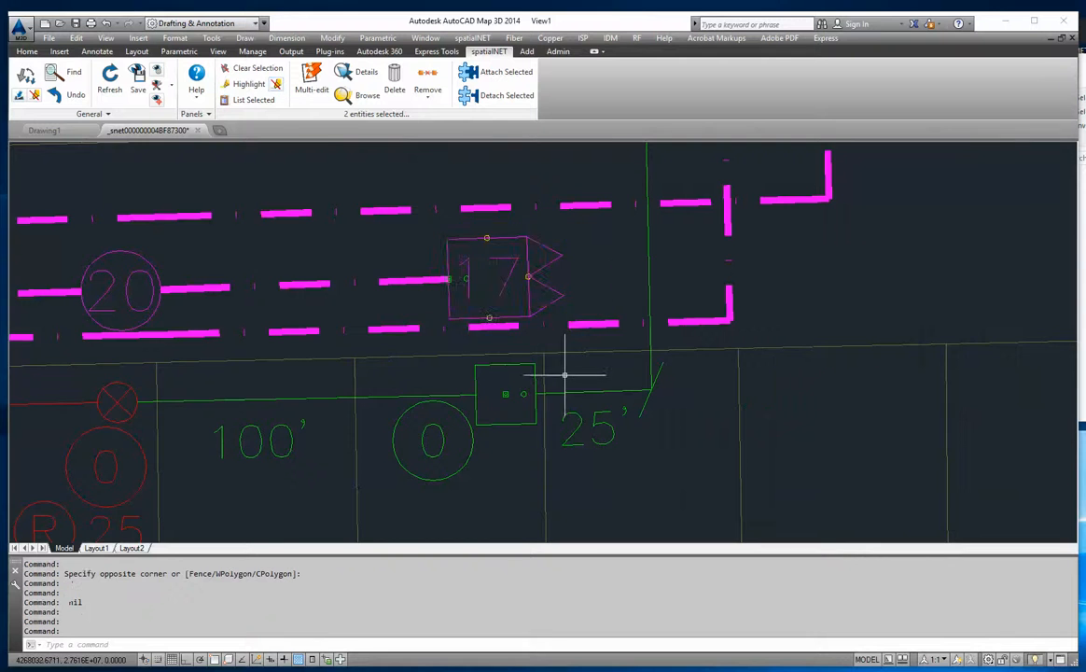
pyautogui.scroll(-8, 563, 369)
pyautogui.click(723, 343)
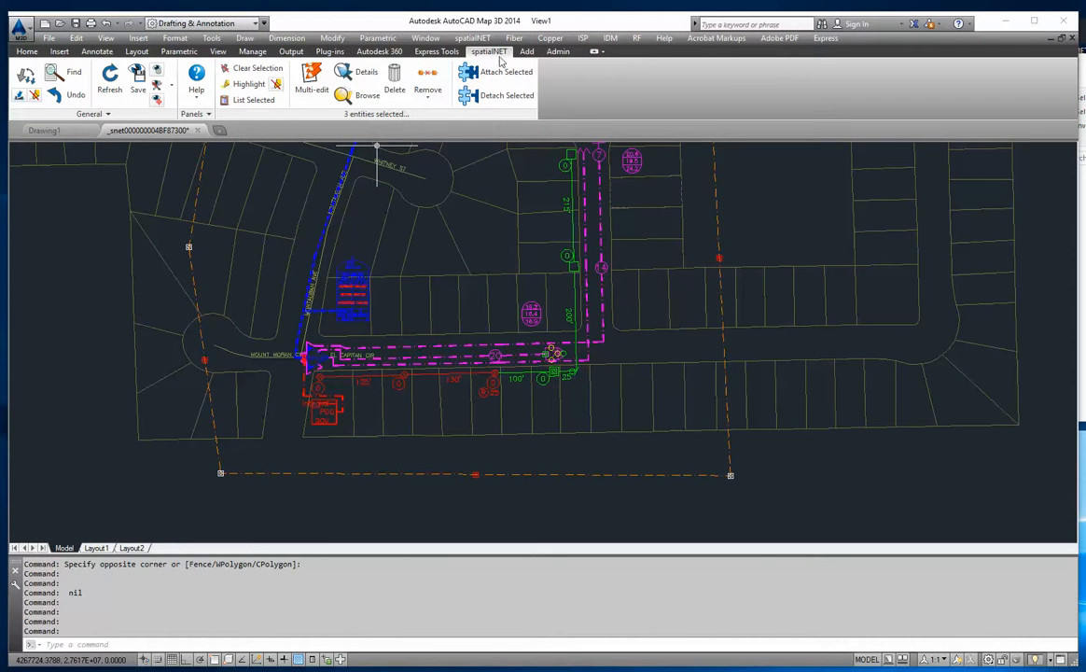
pyautogui.click(527, 51)
pyautogui.click(560, 53)
pyautogui.click(527, 51)
pyautogui.click(489, 52)
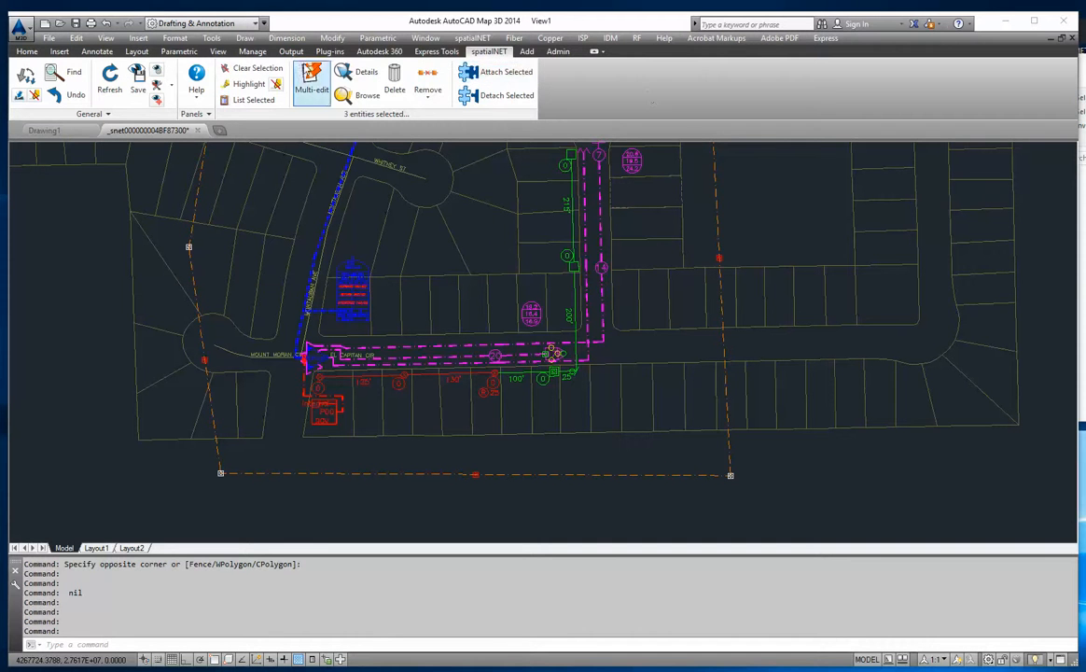
# - Highlight the remaining unattached equipment inside the new build boundary, then close the report and deselect the boundary
pyautogui.click(252, 68)
pyautogui.click(719, 231)
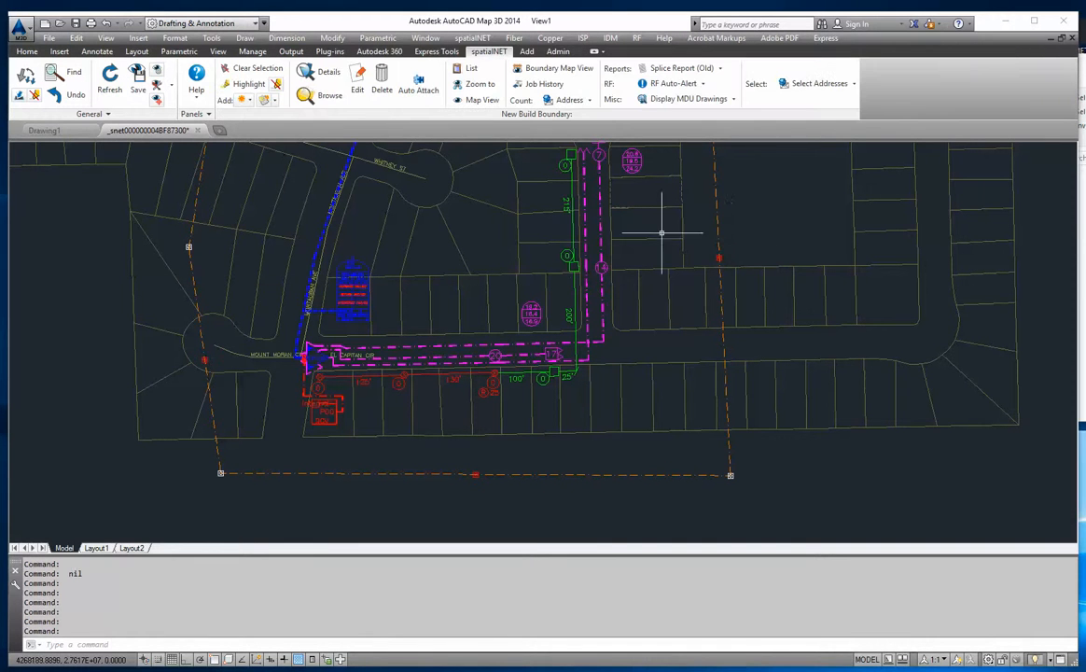
pyautogui.click(735, 99)
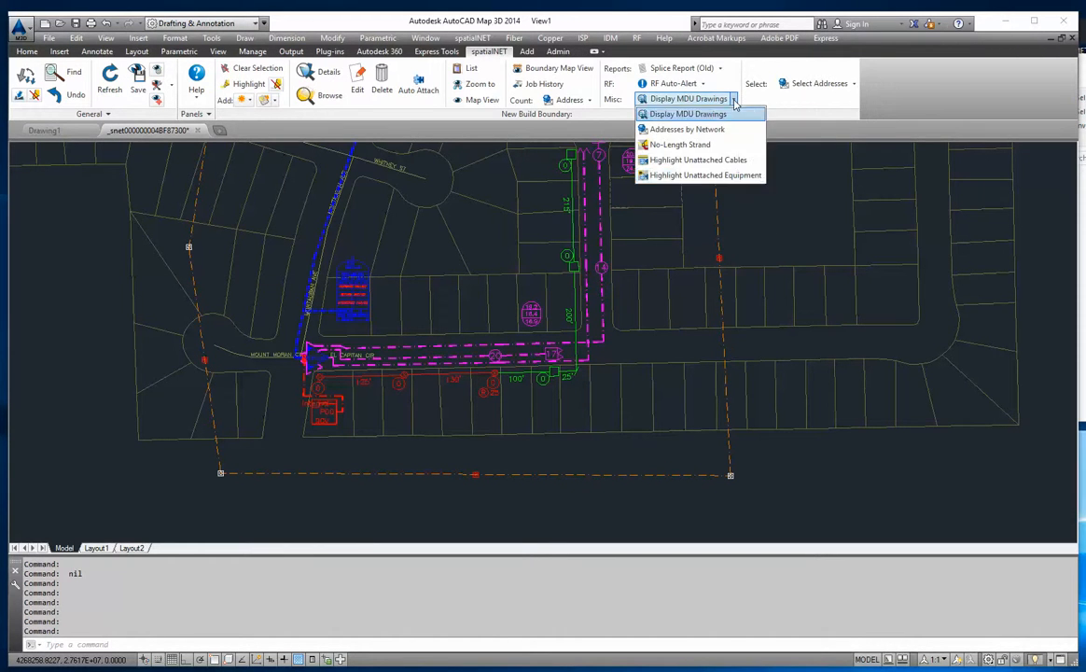
pyautogui.click(707, 175)
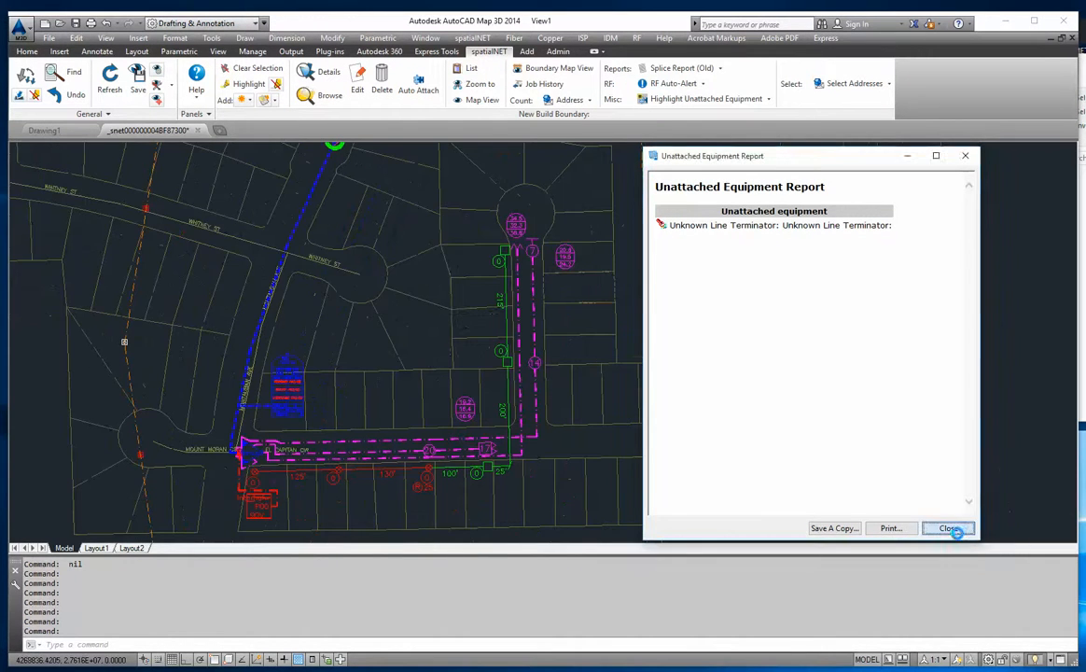
pyautogui.click(952, 529)
pyautogui.click(261, 73)
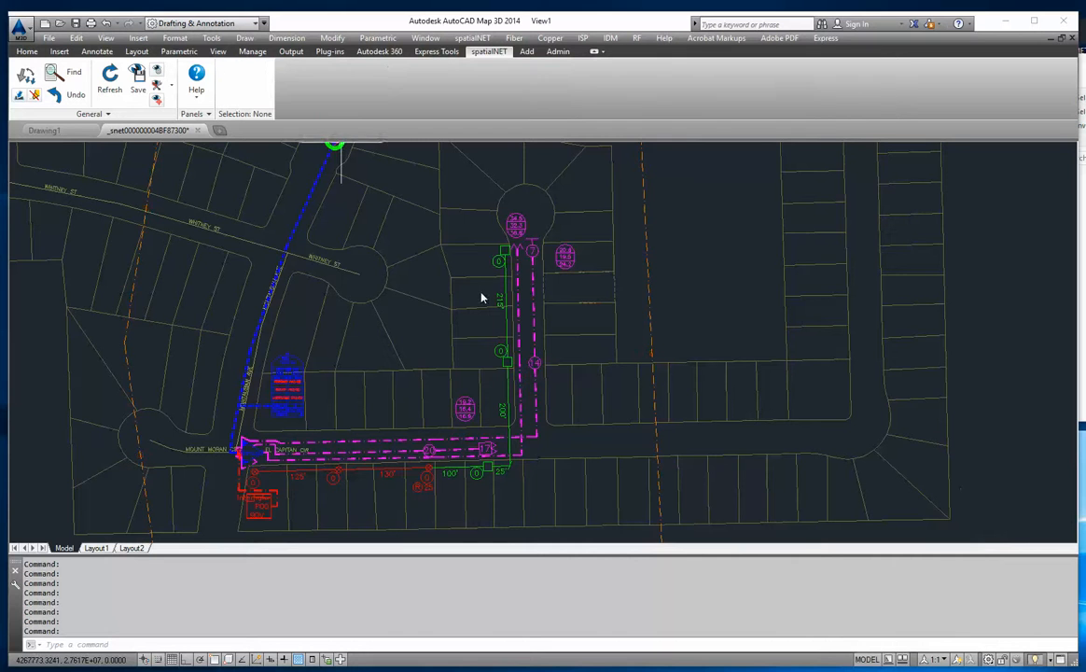
# - Review the device details and RF properties of the z FFT2-20N tap on El Capitan Cir without changing them
pyautogui.moveTo(477, 407); pyautogui.dragTo(512, 351, button='middle')
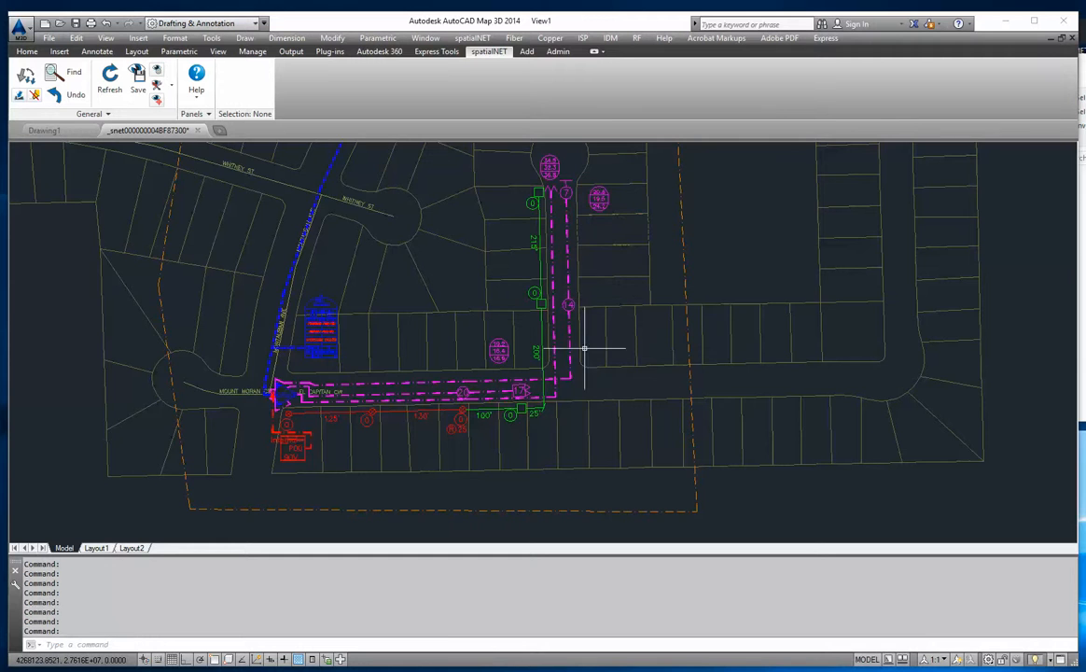
pyautogui.scroll(5, 344, 403)
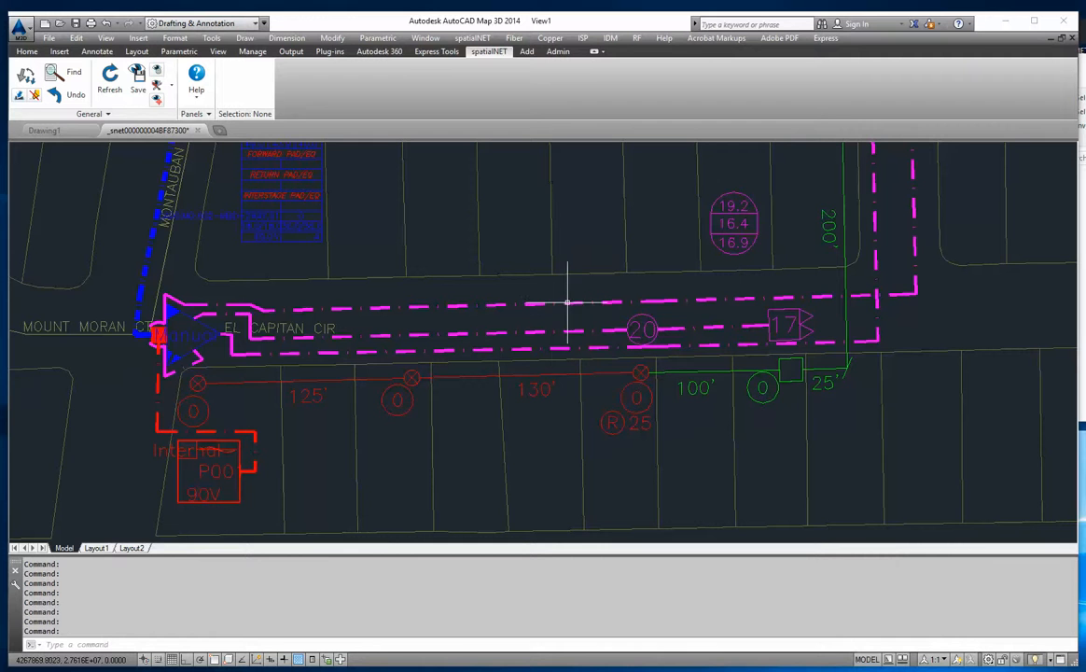
pyautogui.moveTo(787, 315); pyautogui.dragTo(492, 451, button='middle')
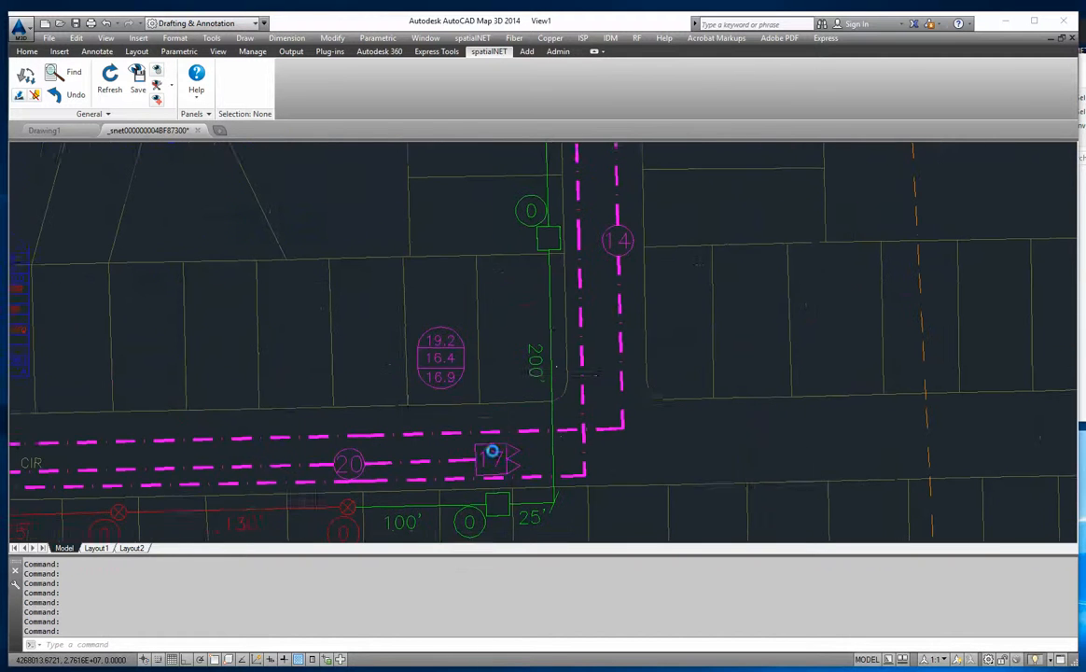
pyautogui.scroll(-2, 557, 398)
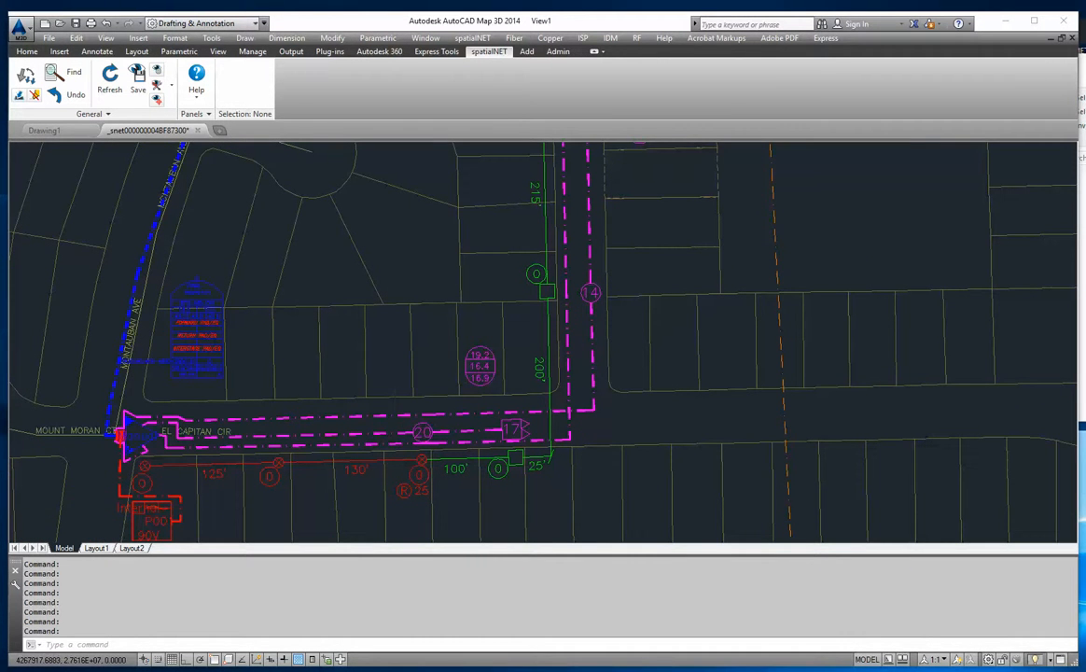
pyautogui.click(422, 429)
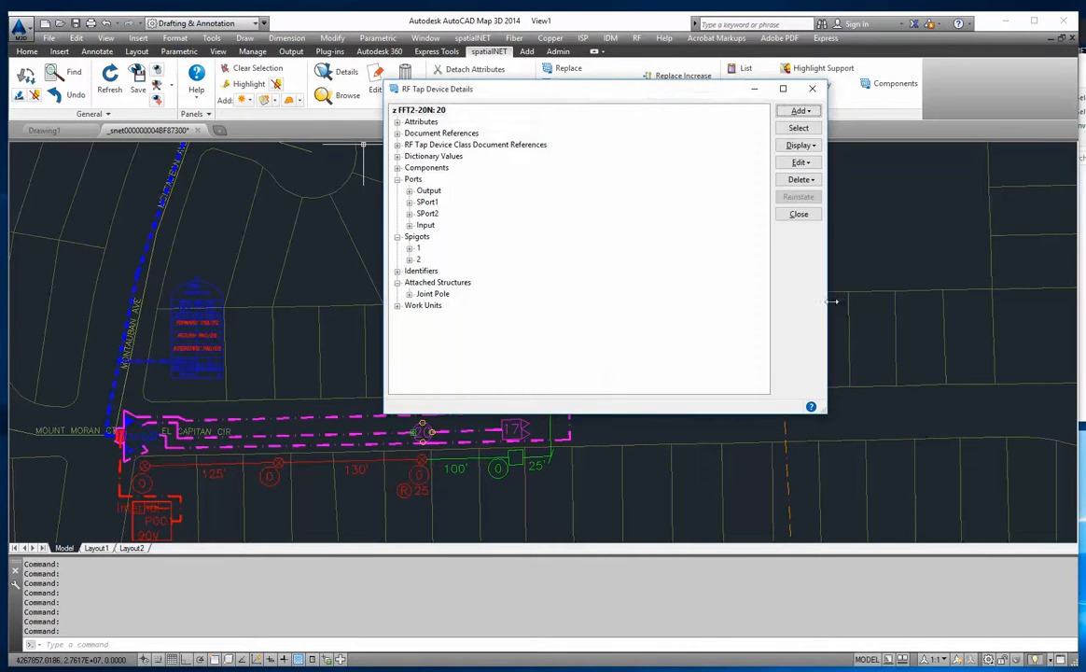
pyautogui.click(793, 214)
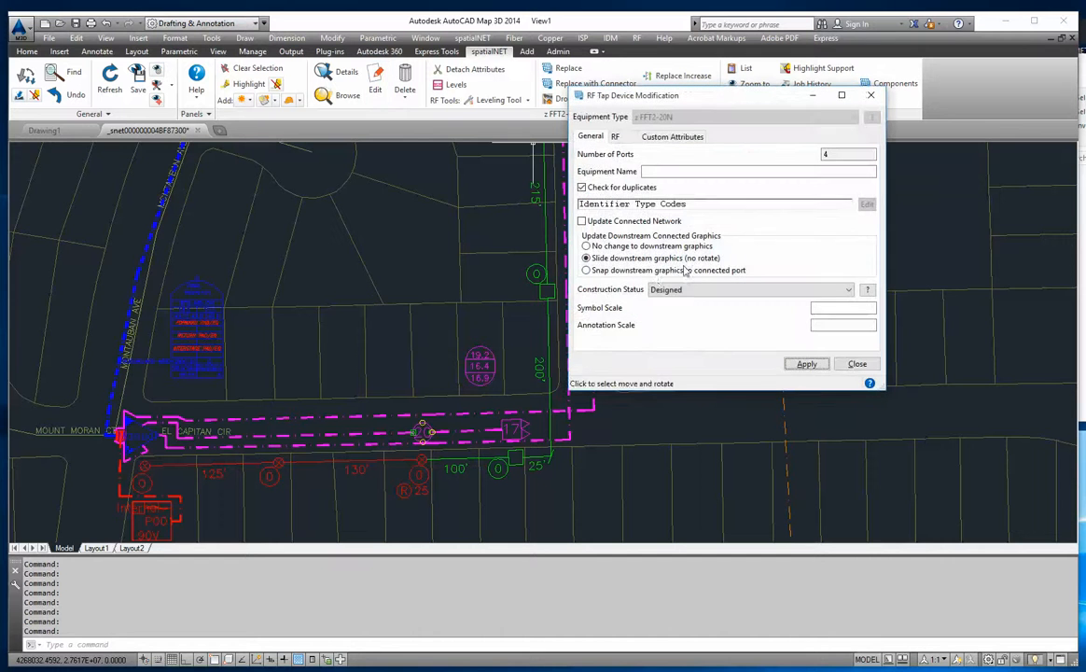
pyautogui.click(617, 137)
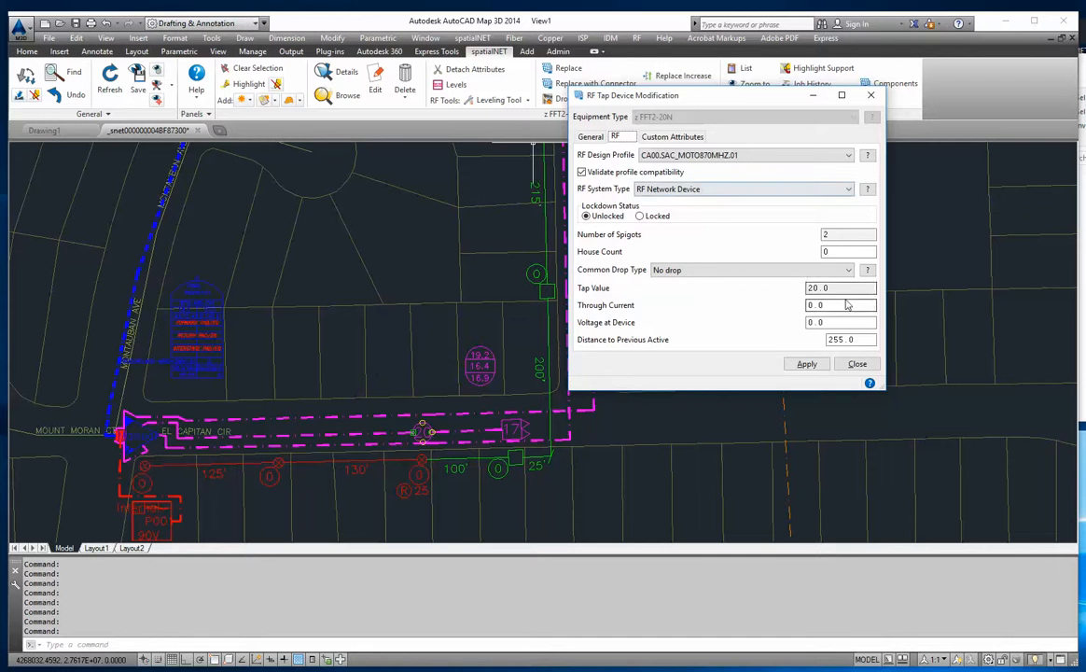
pyautogui.click(858, 364)
pyautogui.scroll(-4, 648, 325)
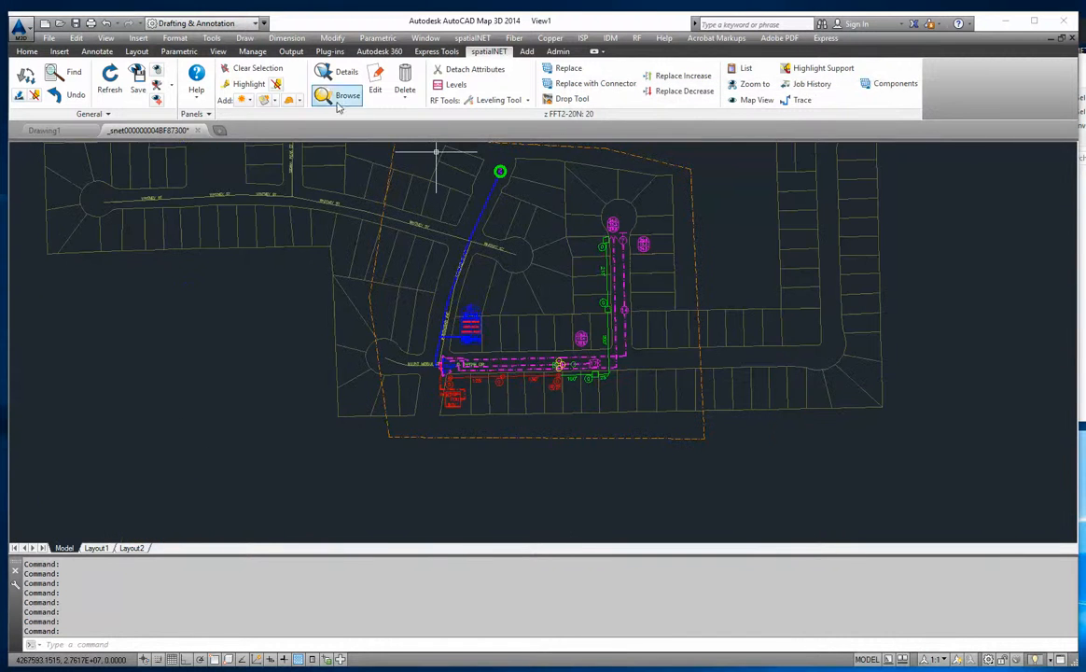
# - Select all RF tap devices inside the new build boundary
pyautogui.click(250, 69)
pyautogui.click(695, 254)
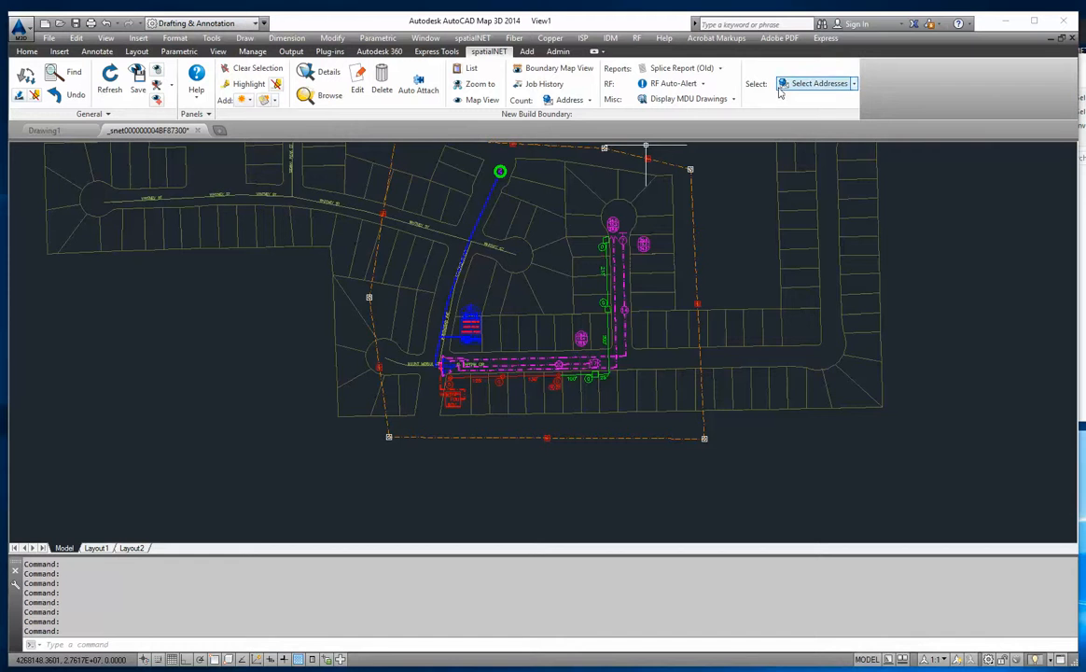
pyautogui.click(853, 83)
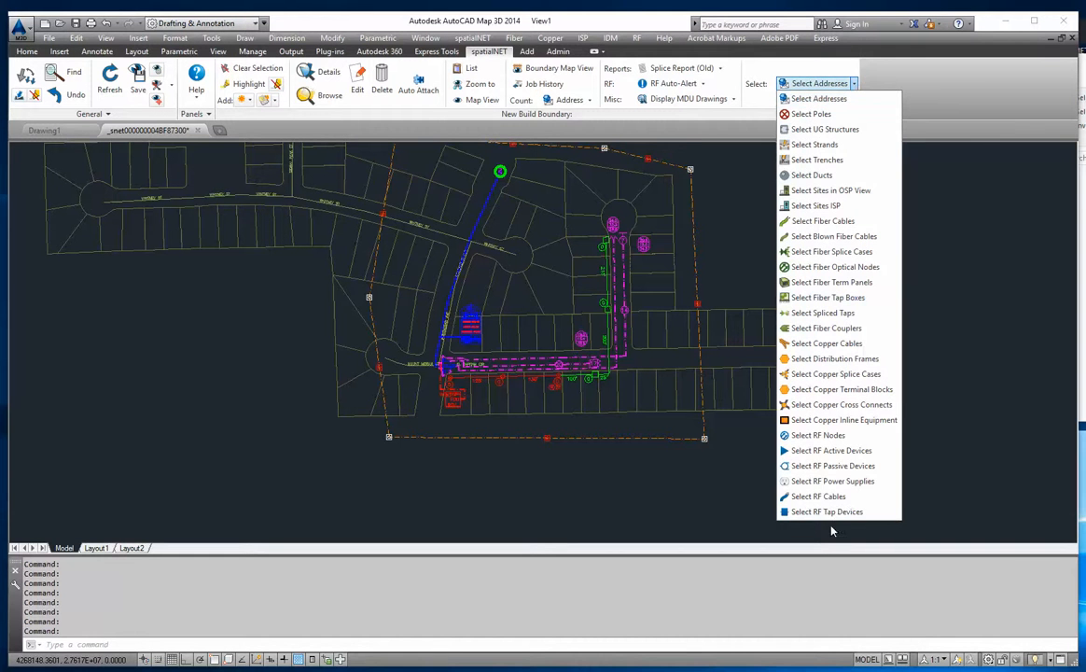
pyautogui.click(825, 512)
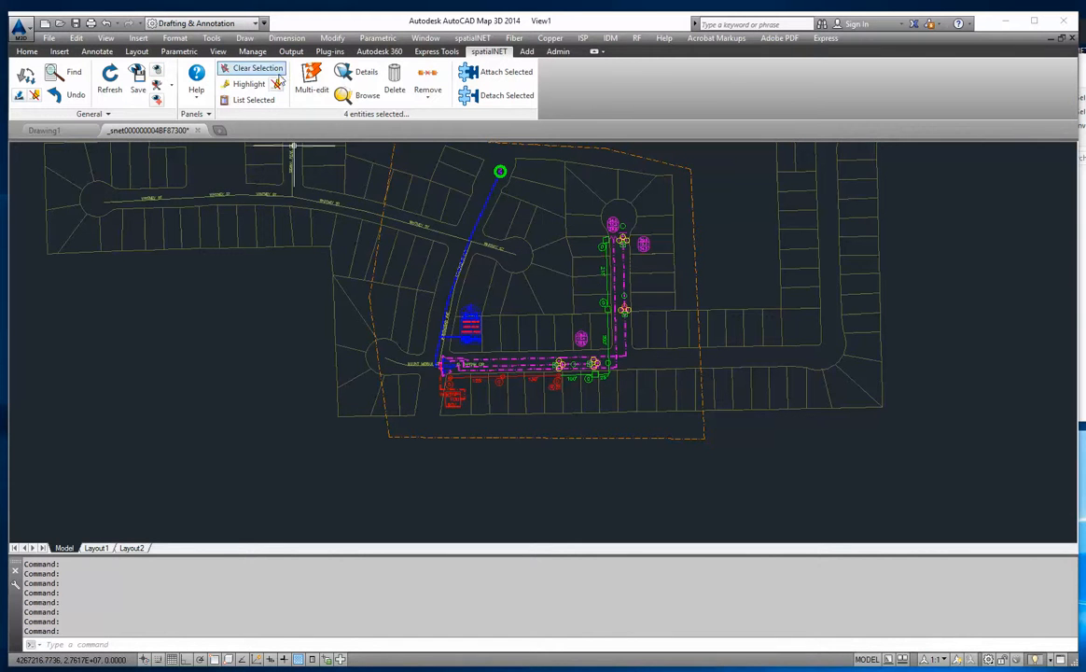
# - Review the attributes of the selected RF tap devices by type and all together in the multiple entity editor, then clear the selection
pyautogui.click(313, 82)
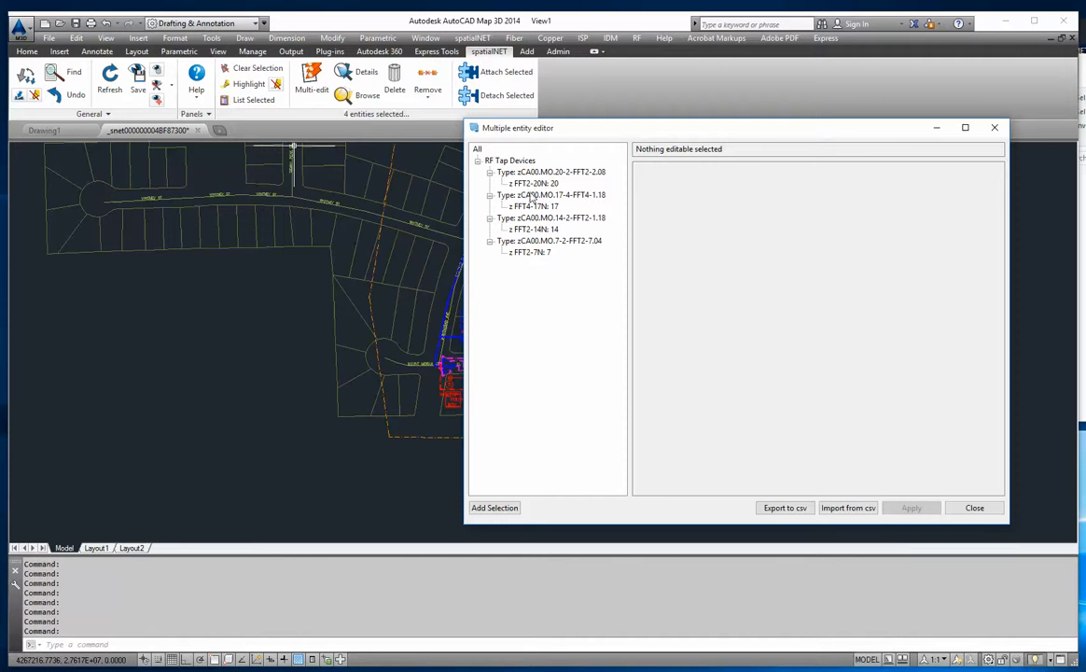
pyautogui.click(563, 244)
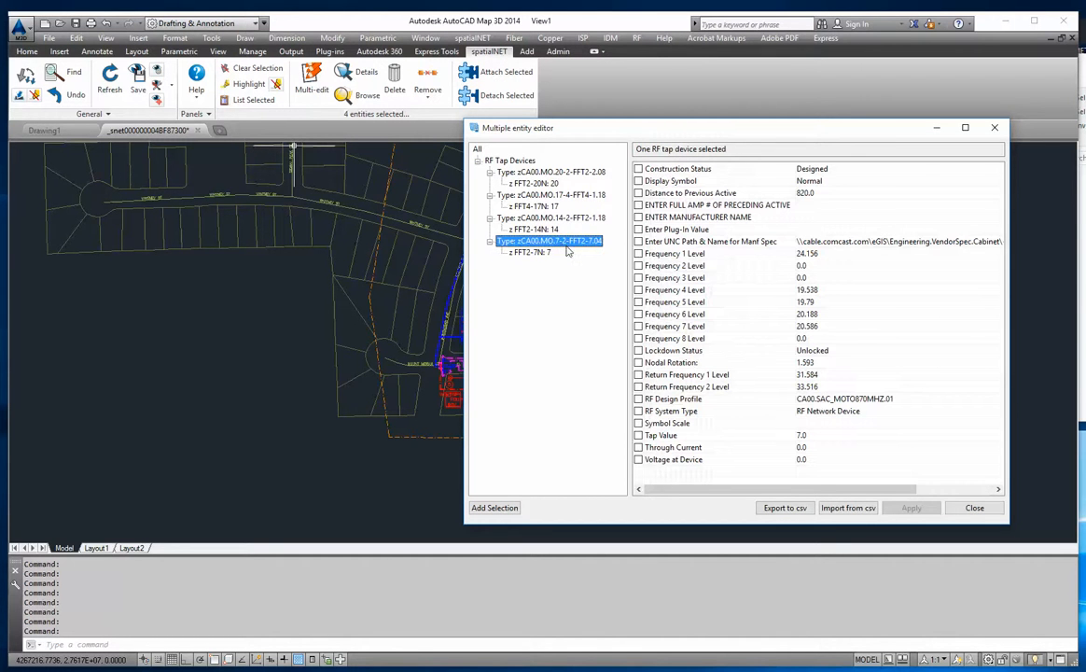
pyautogui.click(564, 220)
pyautogui.click(567, 196)
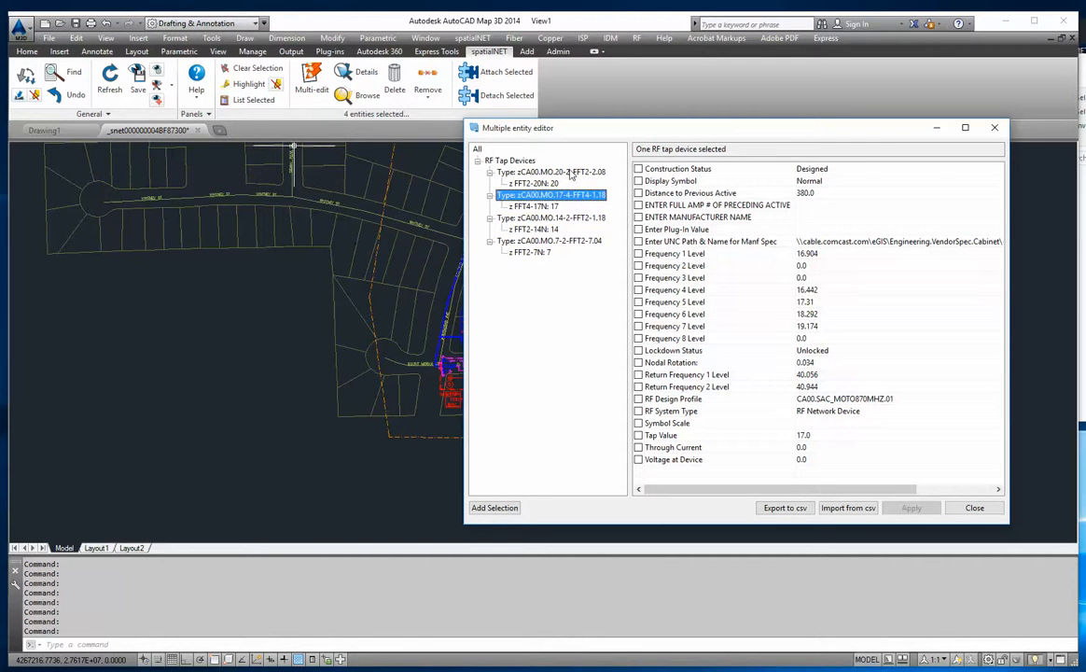
pyautogui.click(571, 172)
pyautogui.click(477, 149)
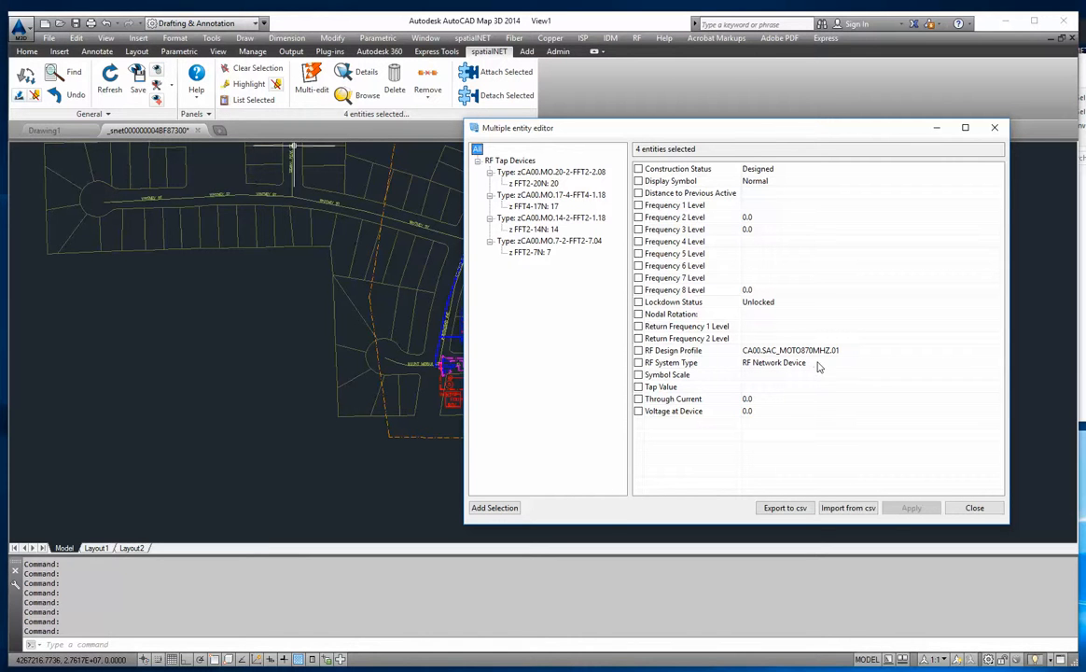
pyautogui.click(976, 509)
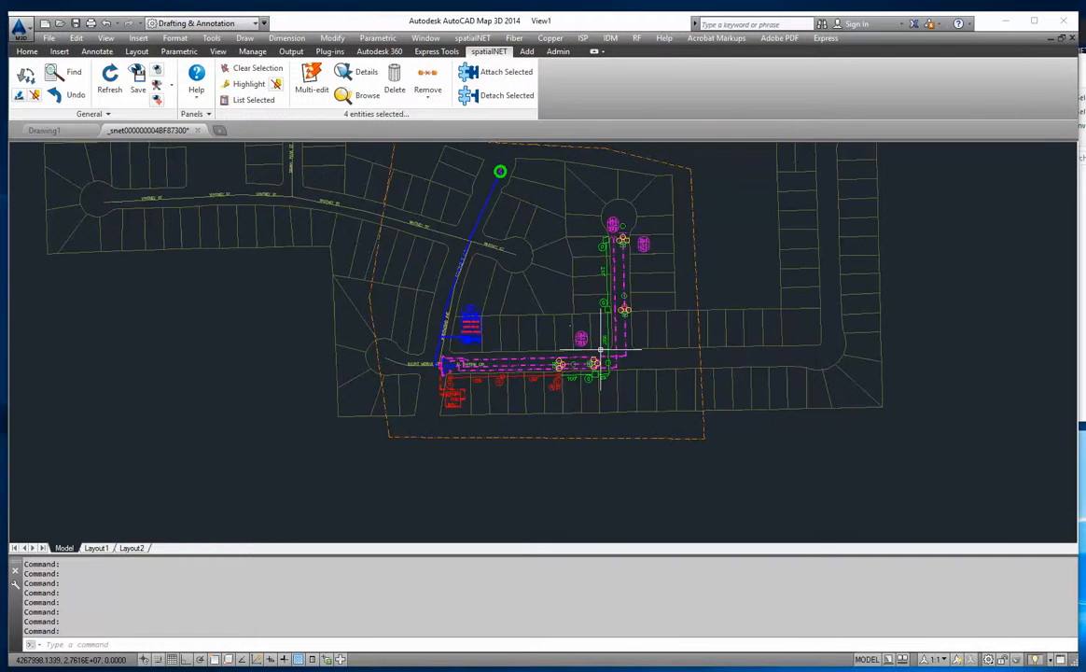
pyautogui.click(252, 68)
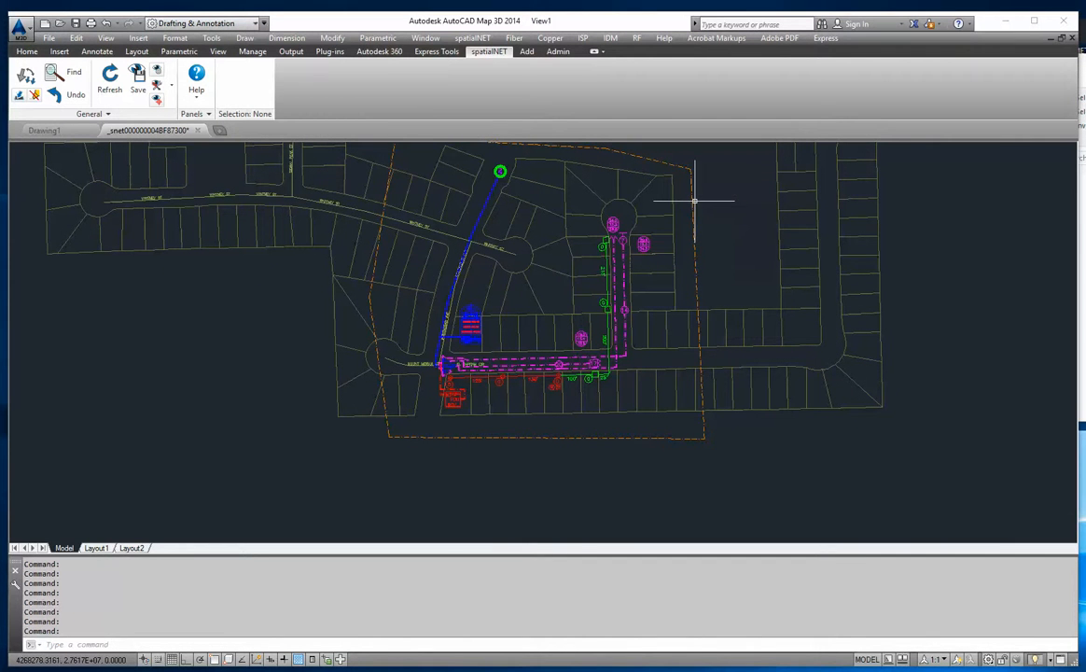
# - Select all RF cables inside the new build boundary and open them in the multiple entity editor
pyautogui.click(694, 202)
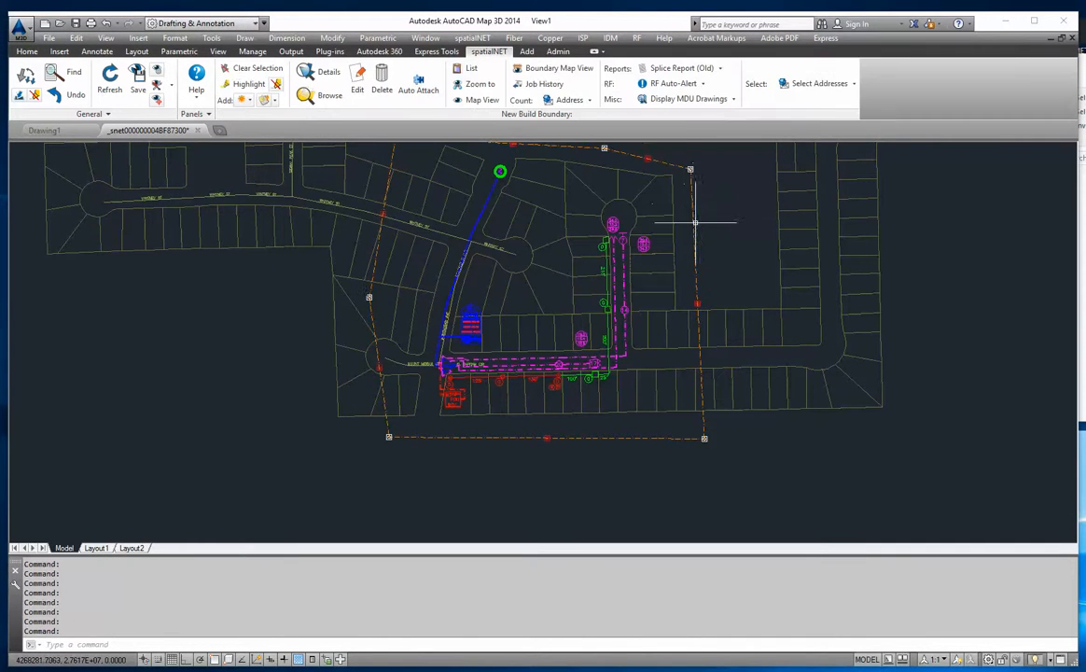
pyautogui.click(852, 84)
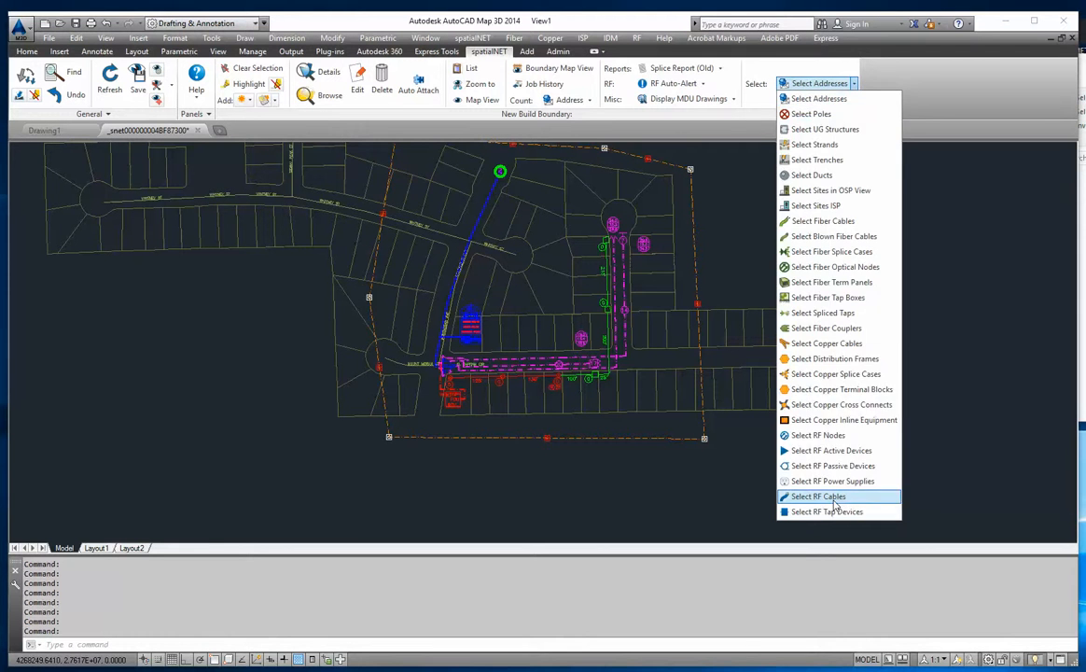
pyautogui.click(834, 508)
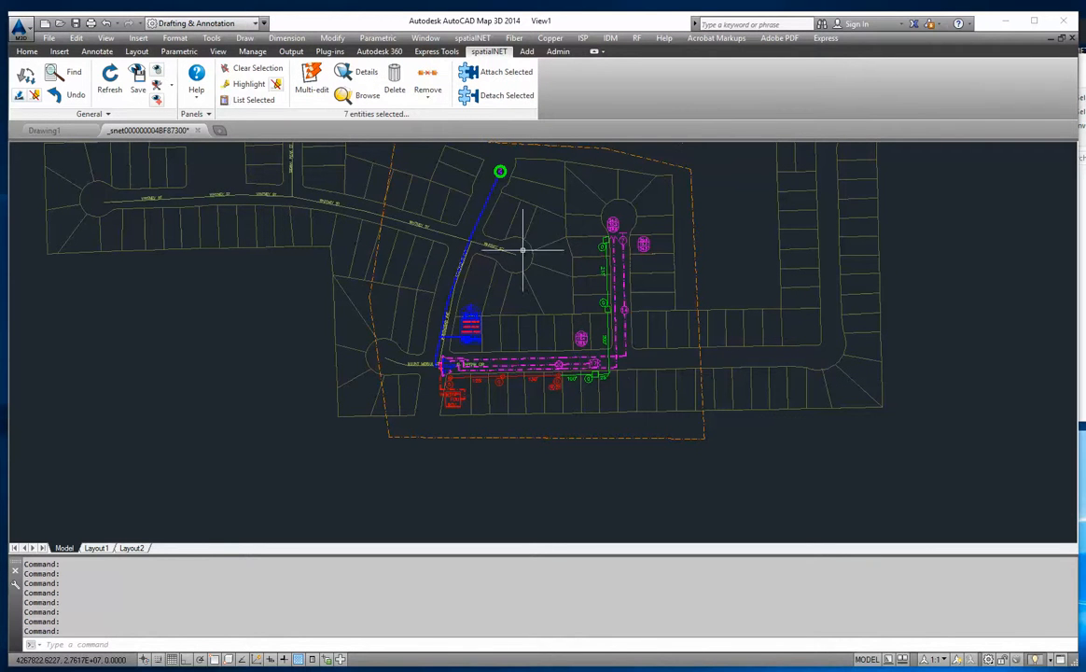
pyautogui.click(311, 81)
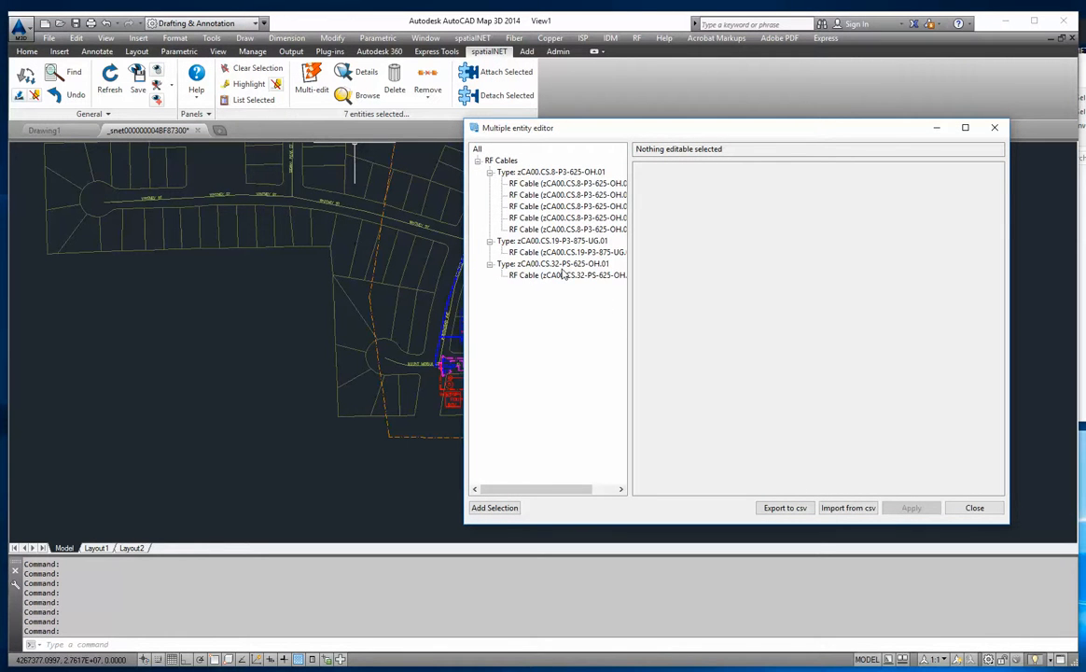
# - Examine the attributes of the P3-625-OH, P3-875-UG and PS-625-OH cable types, including the individual P3-625-OH cables
pyautogui.click(565, 172)
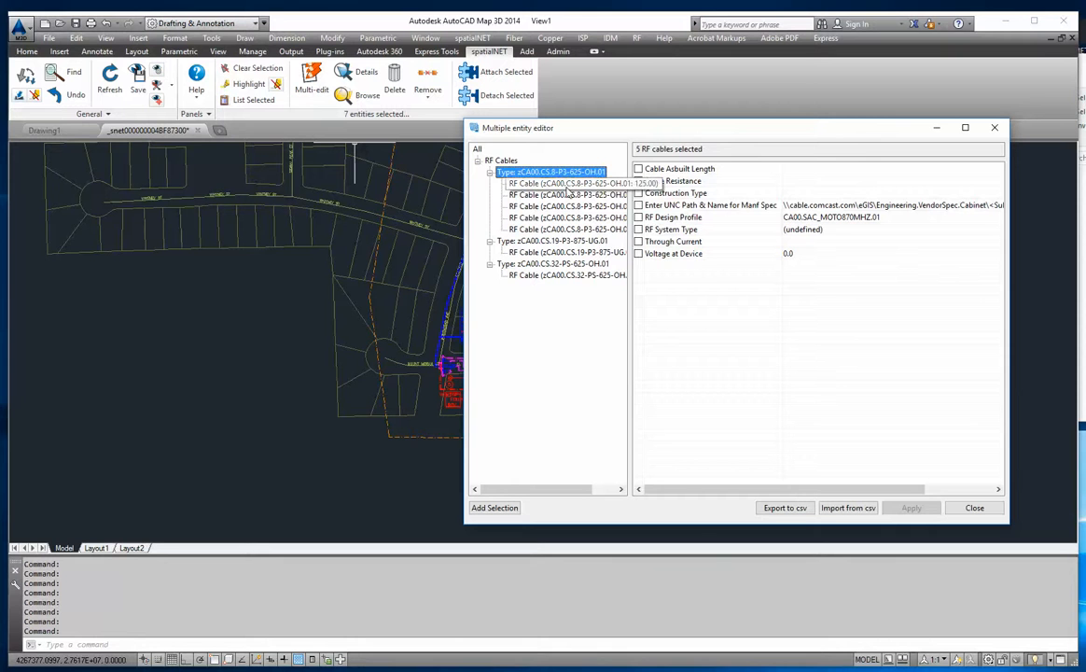
pyautogui.click(574, 185)
pyautogui.click(573, 196)
pyautogui.click(574, 207)
pyautogui.click(574, 220)
pyautogui.click(574, 230)
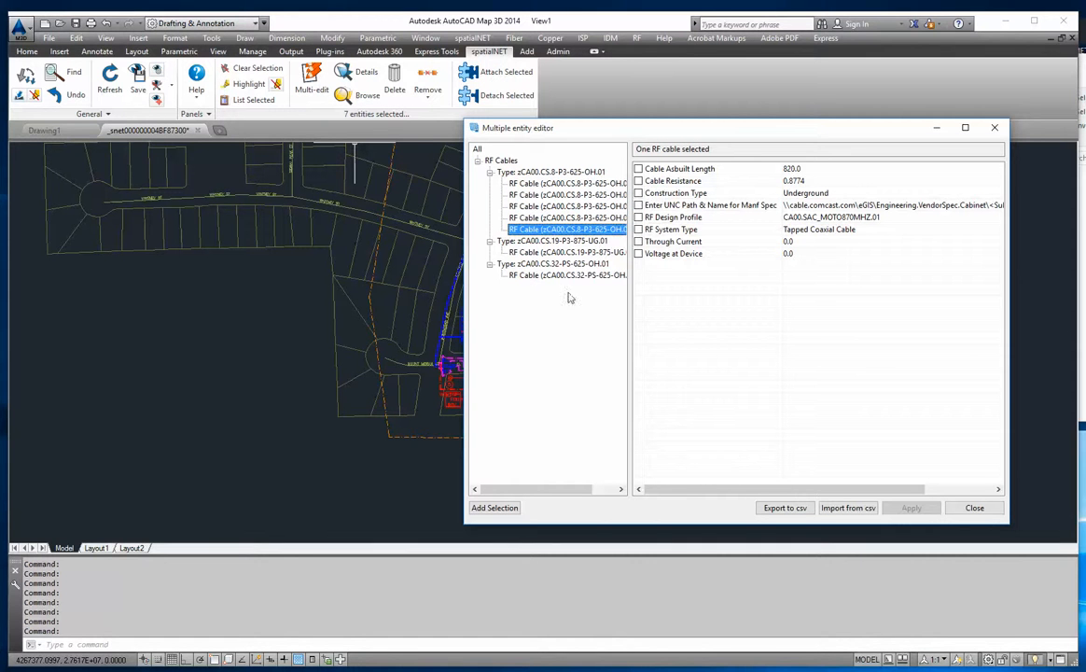
pyautogui.click(572, 245)
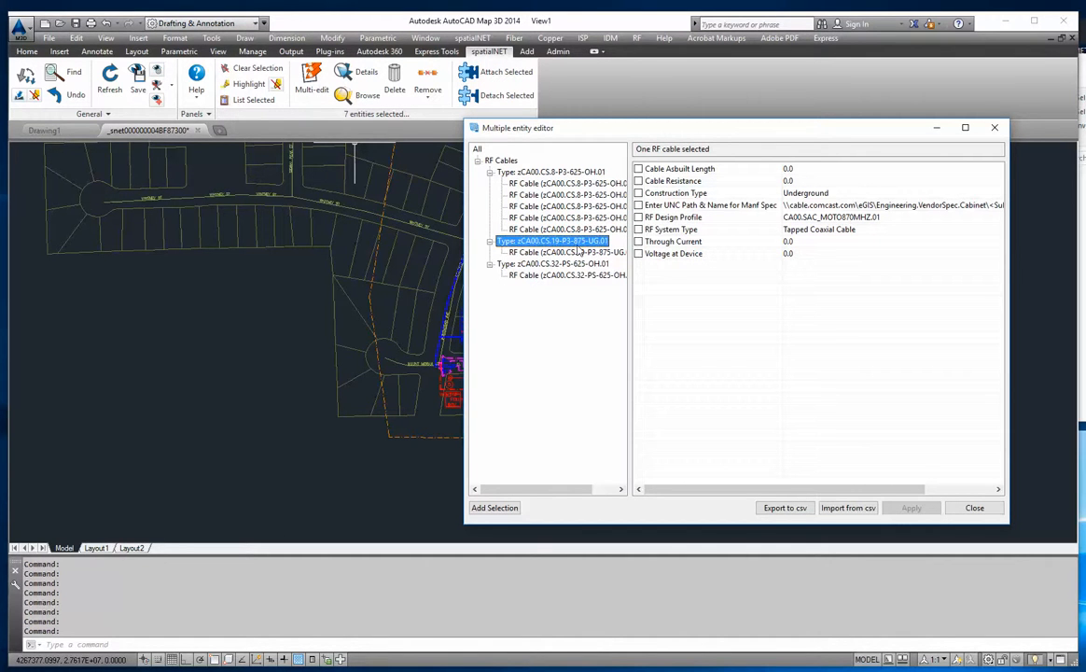
pyautogui.click(575, 253)
pyautogui.click(571, 265)
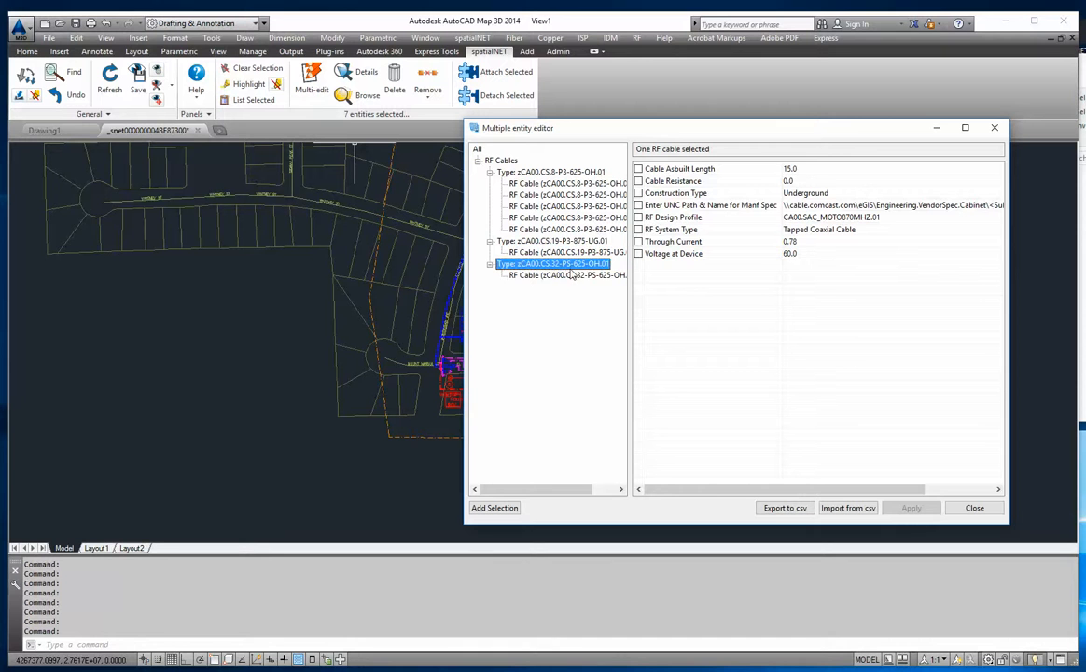
pyautogui.click(571, 275)
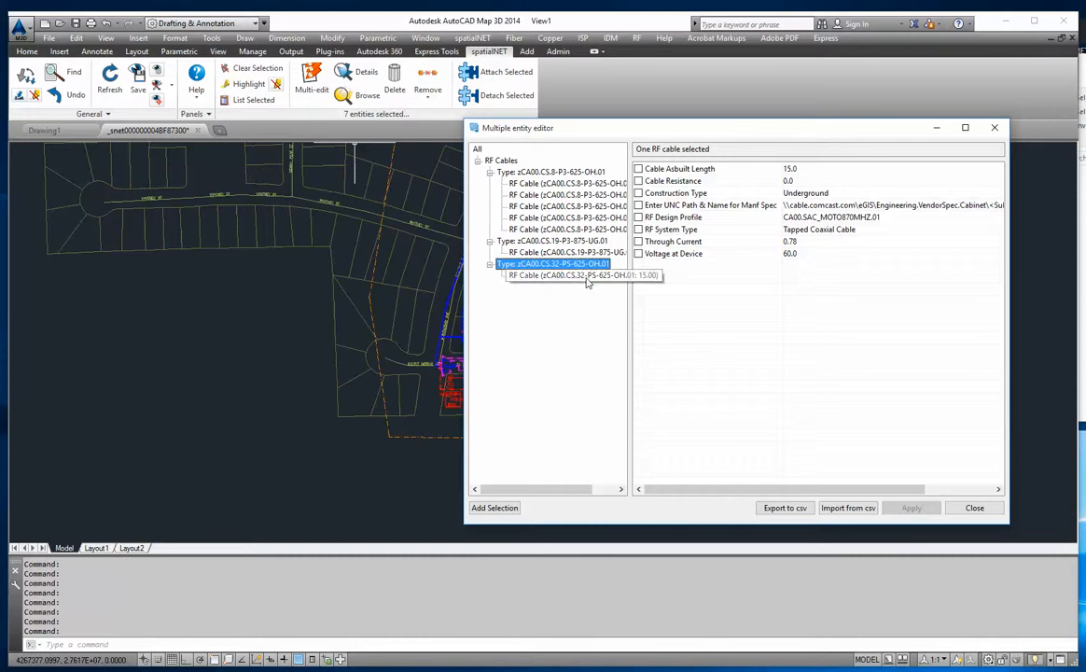
pyautogui.click(567, 243)
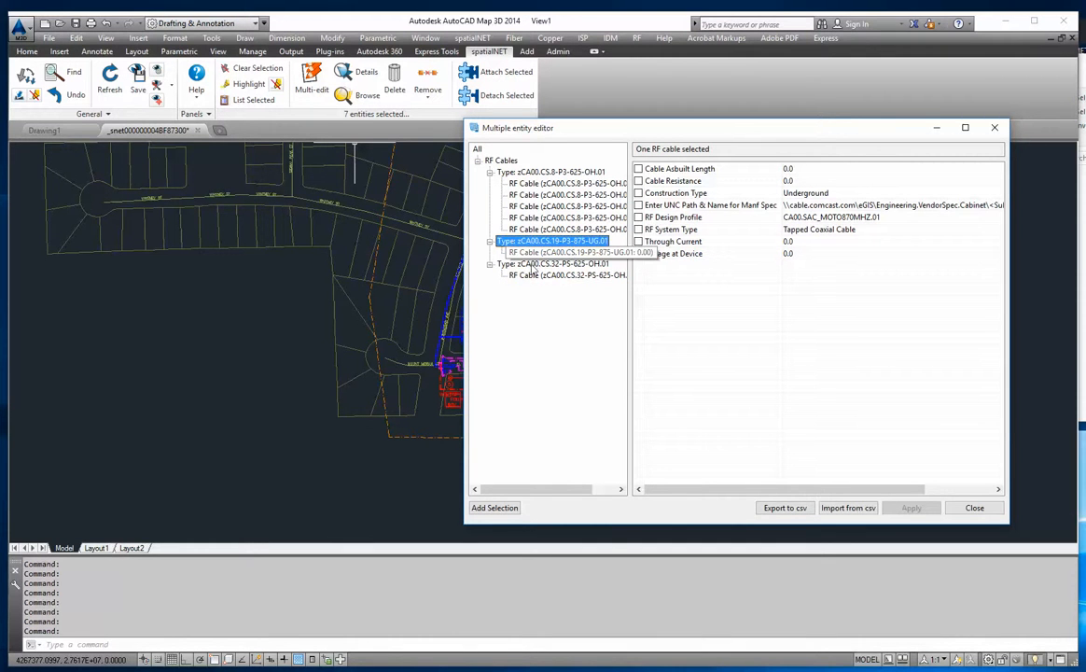
pyautogui.click(569, 266)
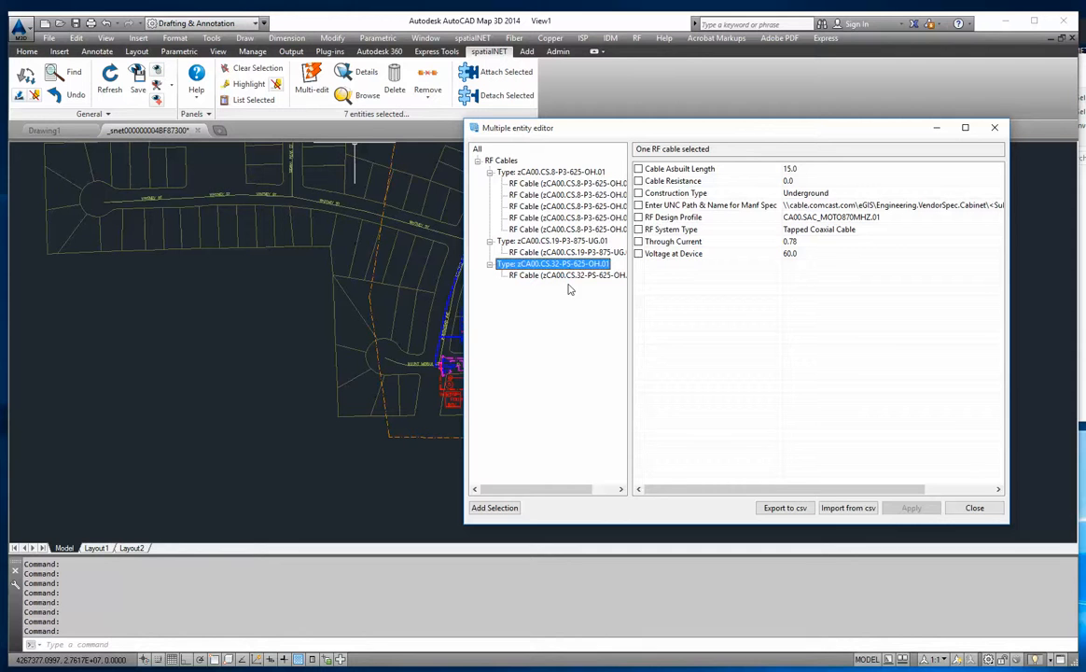
# - Apply the RF Network Device system type to all P3-625-OH cables and check it on the last cable of that type
pyautogui.click(512, 173)
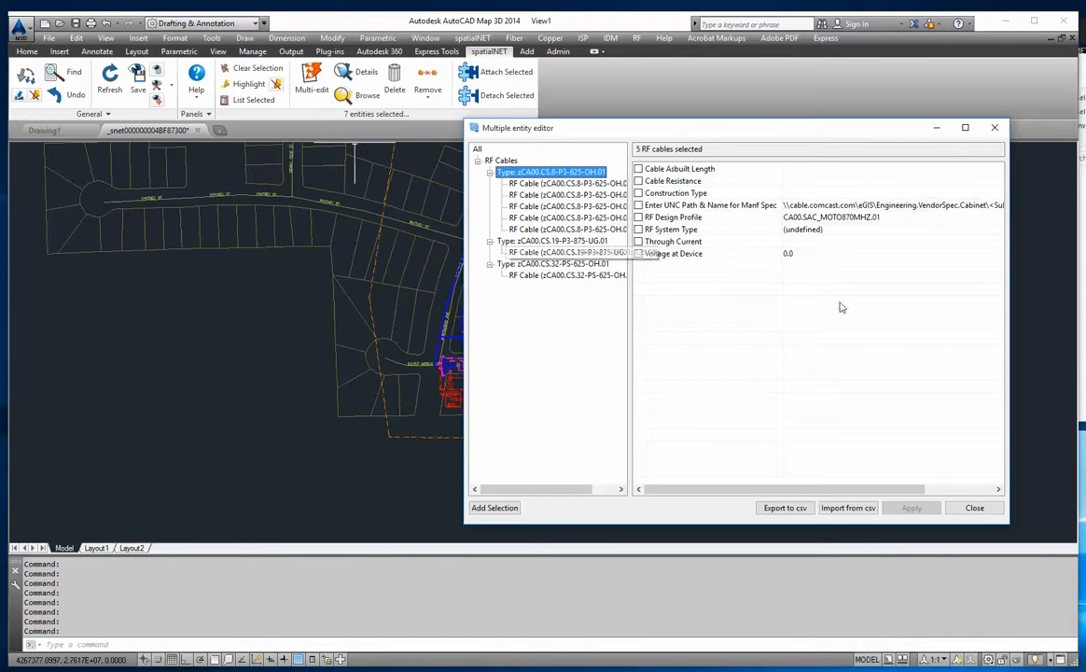
pyautogui.click(836, 237)
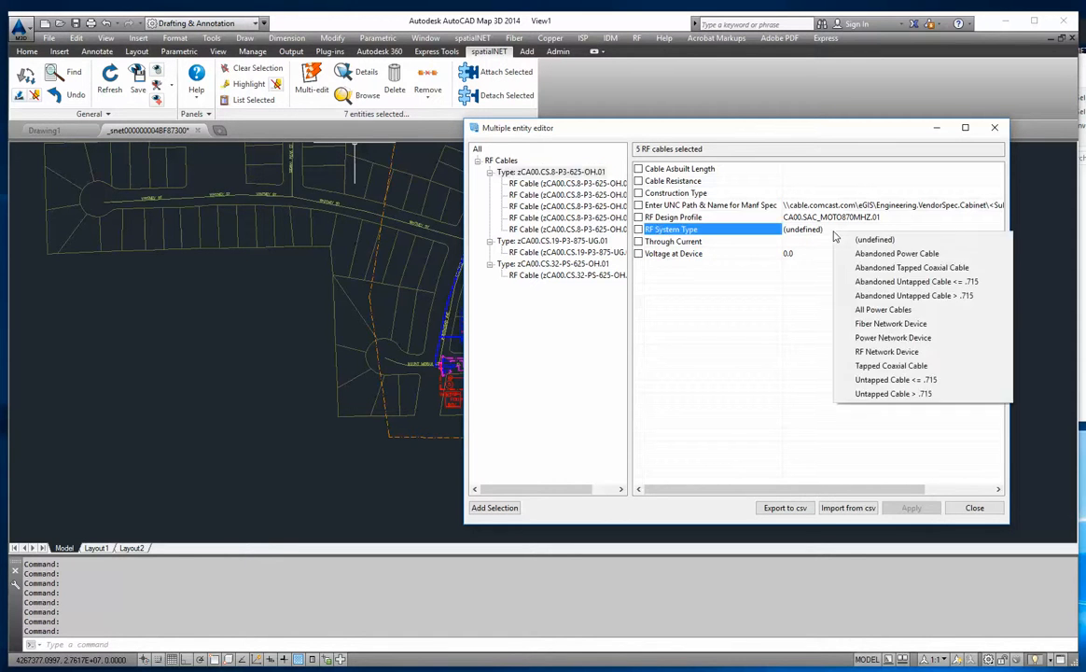
pyautogui.click(881, 355)
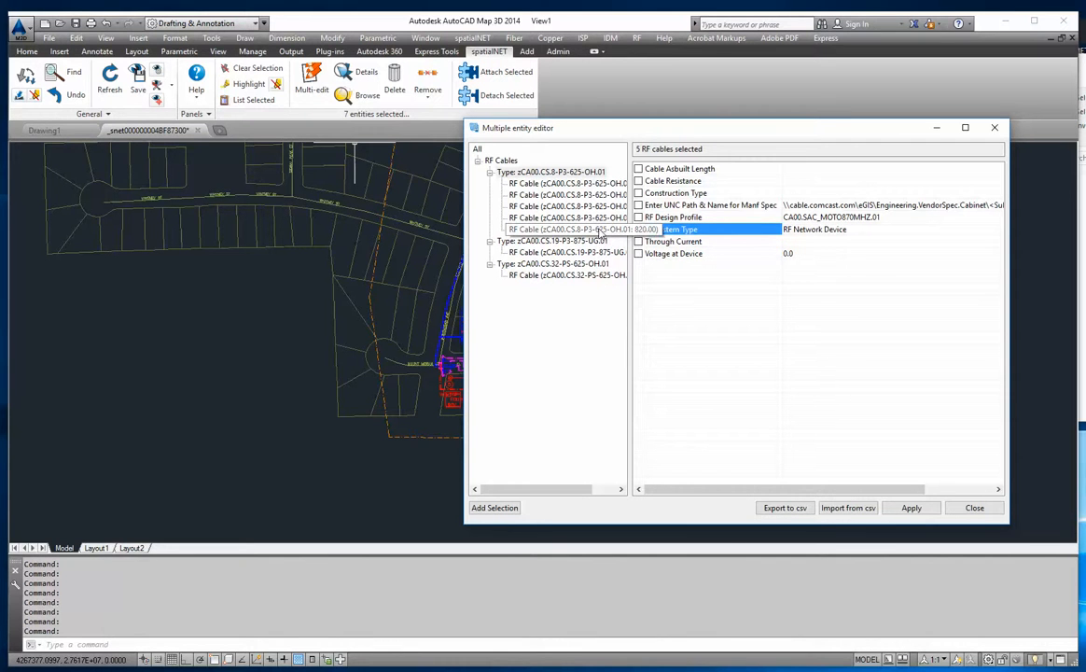
pyautogui.click(912, 508)
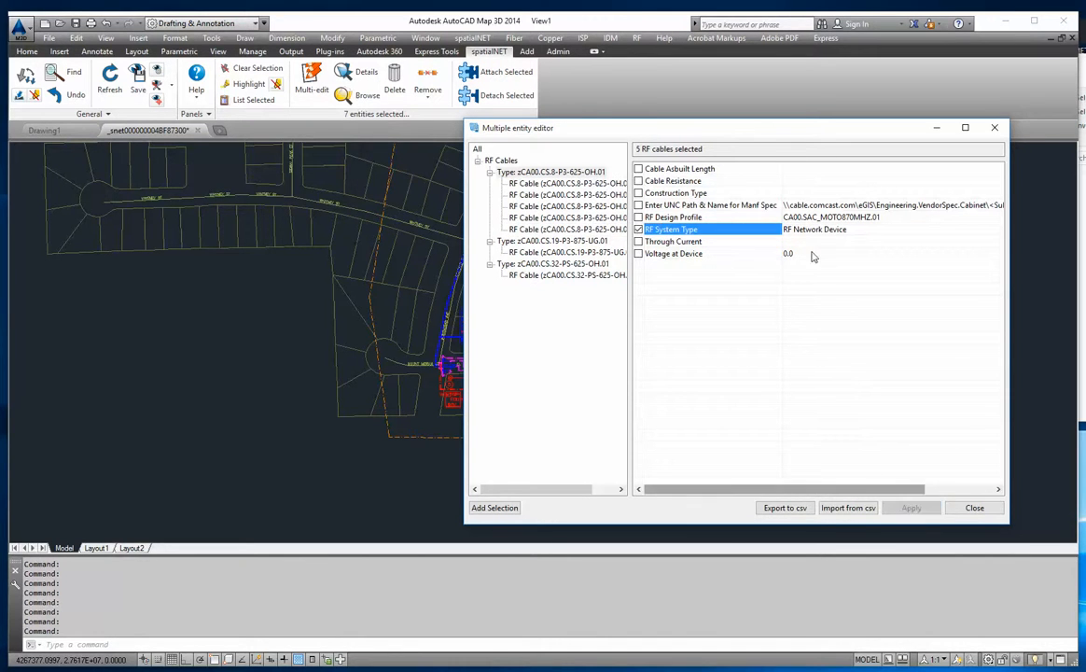
pyautogui.click(567, 229)
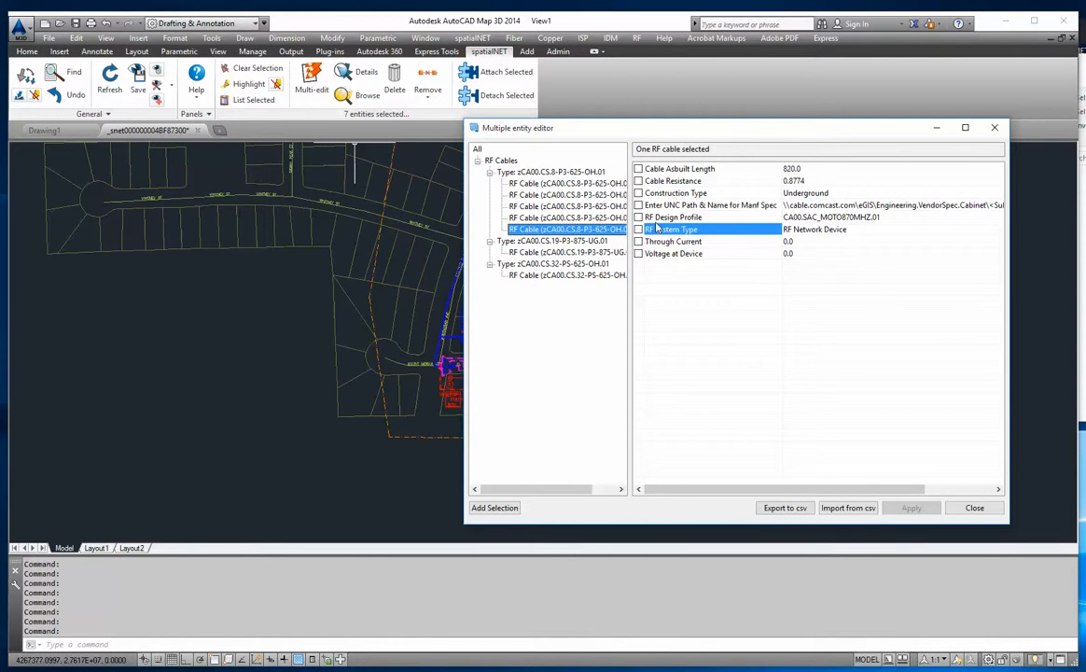
# - Set the RF System Type of all P3-625-OH cables to Tapped Coaxial Cable and apply the change
pyautogui.click(533, 174)
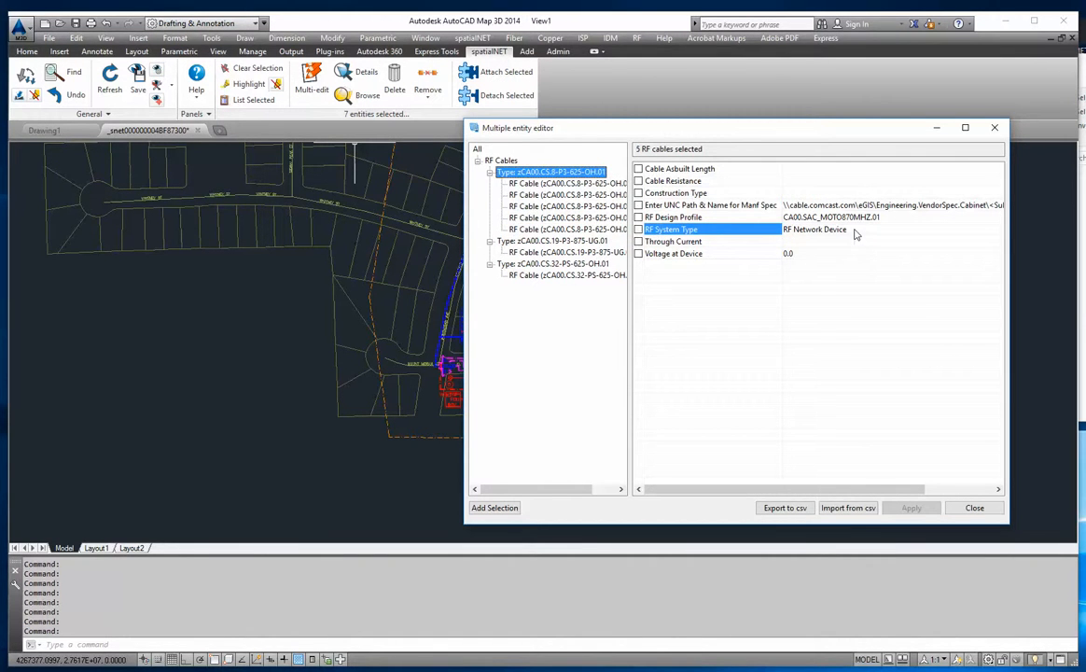
pyautogui.click(855, 234)
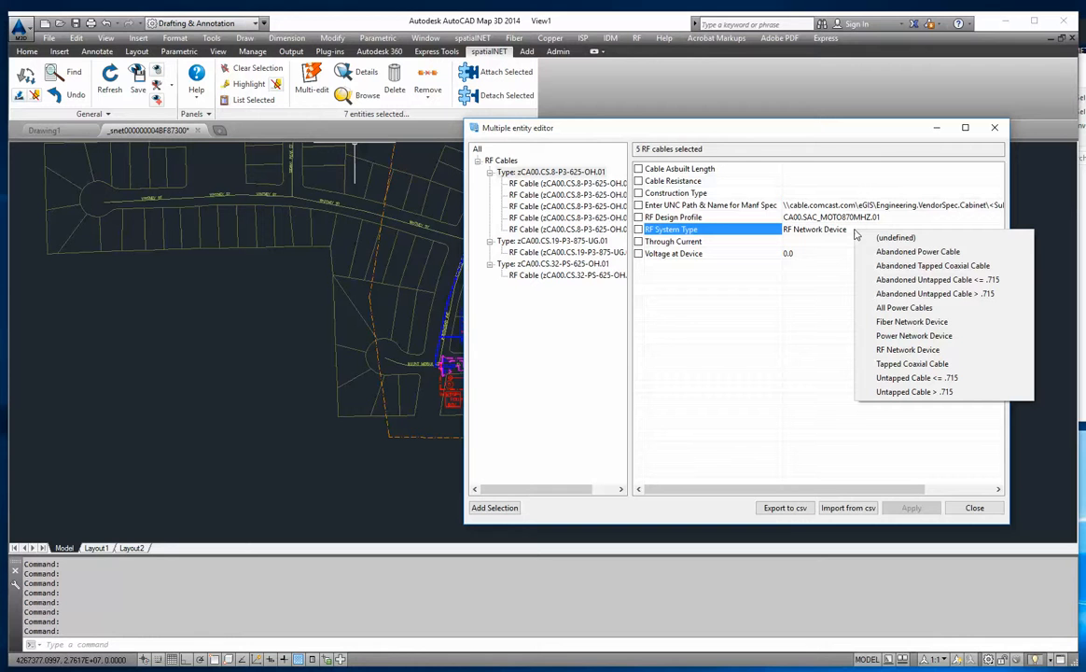
pyautogui.click(914, 364)
pyautogui.click(910, 507)
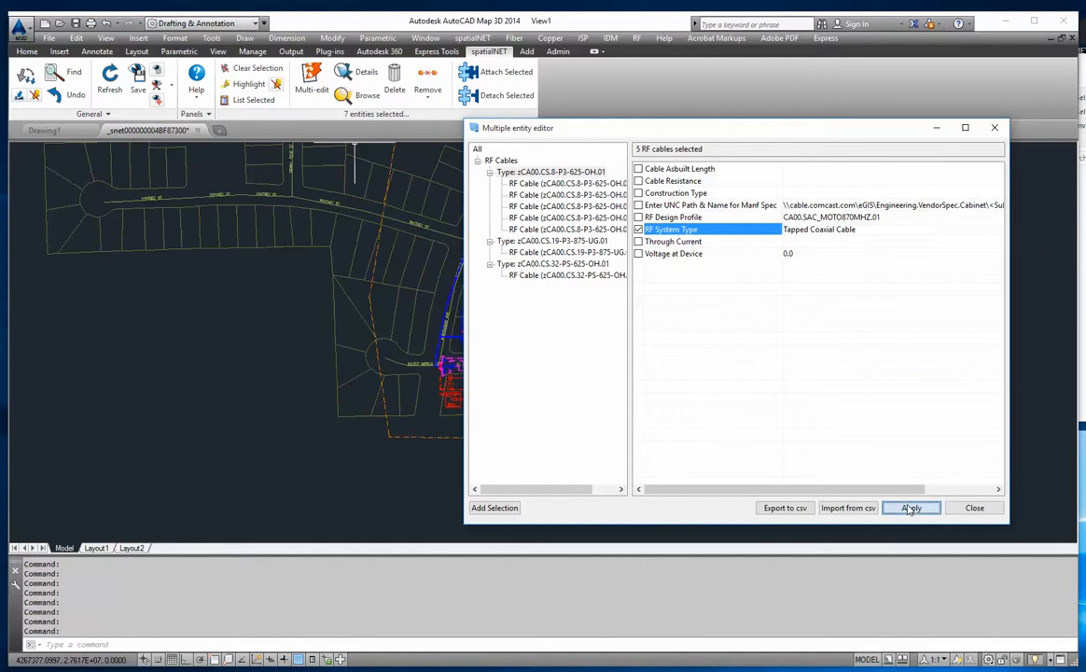
# - Set the RF System Type of the P3-625-OH cable with the 820.0 as-built length to Untapped Cable <= .715, apply it and close the editor
pyautogui.click(586, 229)
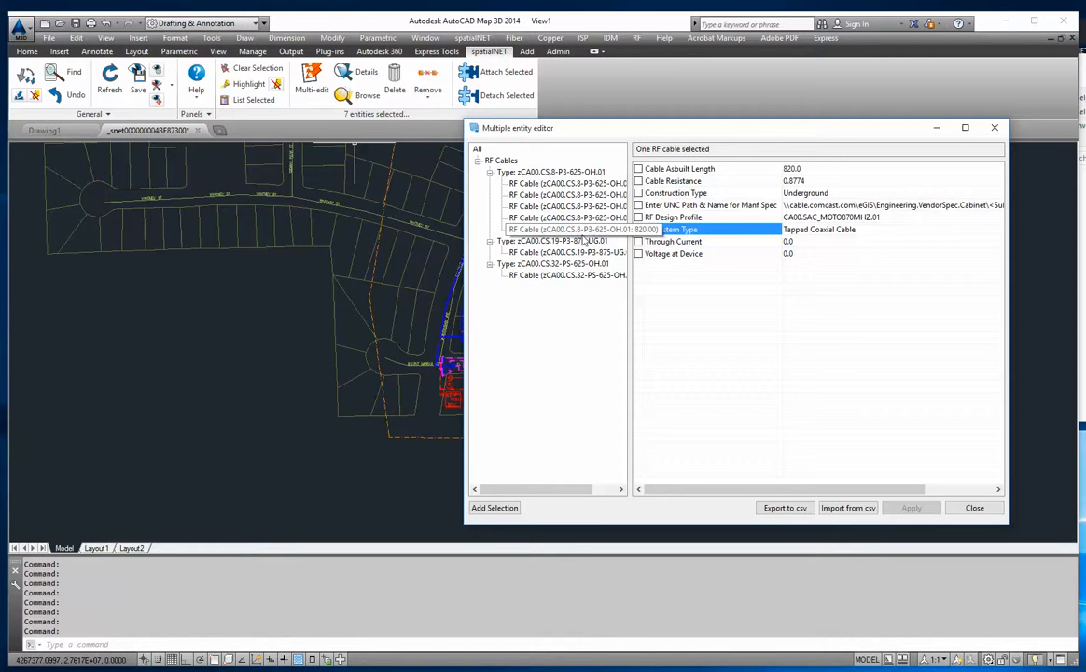
pyautogui.click(881, 230)
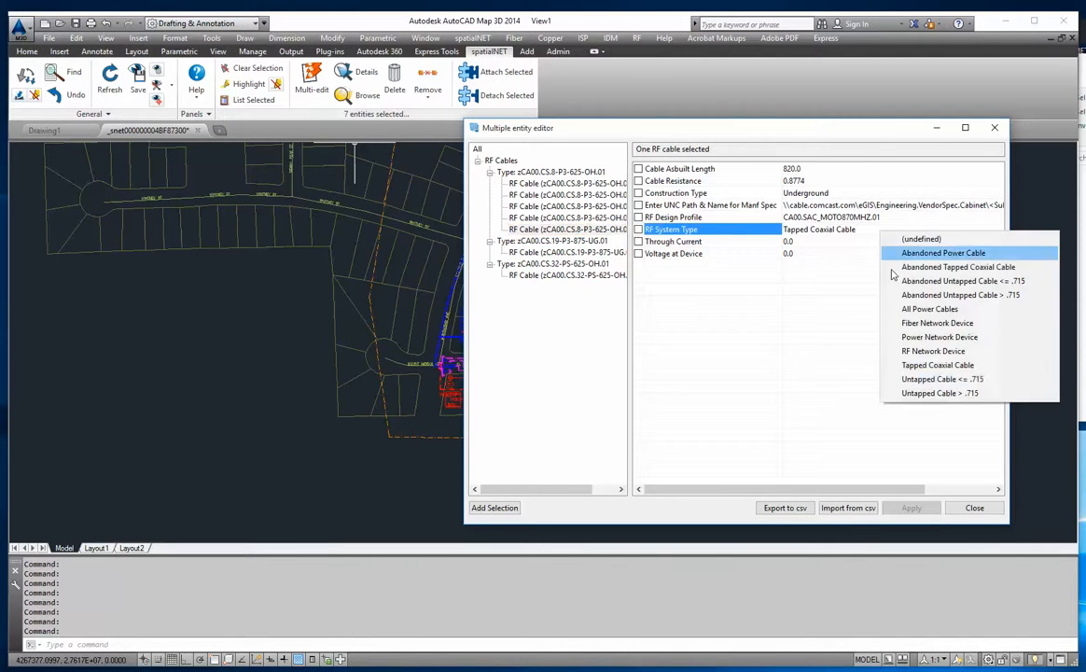
pyautogui.click(939, 379)
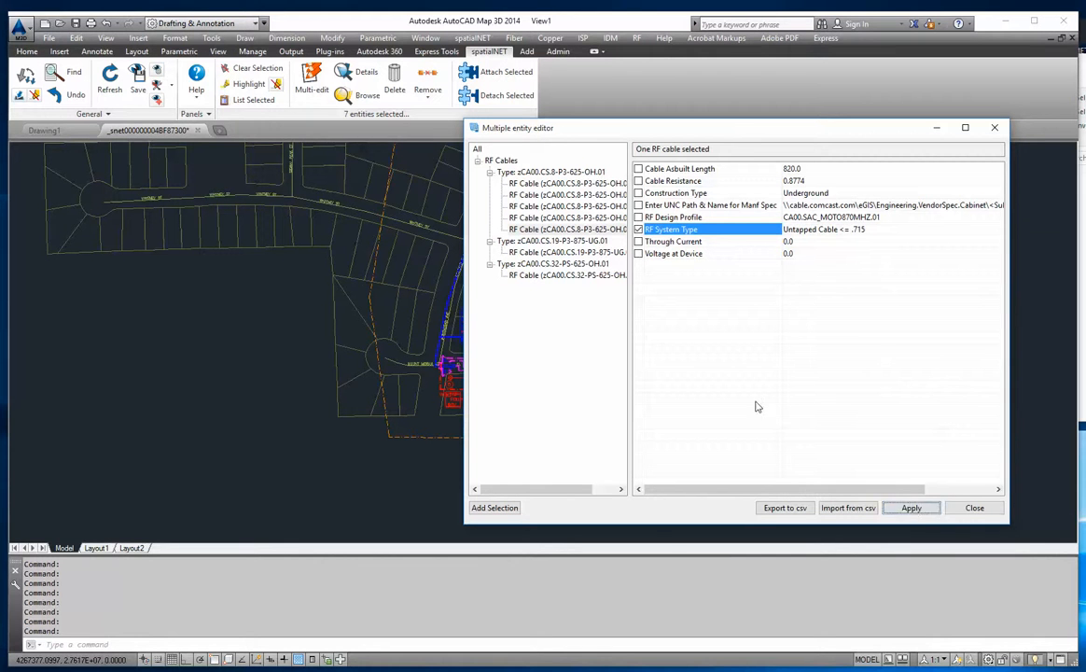
pyautogui.click(912, 509)
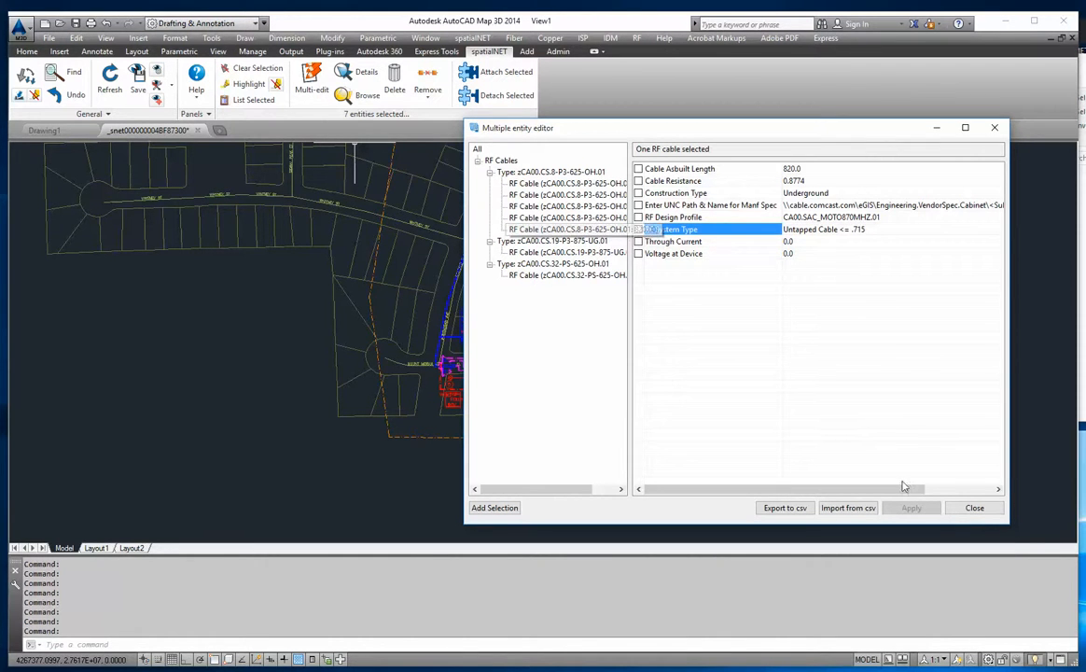
pyautogui.click(971, 508)
# - Clear the group selection and check the RF System Type of the lower and upper P3-625-OH cables along El Capitan Cir individually
pyautogui.scroll(4, 562, 366)
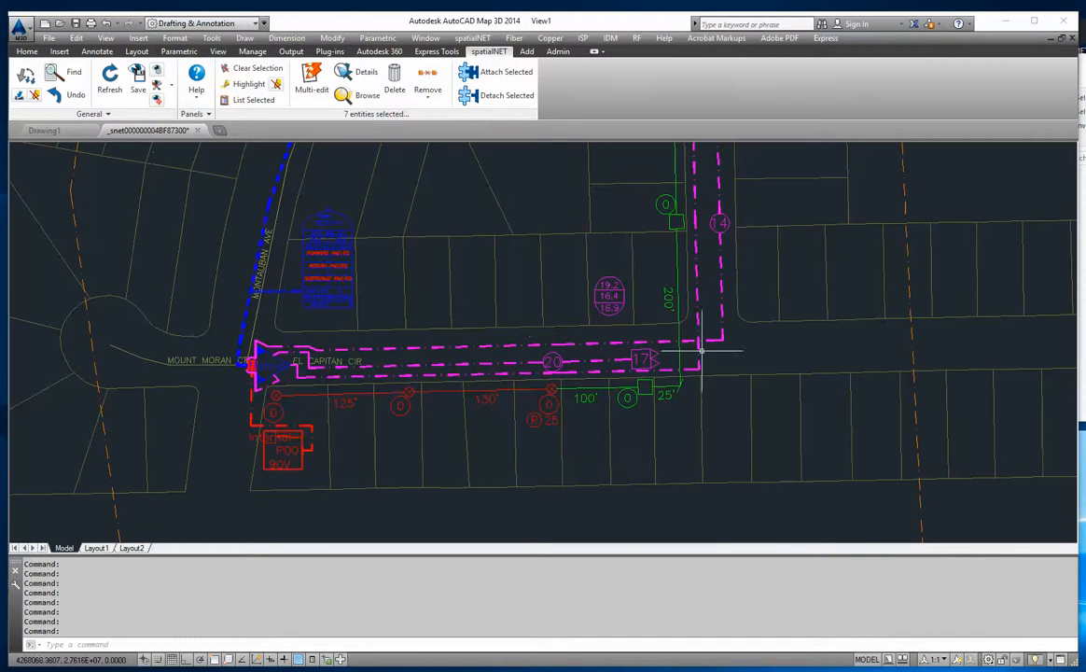
pyautogui.click(672, 372)
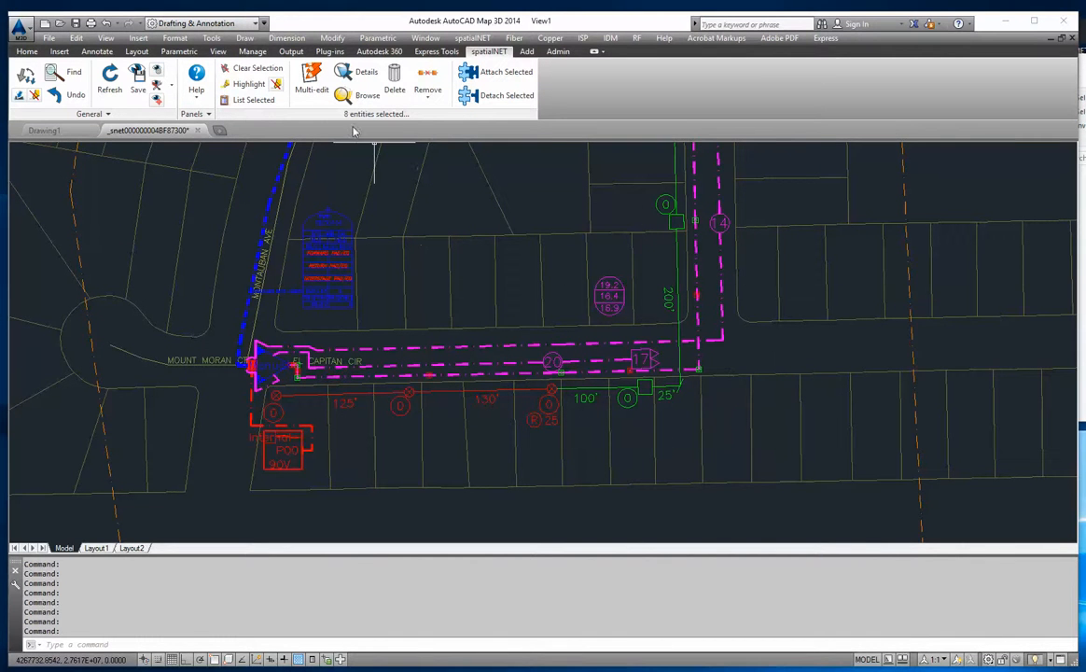
pyautogui.click(252, 69)
pyautogui.click(582, 370)
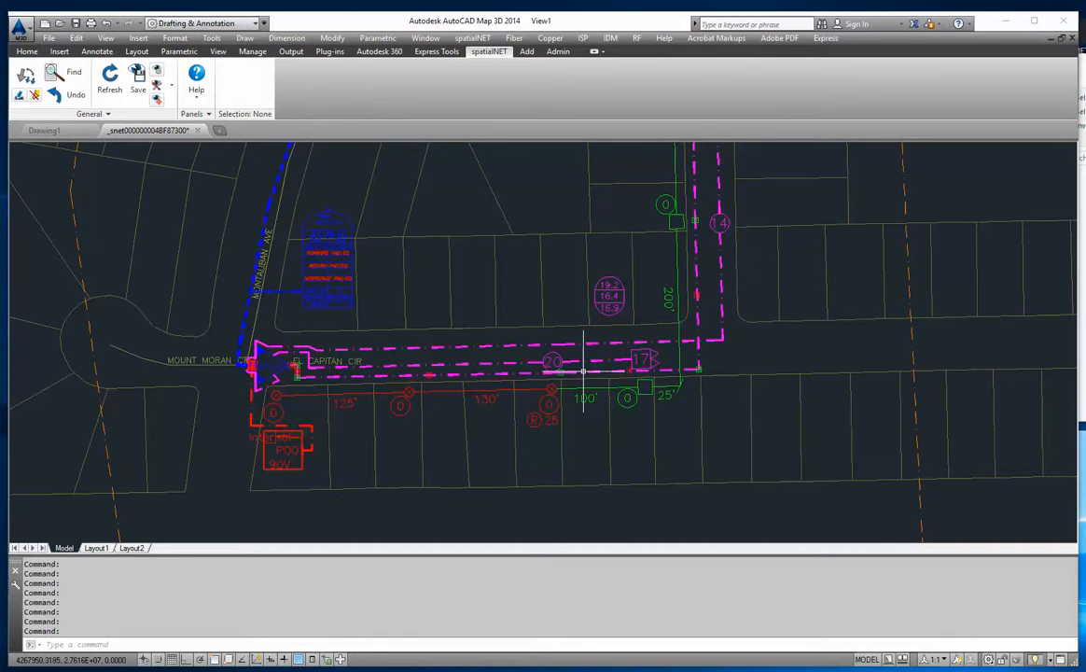
pyautogui.click(414, 97)
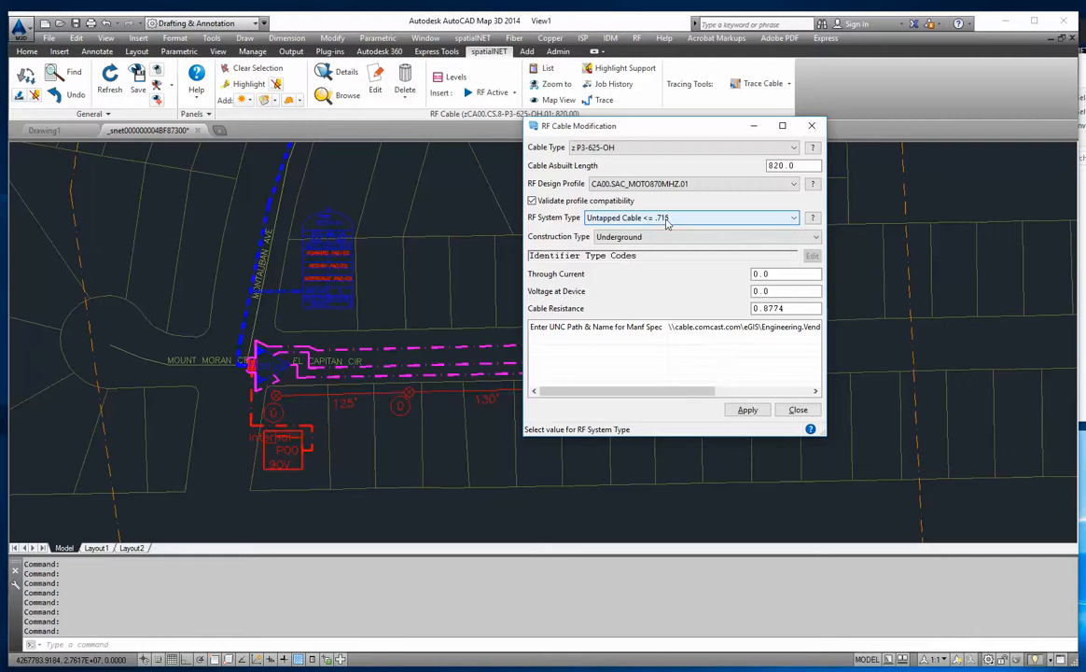
pyautogui.click(800, 412)
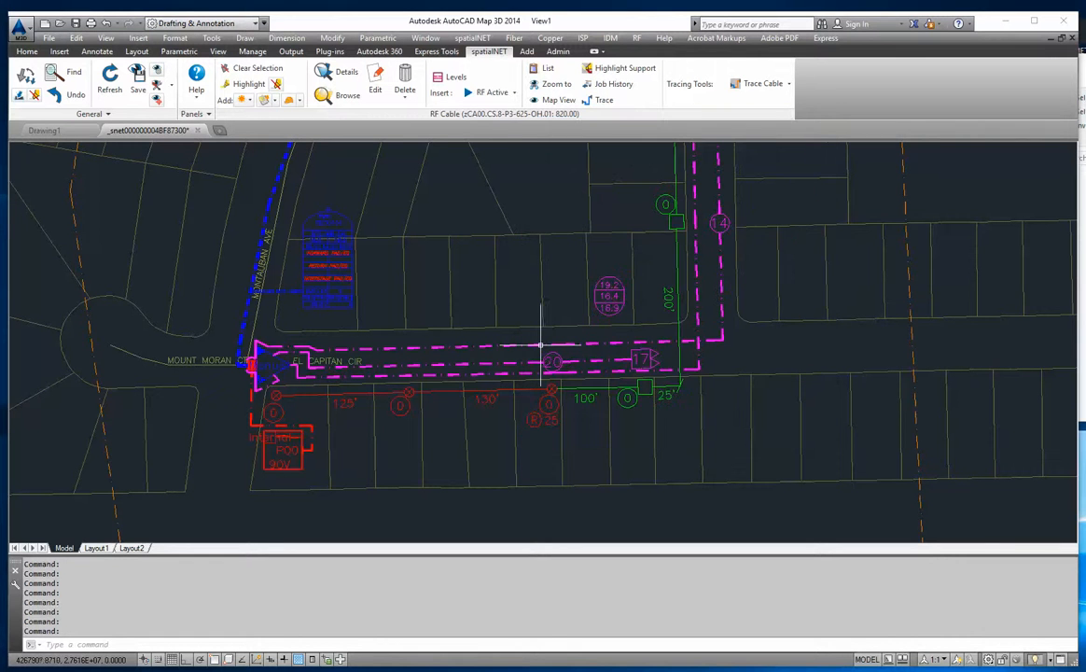
pyautogui.doubleClick(491, 347)
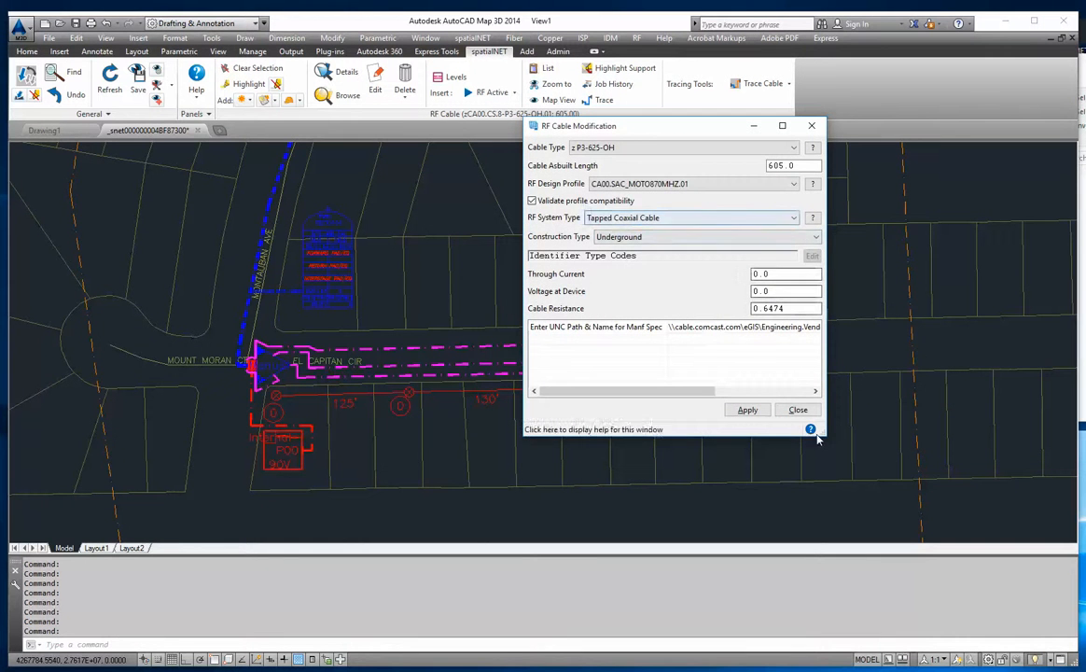
# - Close the cable editor, deselect the cable and select all RF passive devices inside the new build boundary
pyautogui.click(797, 409)
pyautogui.scroll(-3, 516, 412)
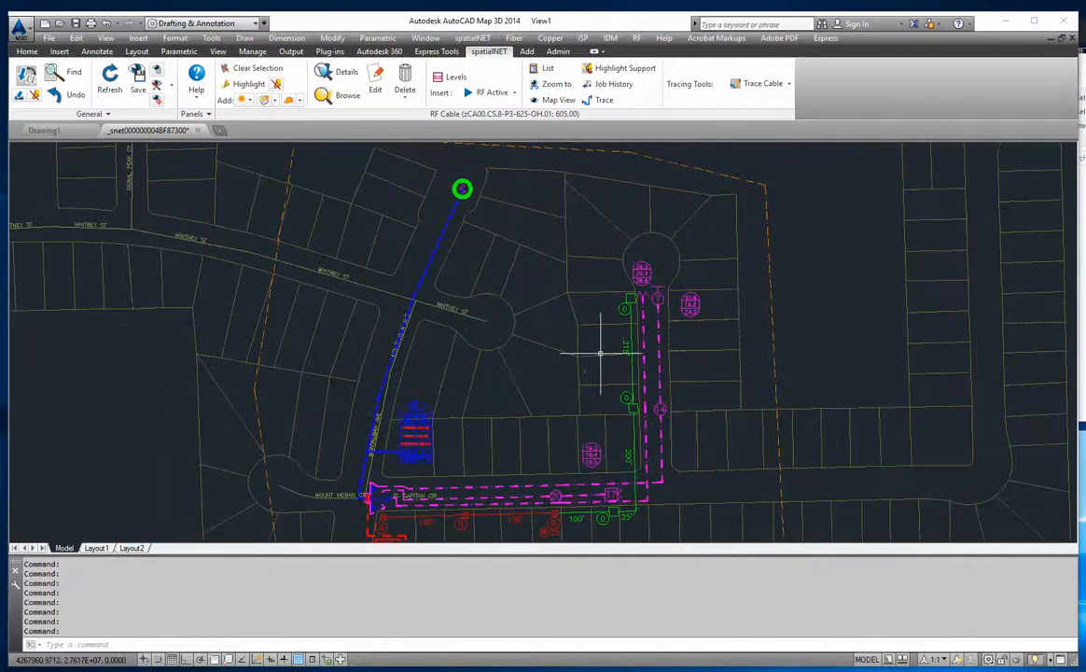
pyautogui.scroll(-2, 600, 352)
pyautogui.press('Escape')
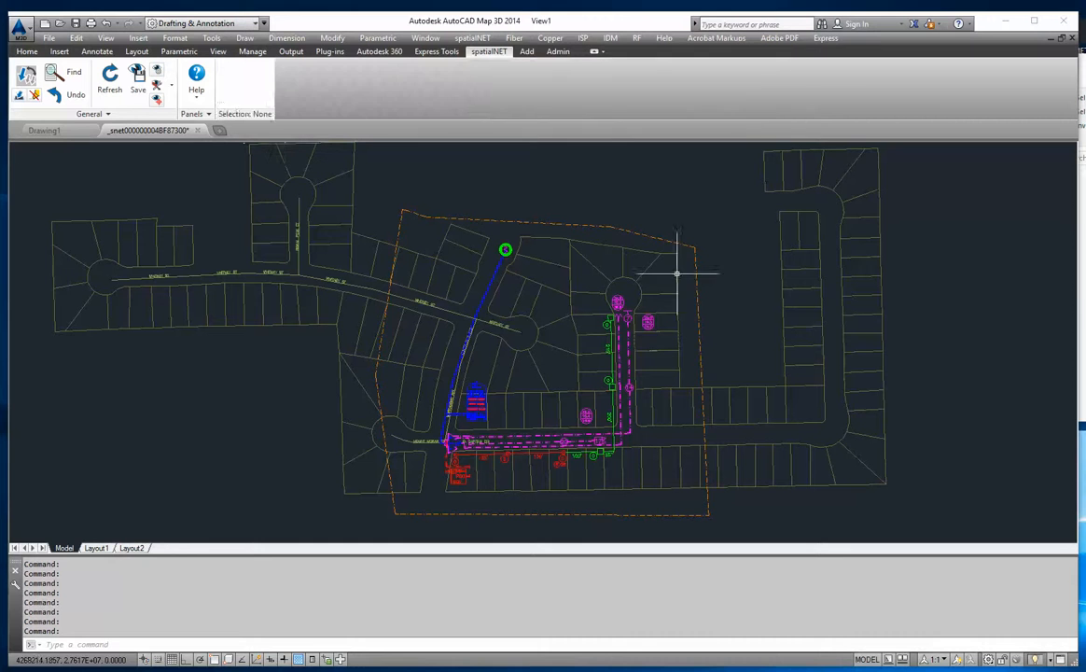
pyautogui.click(681, 242)
pyautogui.click(819, 83)
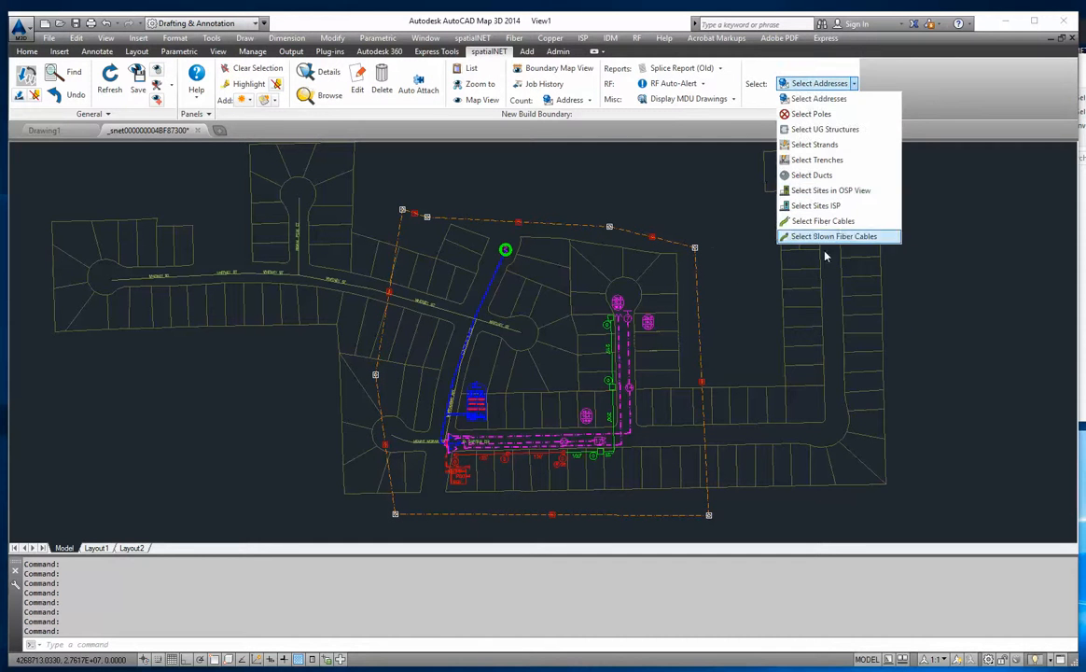
pyautogui.click(855, 83)
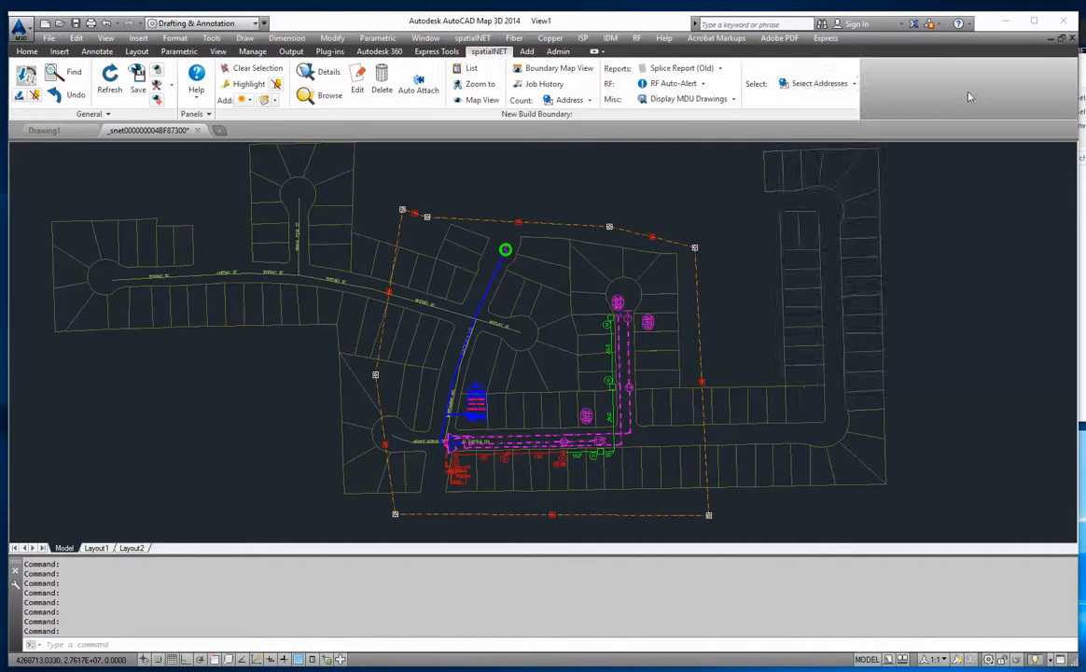
pyautogui.click(855, 83)
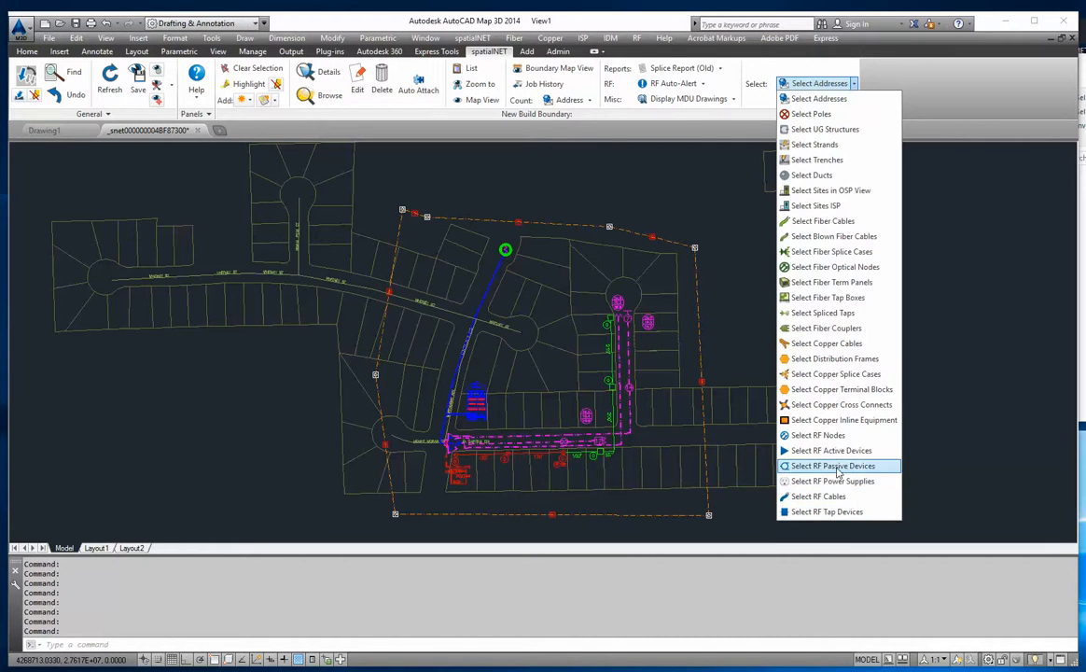
pyautogui.click(835, 468)
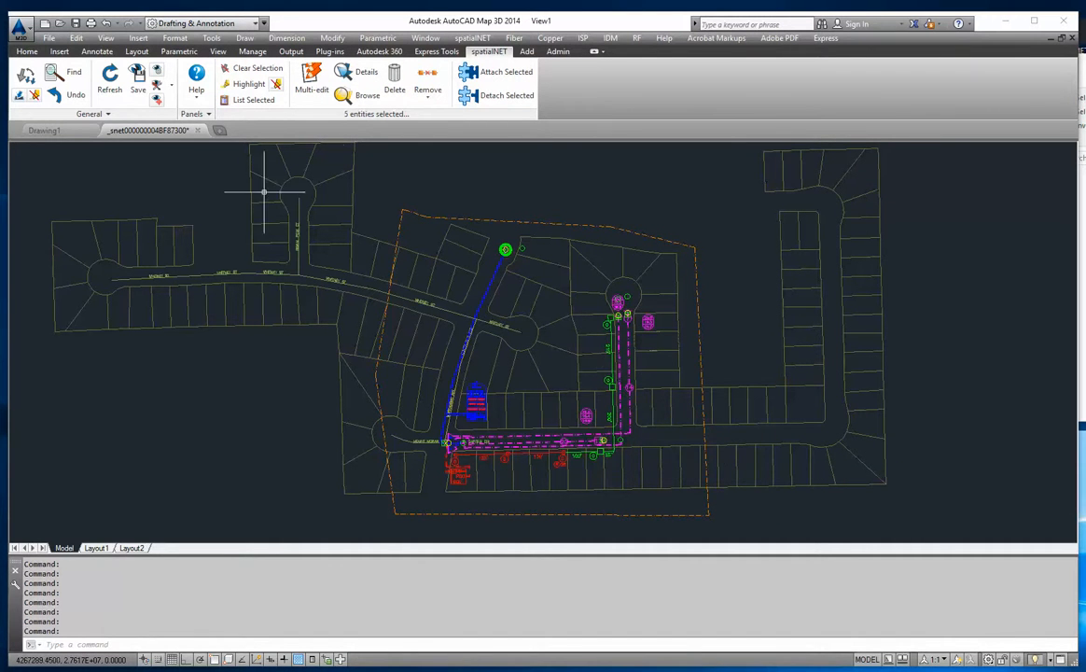
# - Open the selected passive devices for bulk editing and apply Power Network Device as the NO-LOSS-AP type's RF System Type
pyautogui.click(300, 80)
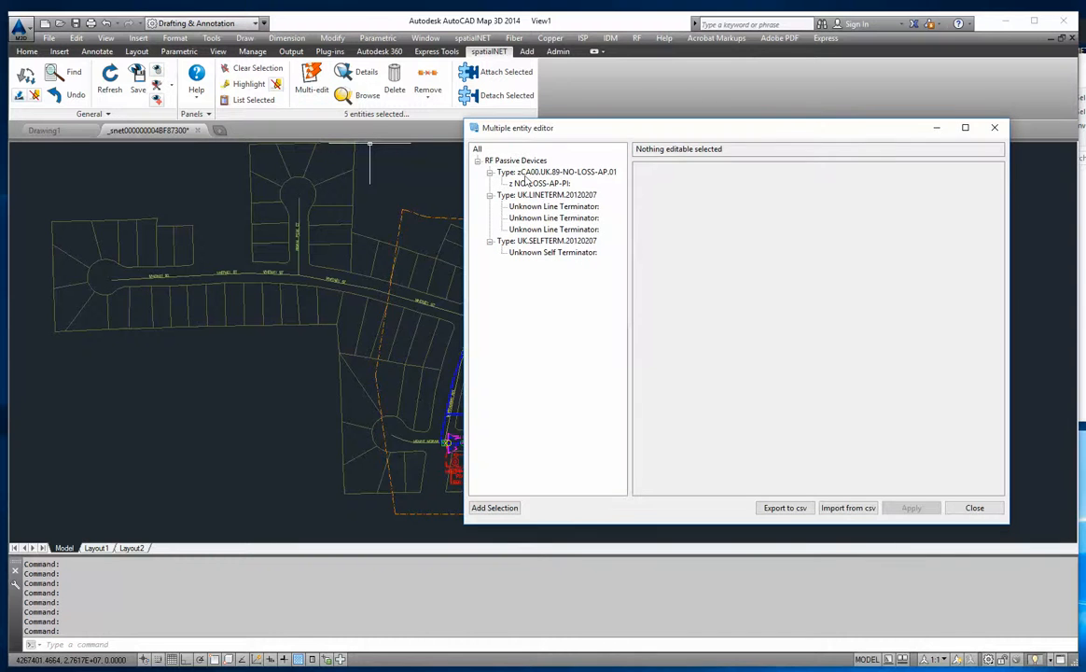
pyautogui.click(478, 149)
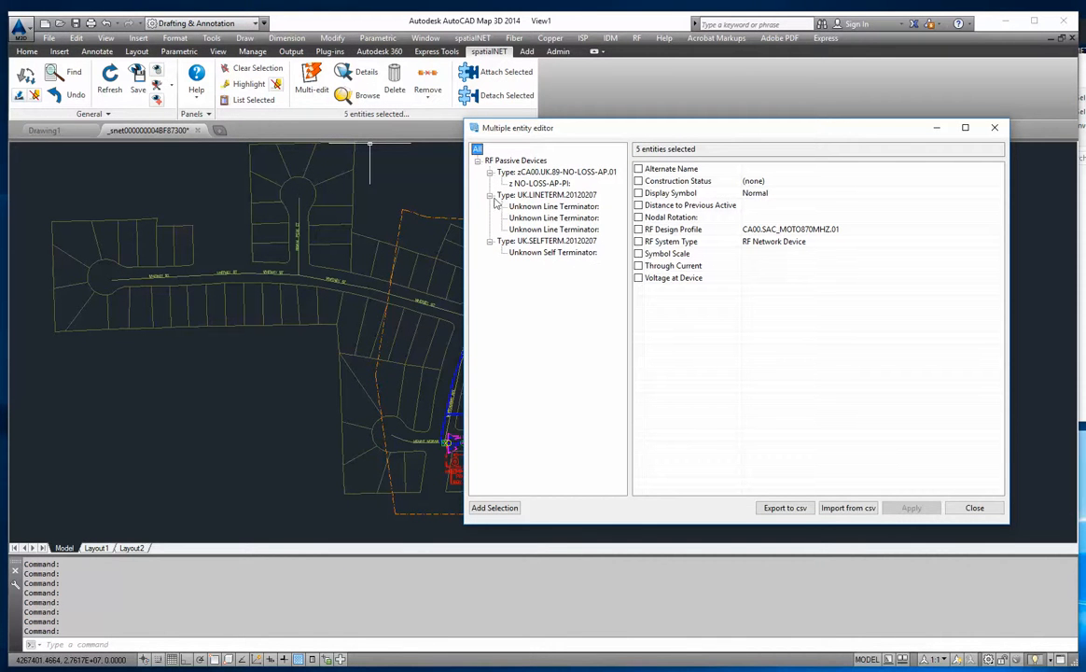
pyautogui.click(534, 174)
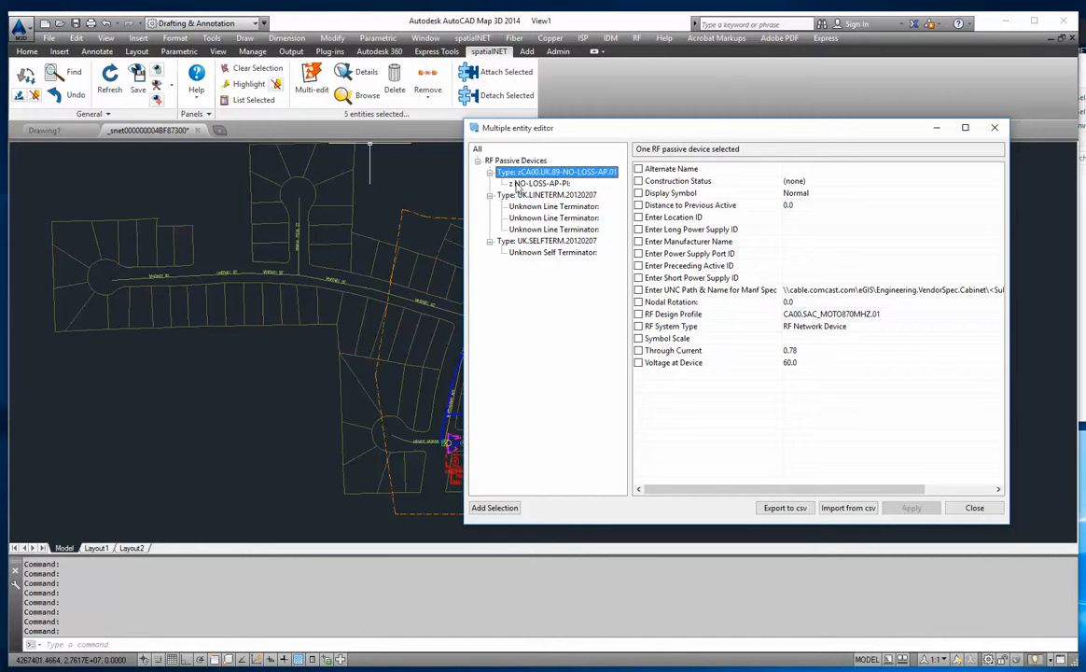
pyautogui.click(833, 327)
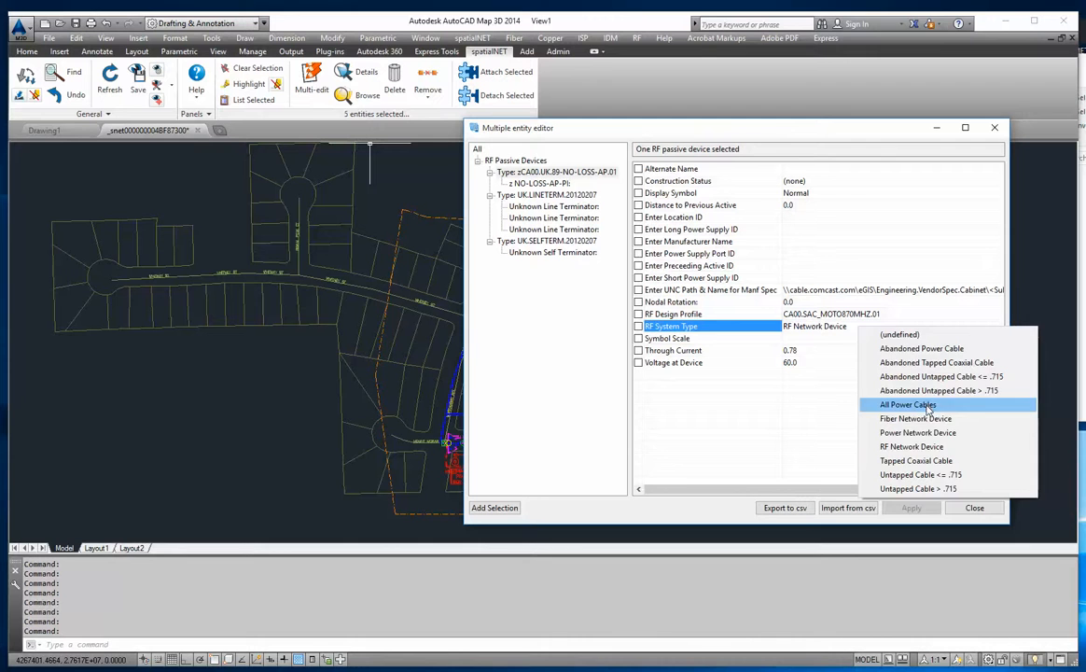
pyautogui.click(927, 432)
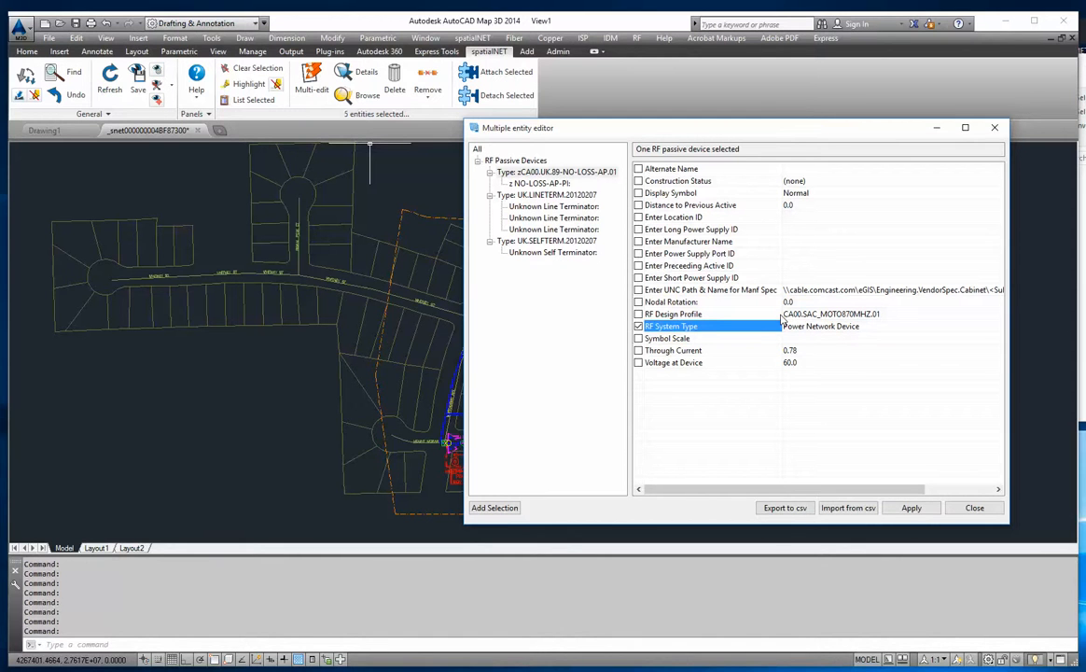
pyautogui.click(909, 508)
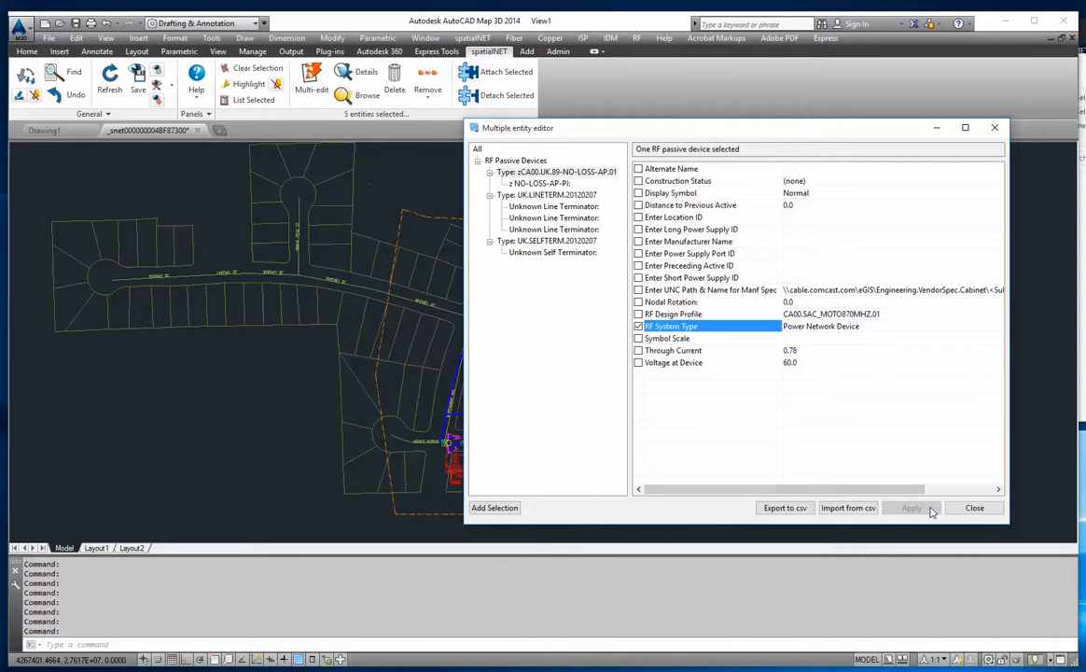
# - Check the RF System Type of the line terminator and self terminator types, close the editor and clear the selection
pyautogui.click(546, 195)
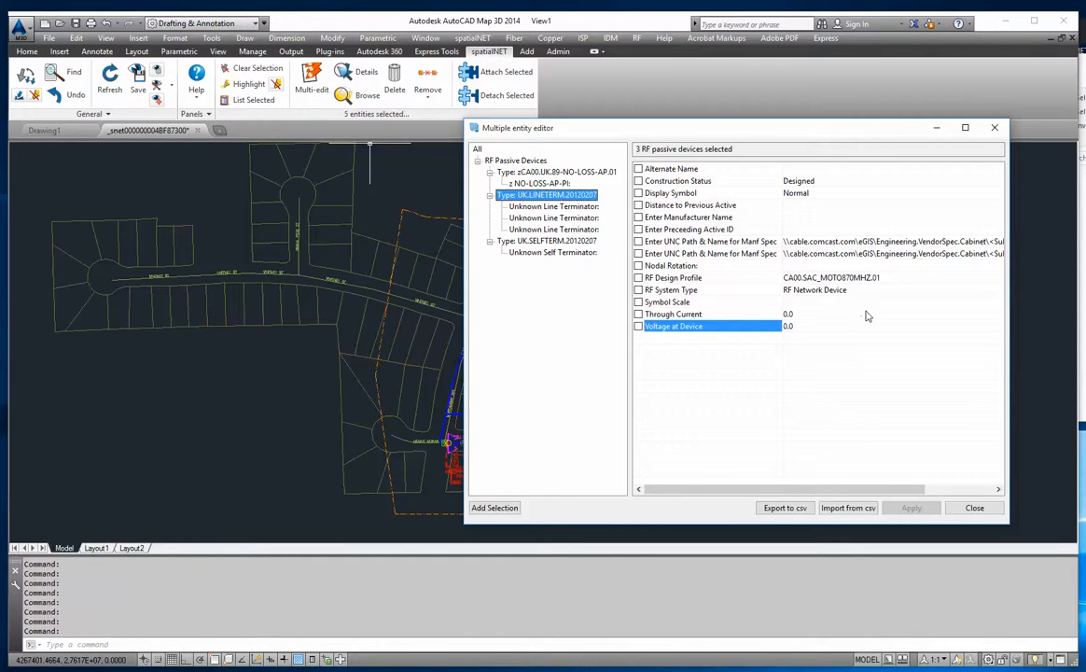
pyautogui.click(560, 241)
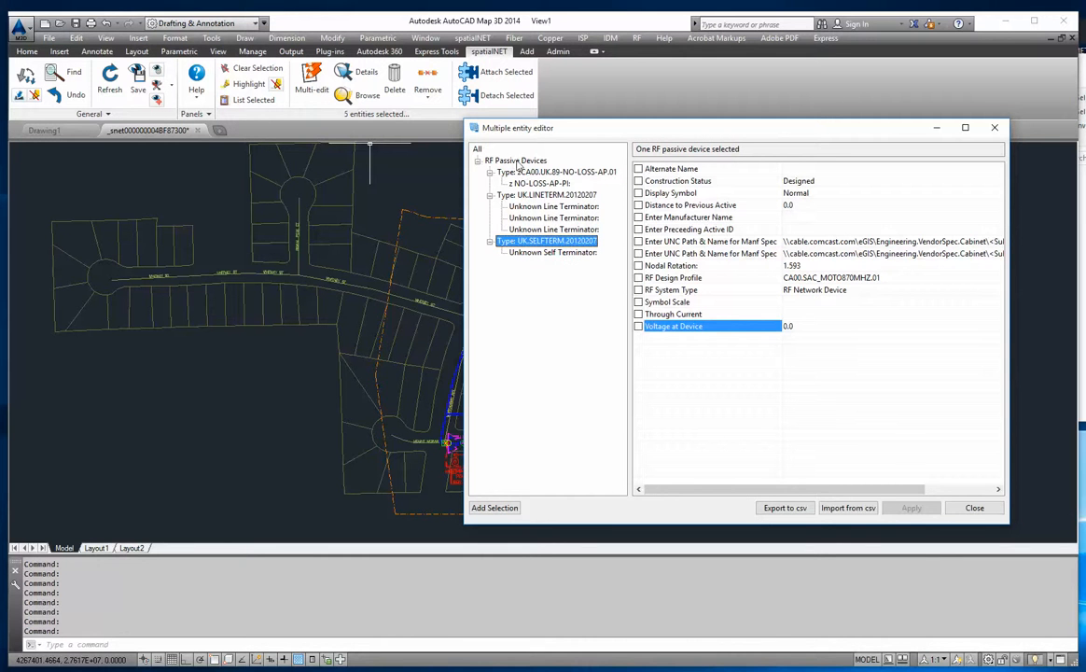
pyautogui.click(974, 508)
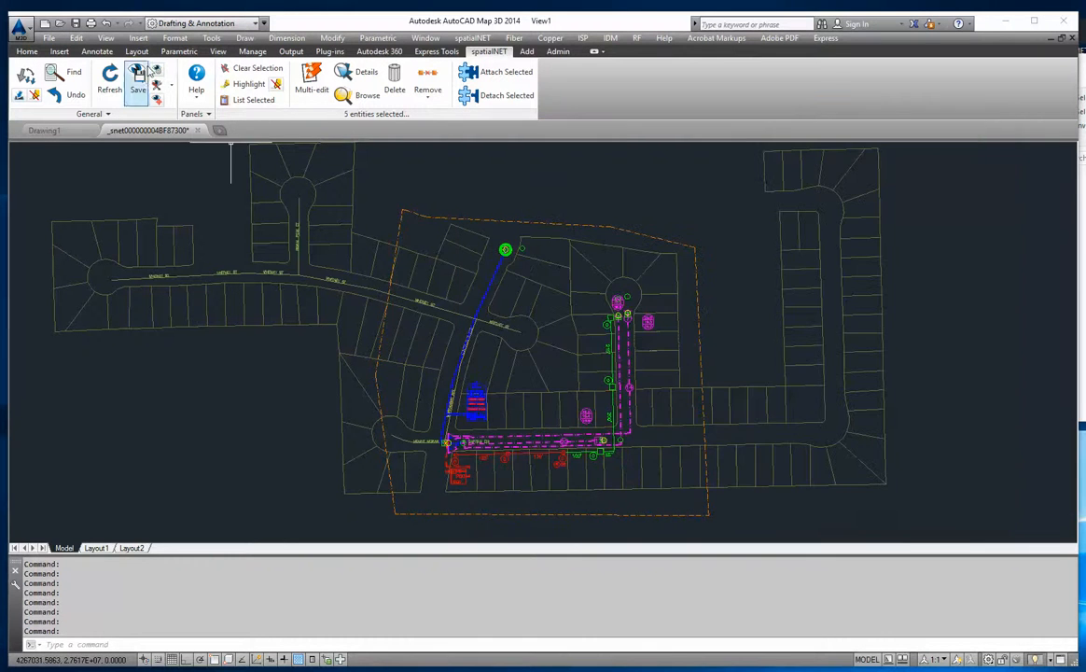
pyautogui.click(252, 68)
# - Select all RF tap devices inside the new build boundary and examine their shared attributes in the multiple entity editor
pyautogui.click(698, 287)
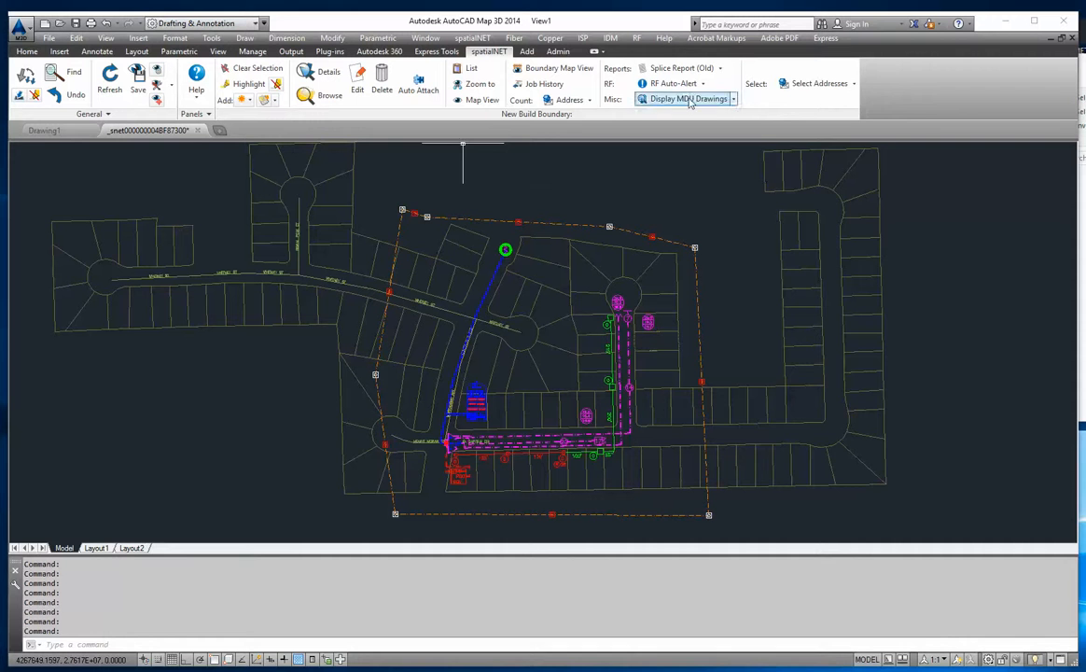
pyautogui.click(853, 83)
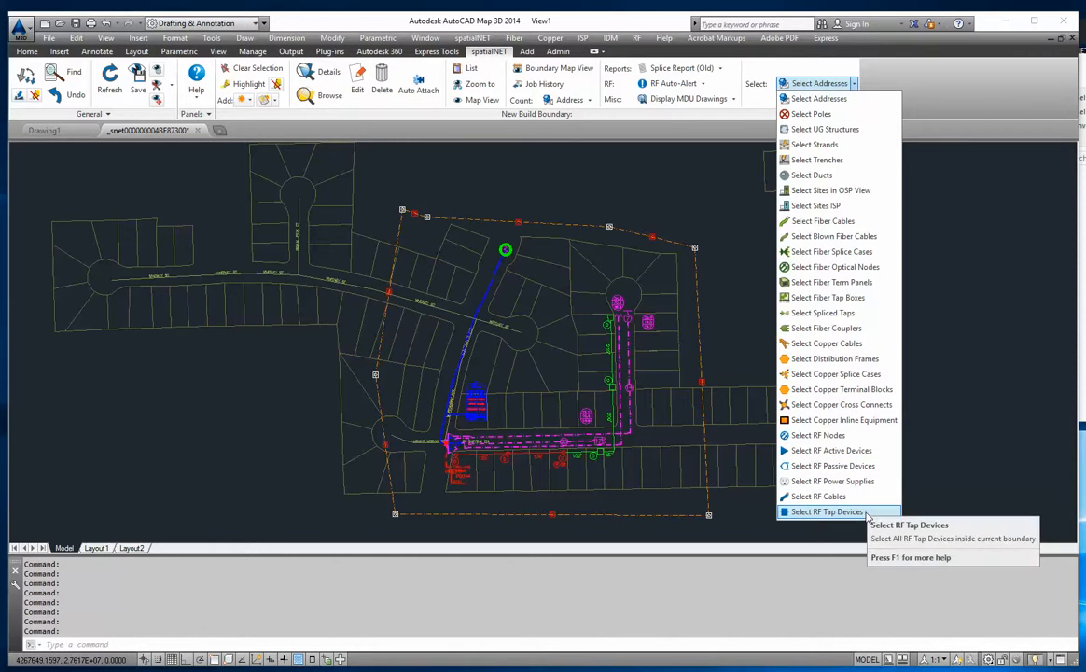
pyautogui.click(867, 512)
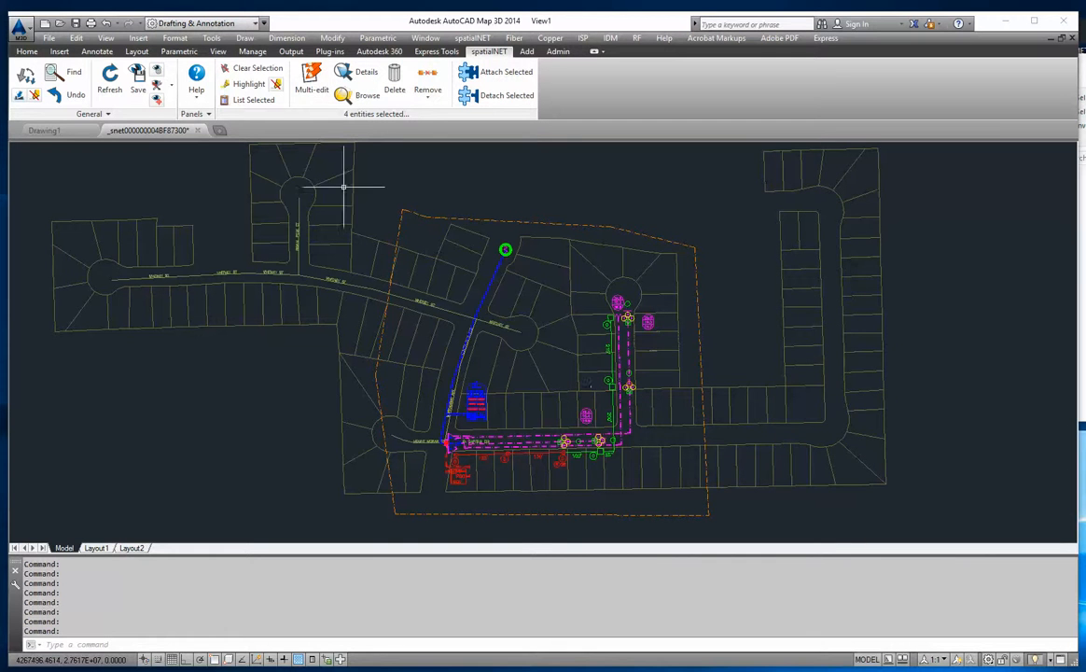
pyautogui.click(307, 84)
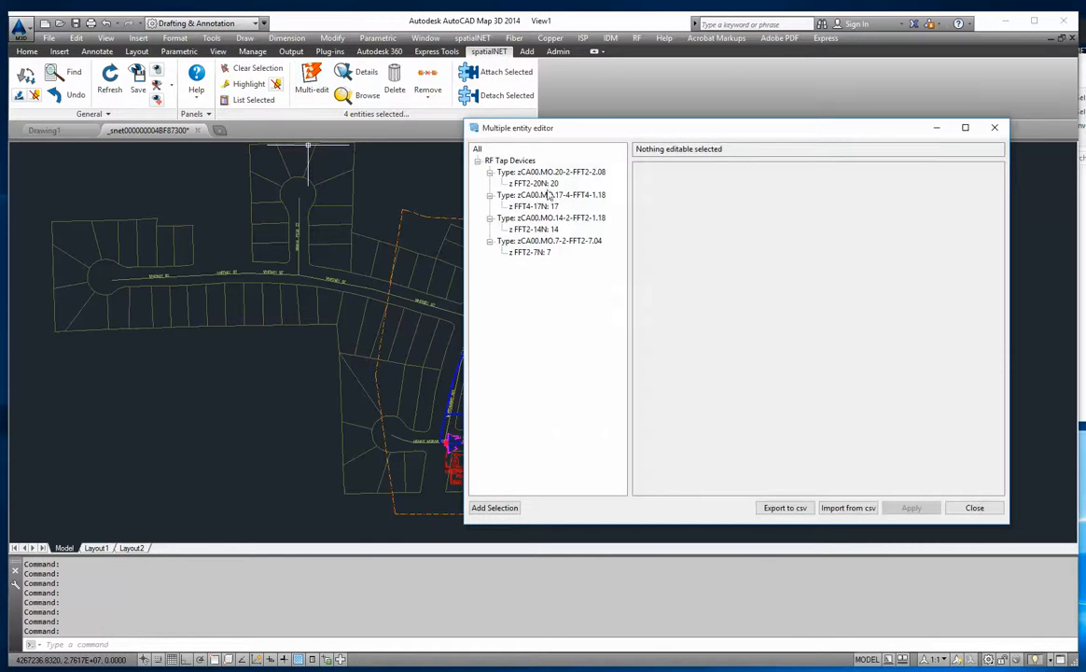
pyautogui.click(478, 149)
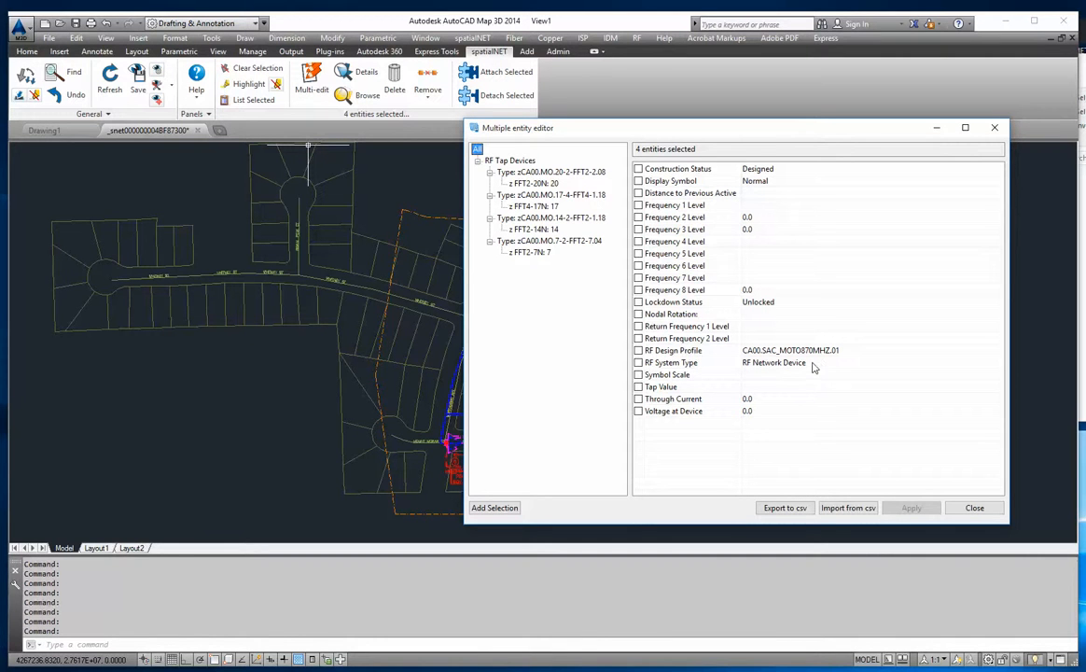
# - View the Construction Status options for all tap devices, close the editor without applying and clear the selection
pyautogui.click(794, 173)
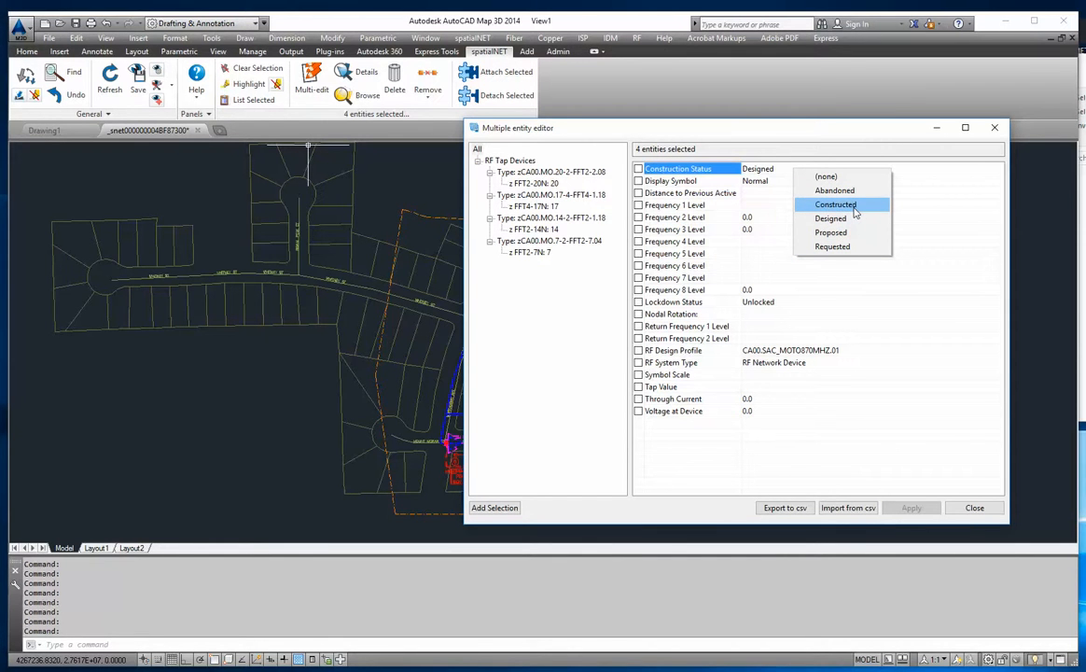
pyautogui.click(673, 135)
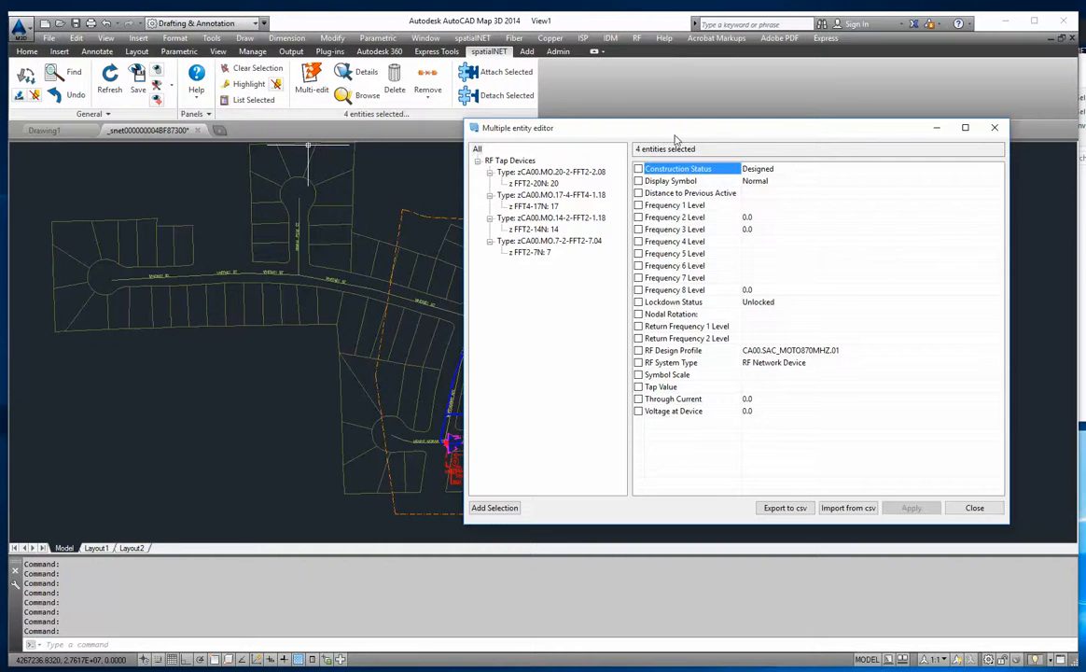
pyautogui.moveTo(680, 133); pyautogui.dragTo(795, 130)
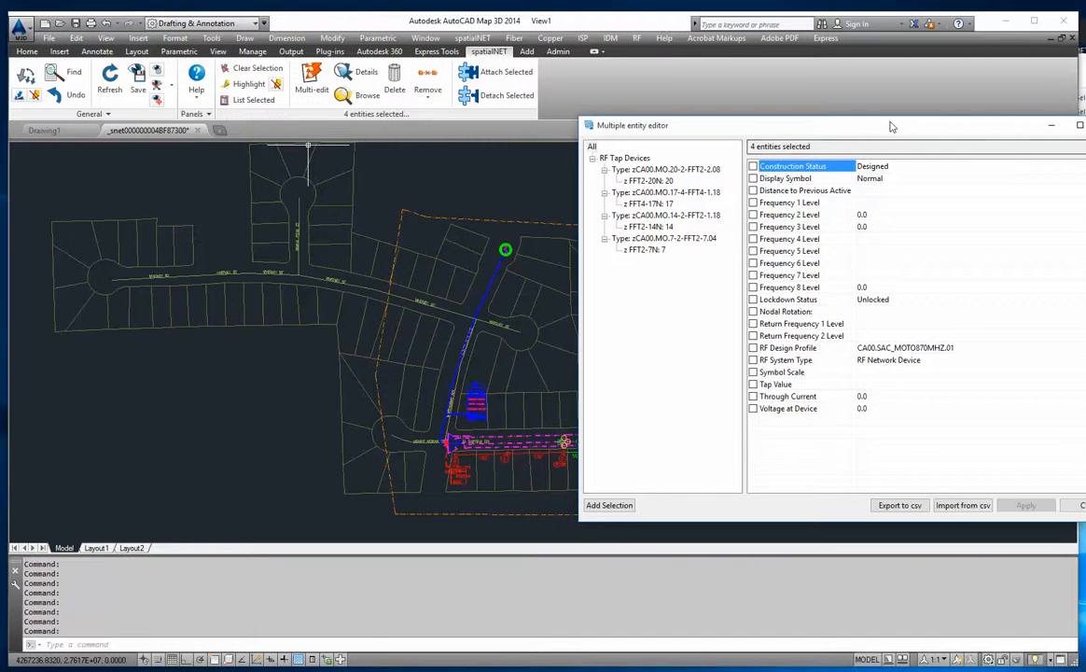
pyautogui.moveTo(894, 128); pyautogui.dragTo(829, 121)
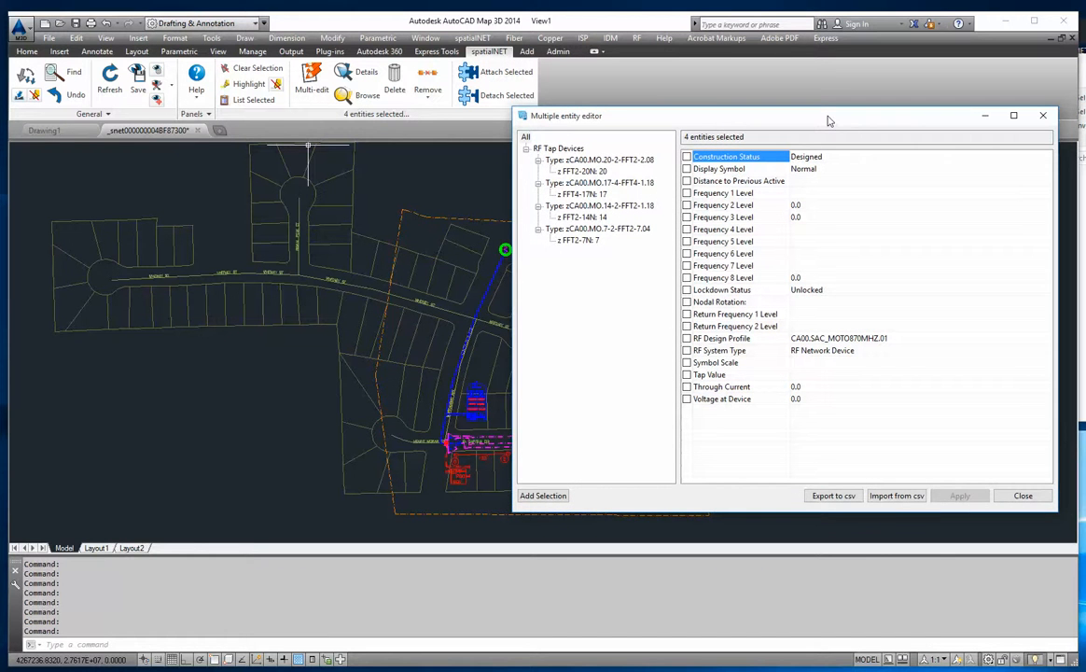
pyautogui.click(1023, 496)
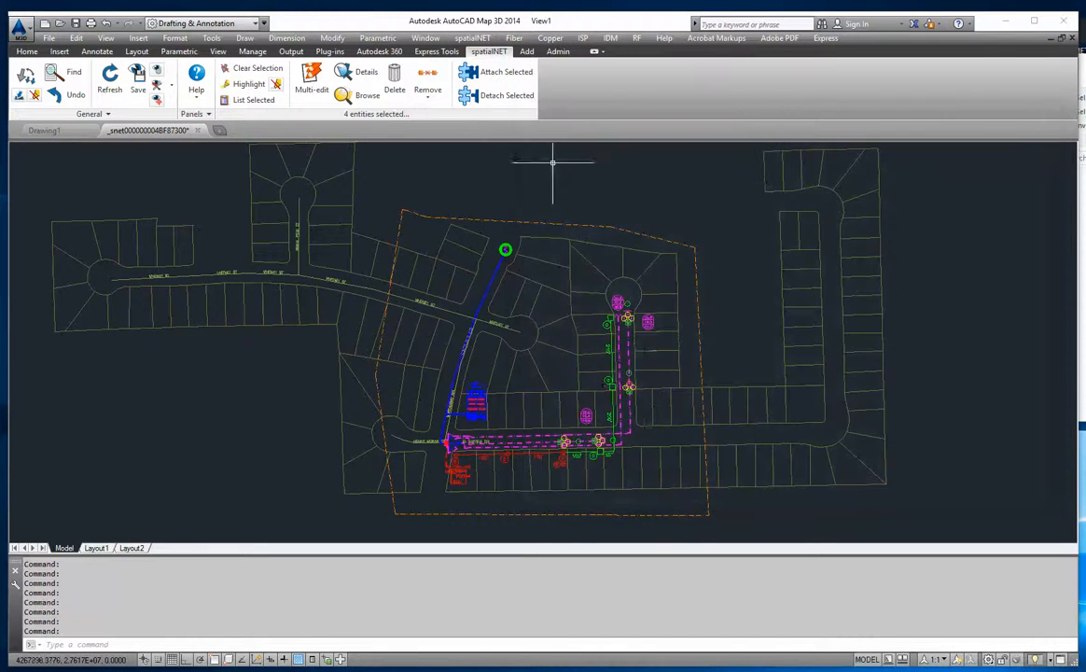
pyautogui.moveTo(537, 334); pyautogui.dragTo(434, 277, button='middle')
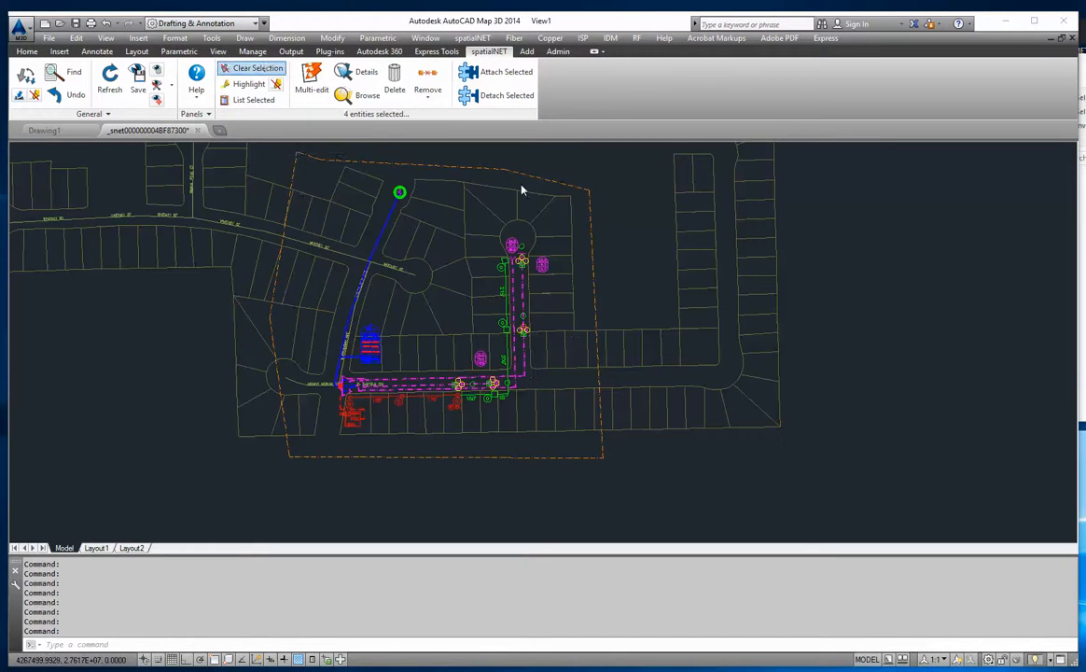
pyautogui.click(250, 68)
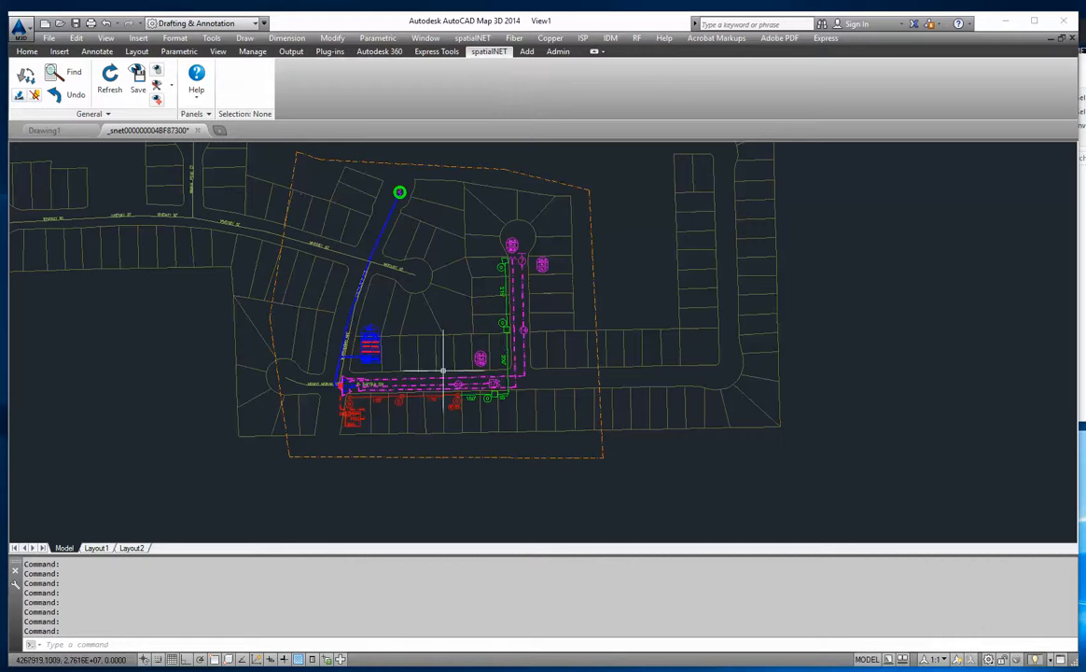
# - Select the boundary's z 870-MB-DH active device, check its RF System Type in the editor, close it and clear the selection
pyautogui.click(549, 179)
pyautogui.click(853, 83)
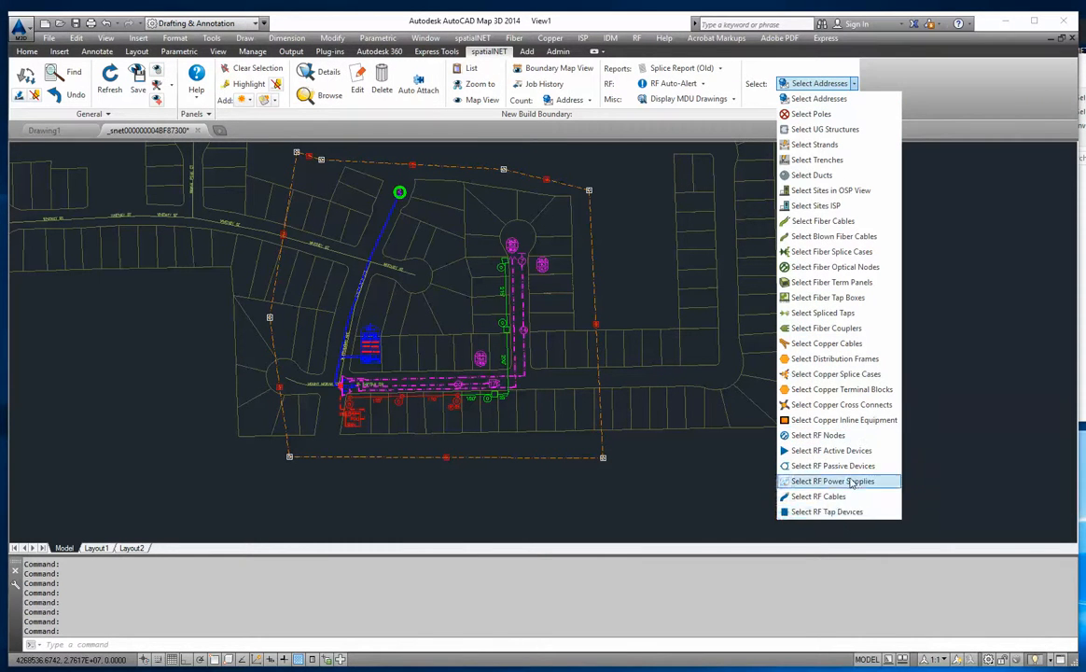
pyautogui.click(819, 450)
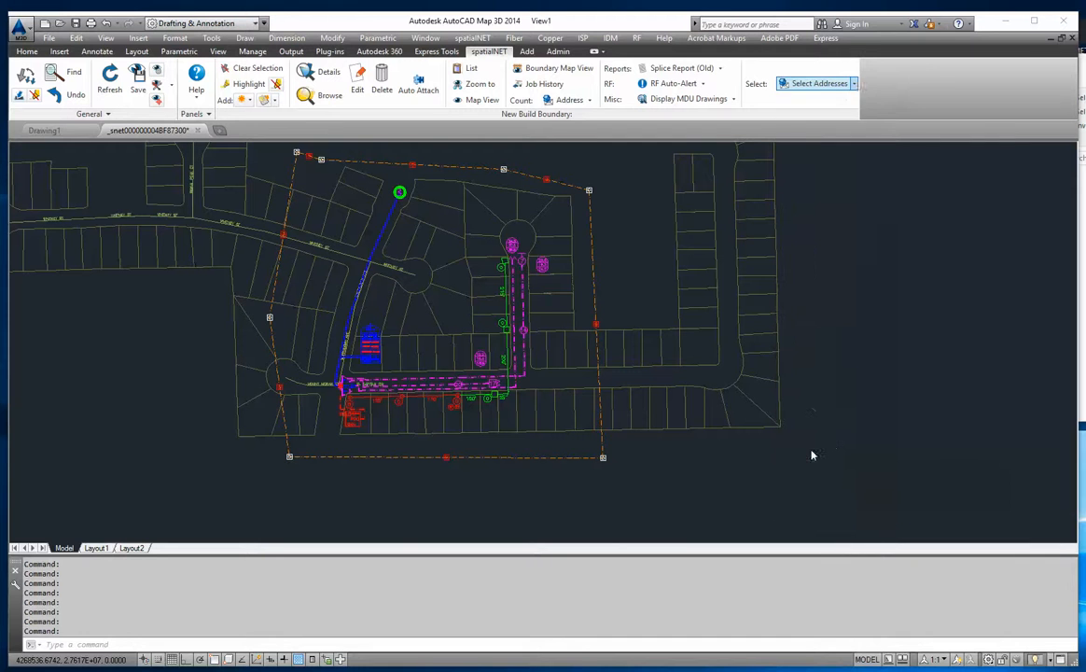
pyautogui.click(348, 388)
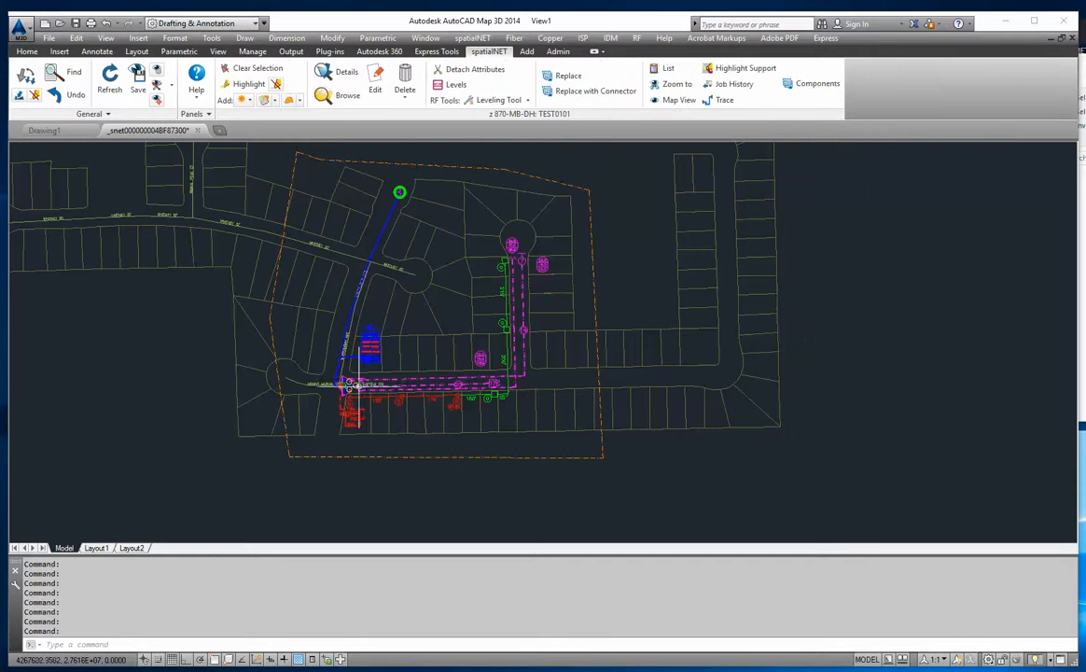
pyautogui.click(374, 80)
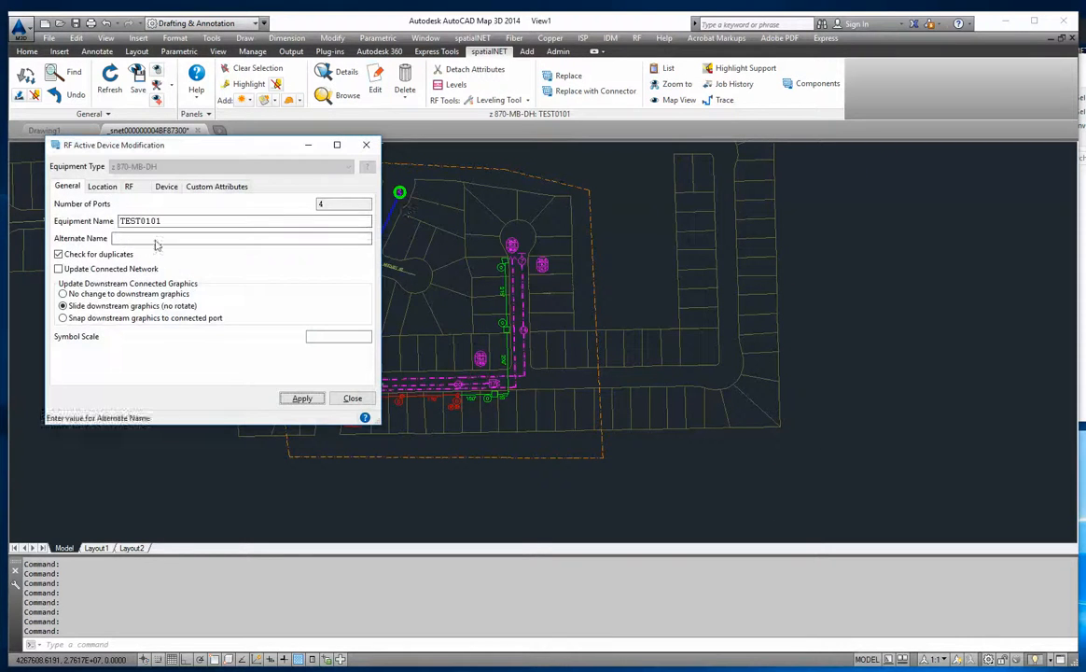
pyautogui.moveTo(150, 146)
pyautogui.mouseDown()
pyautogui.moveTo(779, 184)
pyautogui.moveTo(786, 161)
pyautogui.mouseUp()
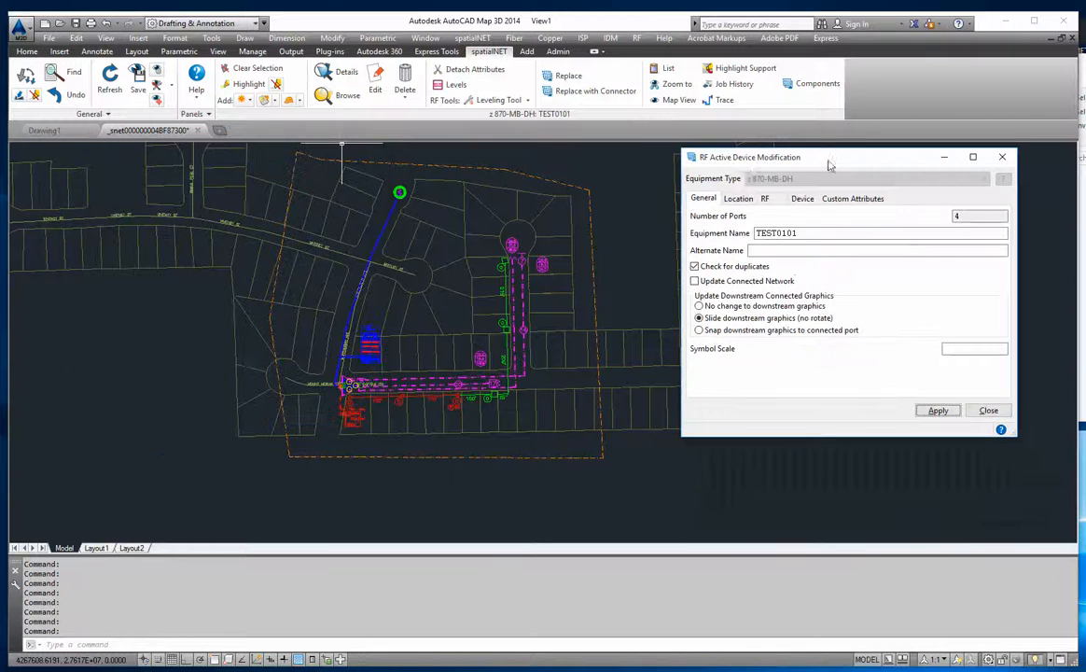
pyautogui.click(764, 198)
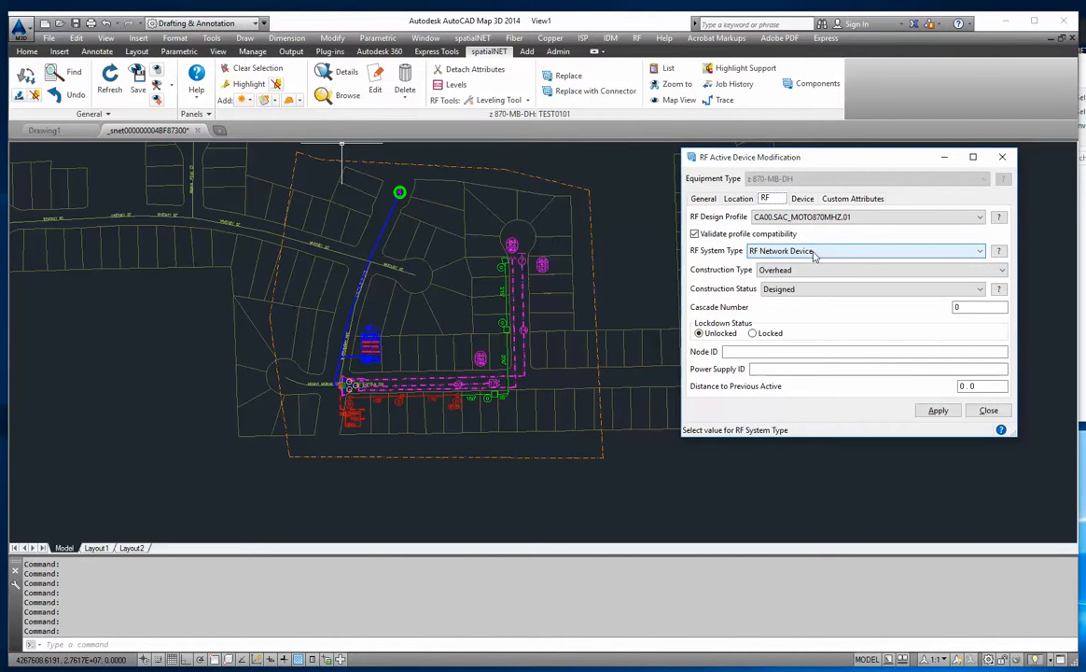
pyautogui.click(988, 410)
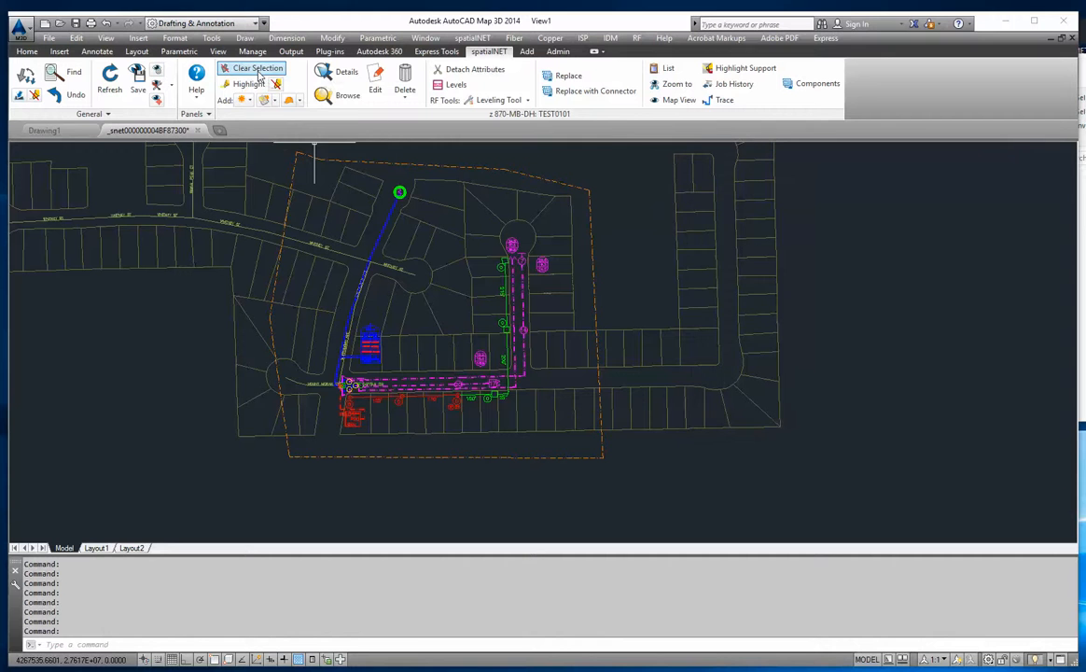
pyautogui.click(589, 196)
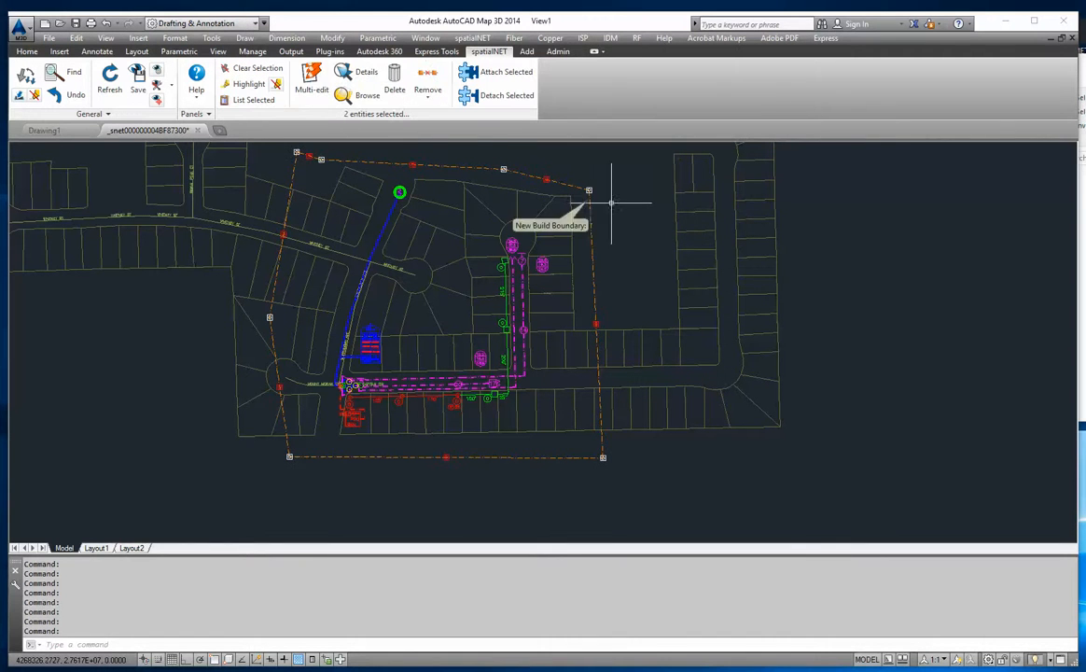
pyautogui.click(252, 68)
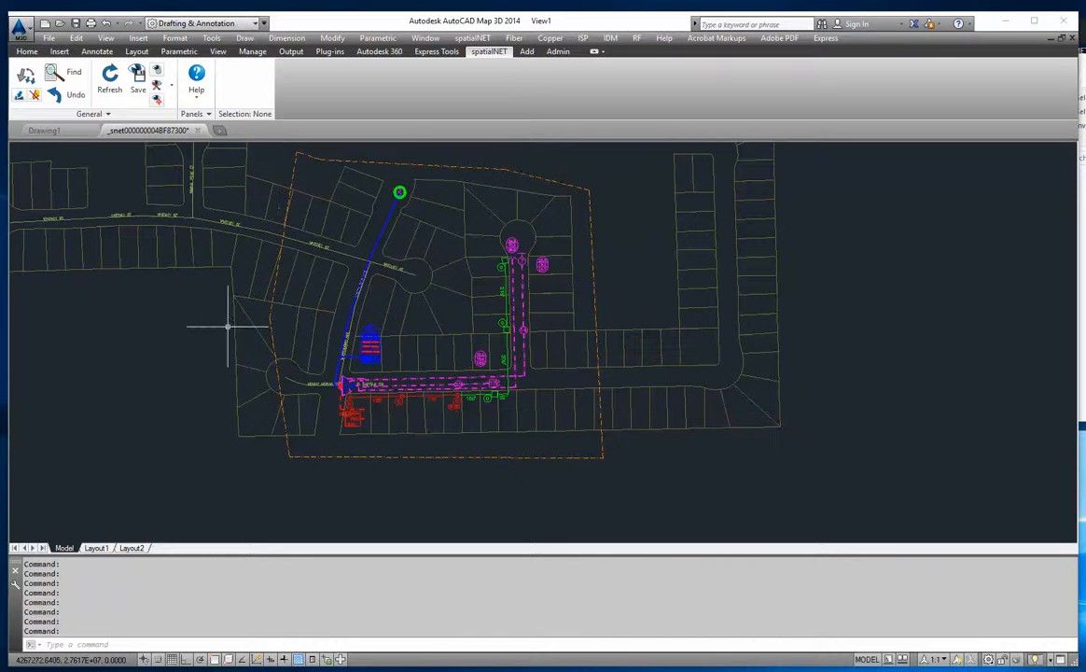
pyautogui.scroll(-5, 497, 245)
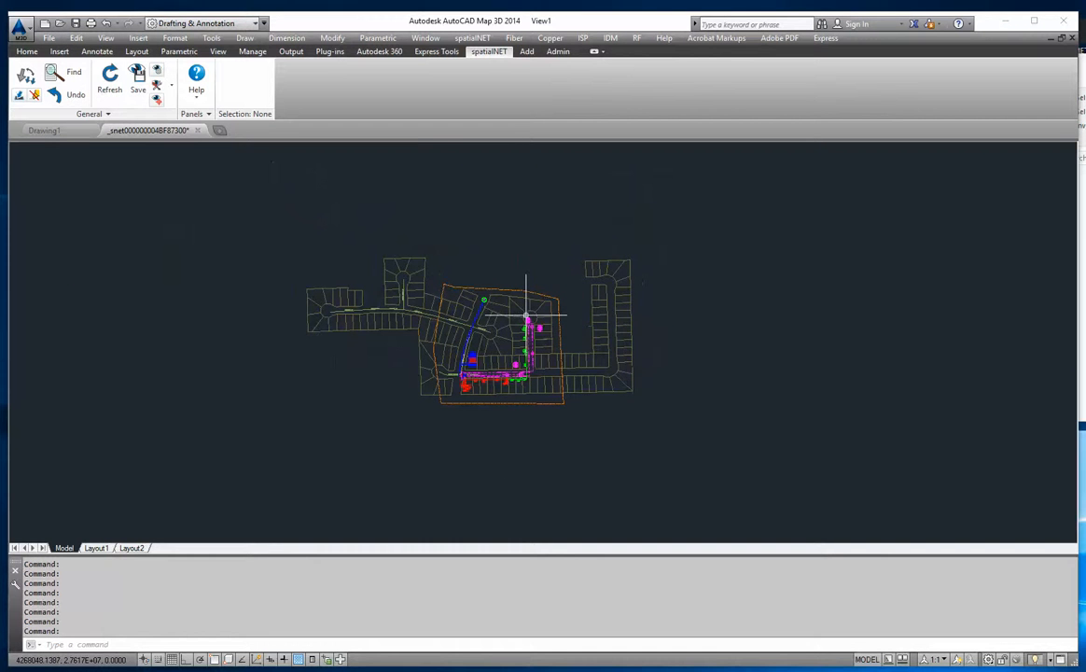
pyautogui.scroll(3, 532, 312)
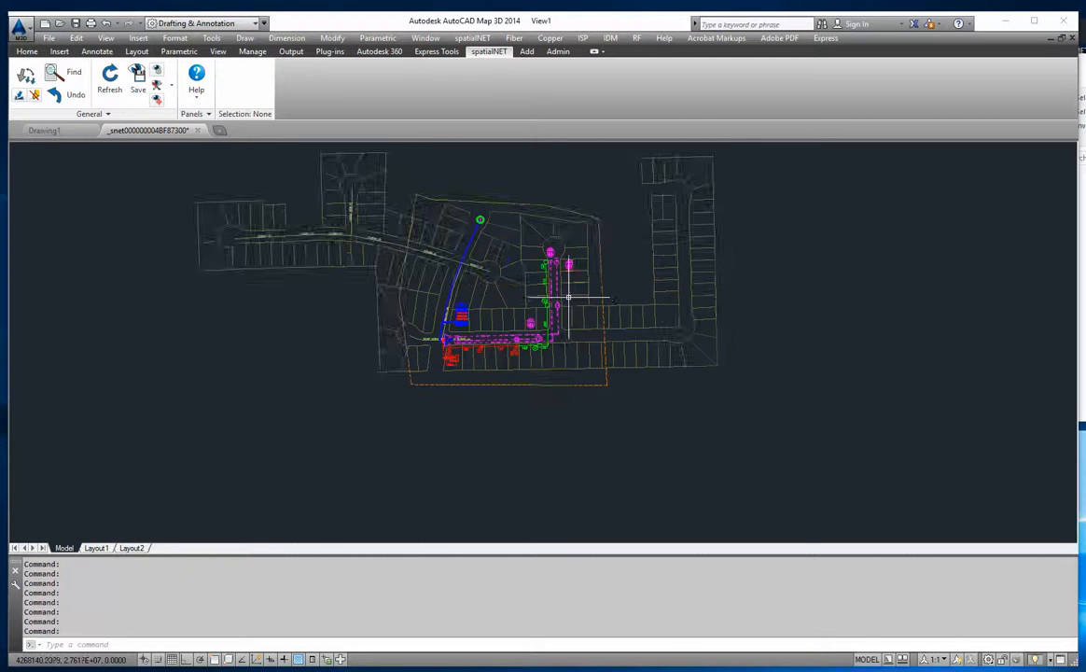
pyautogui.scroll(-2, 568, 298)
pyautogui.scroll(4, 519, 236)
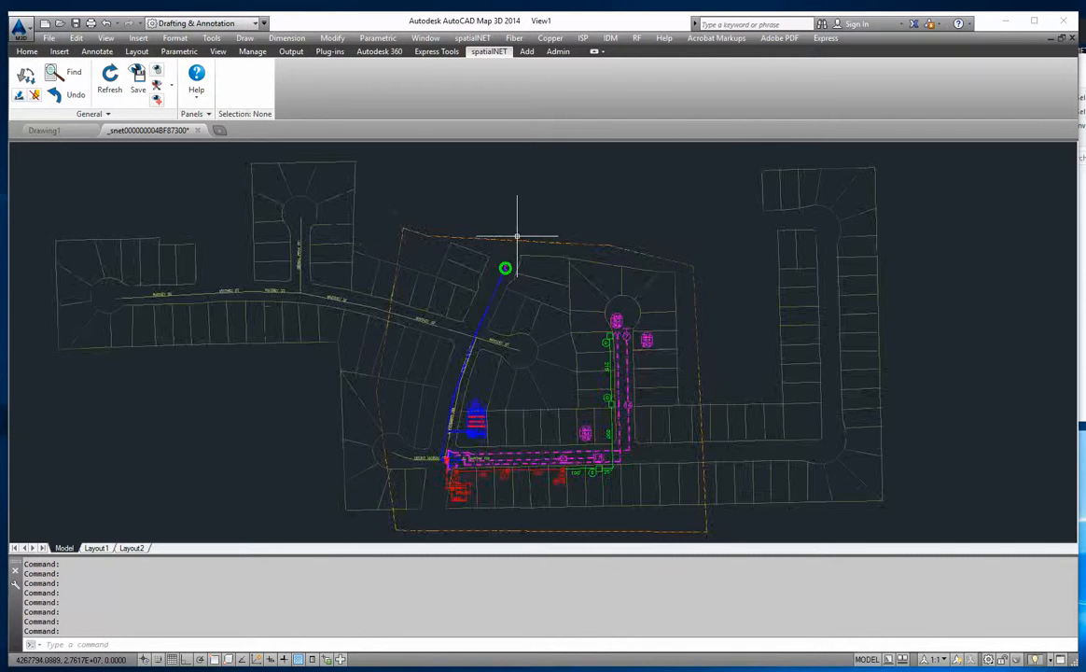
pyautogui.moveTo(642, 350); pyautogui.dragTo(589, 296, button='middle')
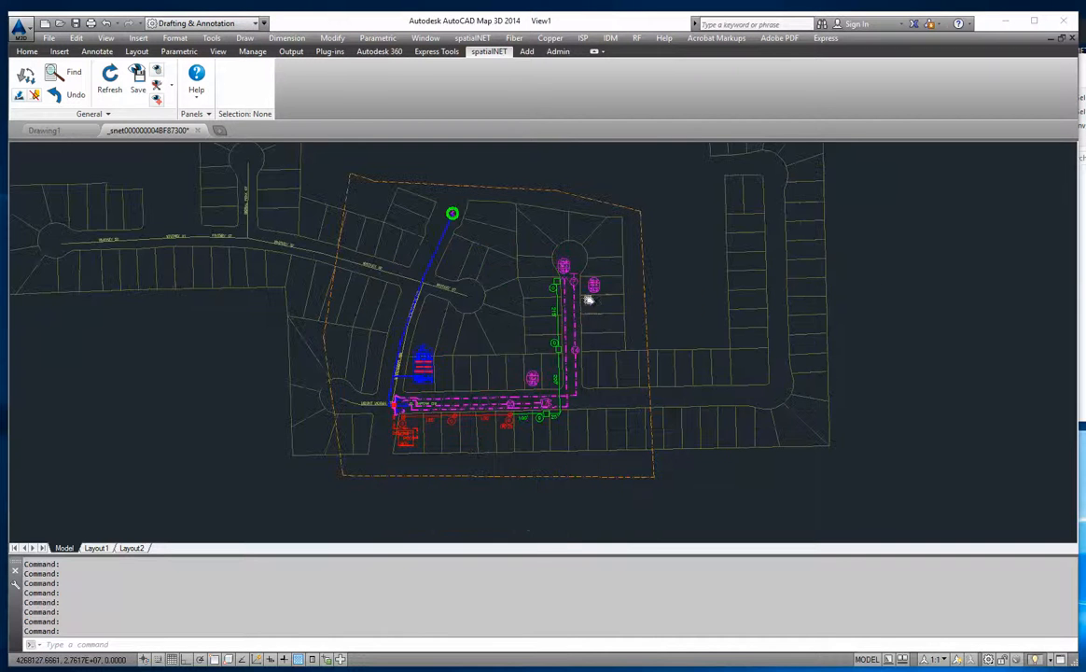